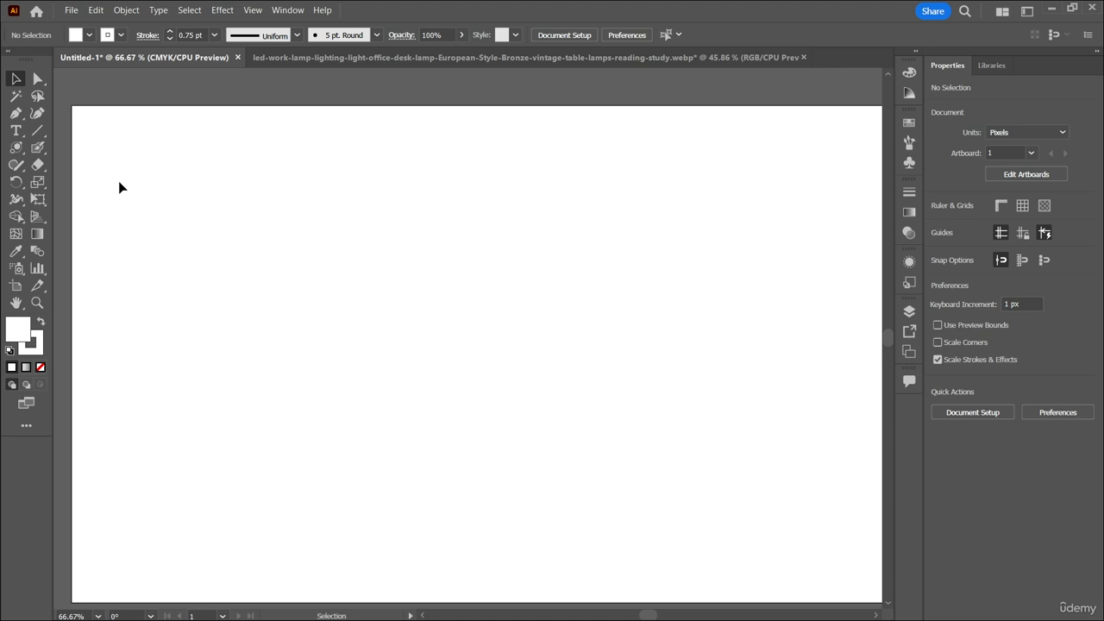
pyautogui.click(10, 114)
pyautogui.click(8, 118)
pyautogui.click(23, 151)
pyautogui.click(41, 146)
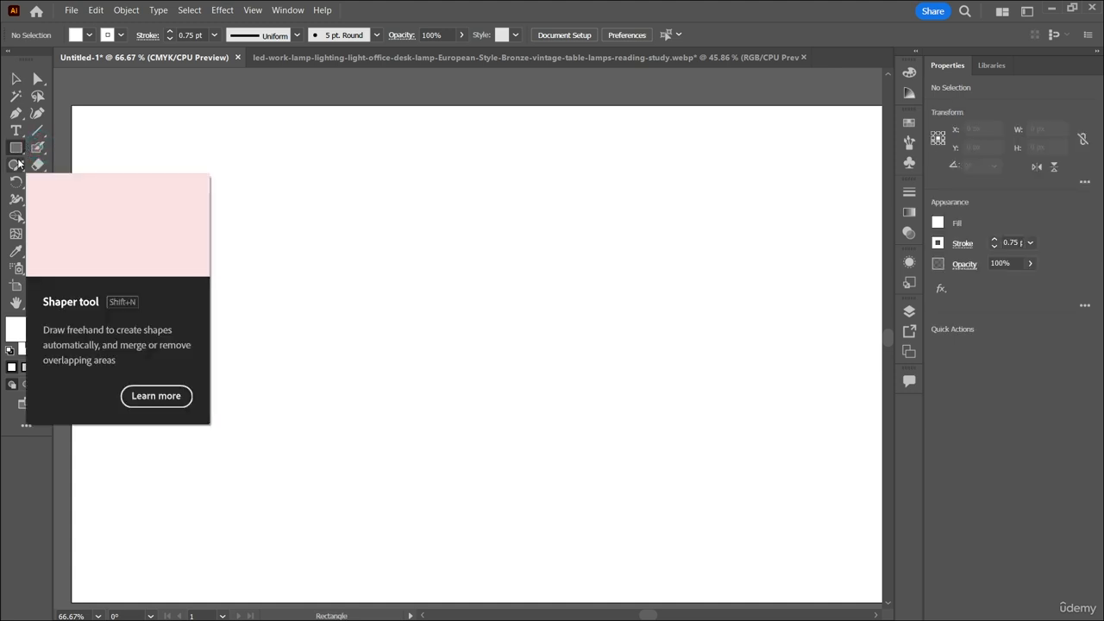
# Sketch a square in the upper-left part of the artboard with the Shaper tool.
pyautogui.click(18, 163)
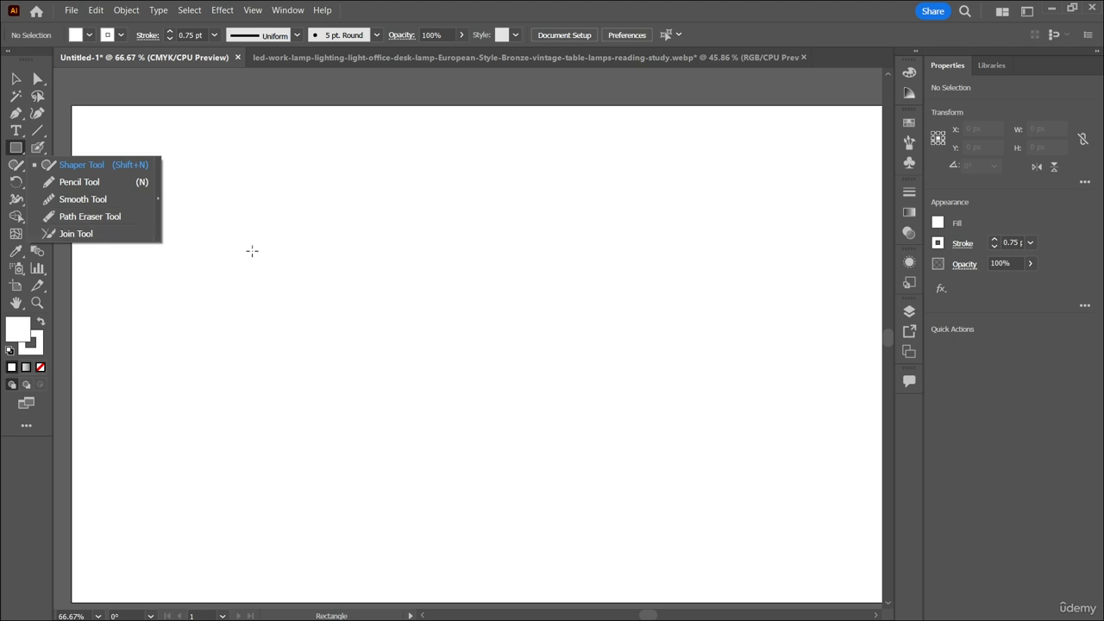
pyautogui.click(109, 165)
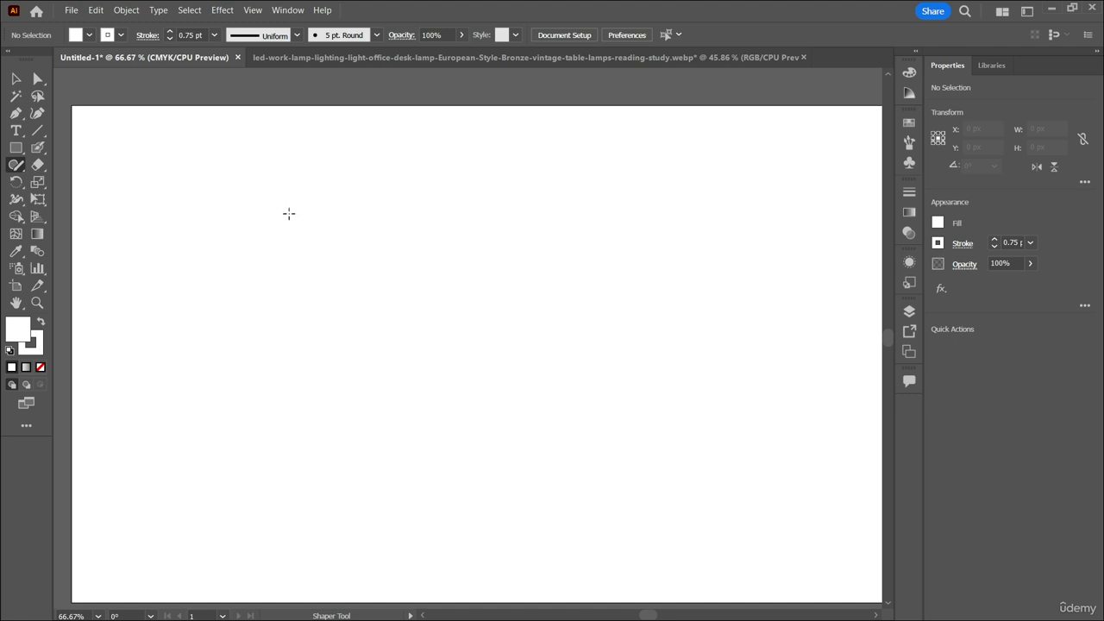
pyautogui.click(16, 166)
pyautogui.moveTo(296, 210)
pyautogui.mouseDown()
pyautogui.moveTo(195, 215)
pyautogui.moveTo(189, 278)
pyautogui.moveTo(222, 318)
pyautogui.moveTo(331, 326)
pyautogui.mouseUp()
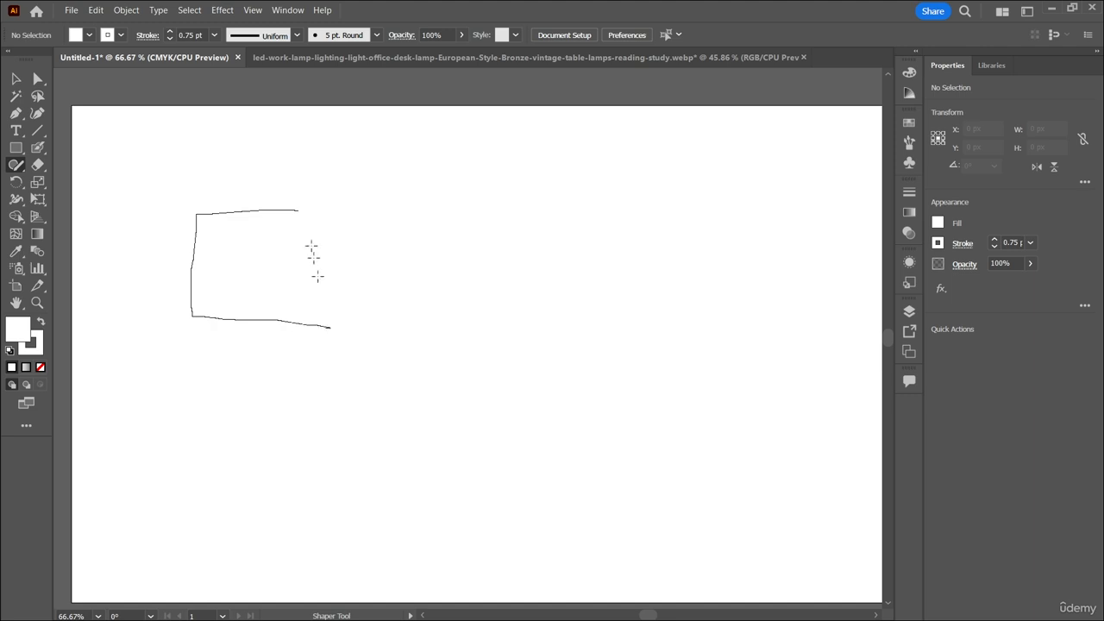
pyautogui.moveTo(318, 276); pyautogui.dragTo(298, 207)
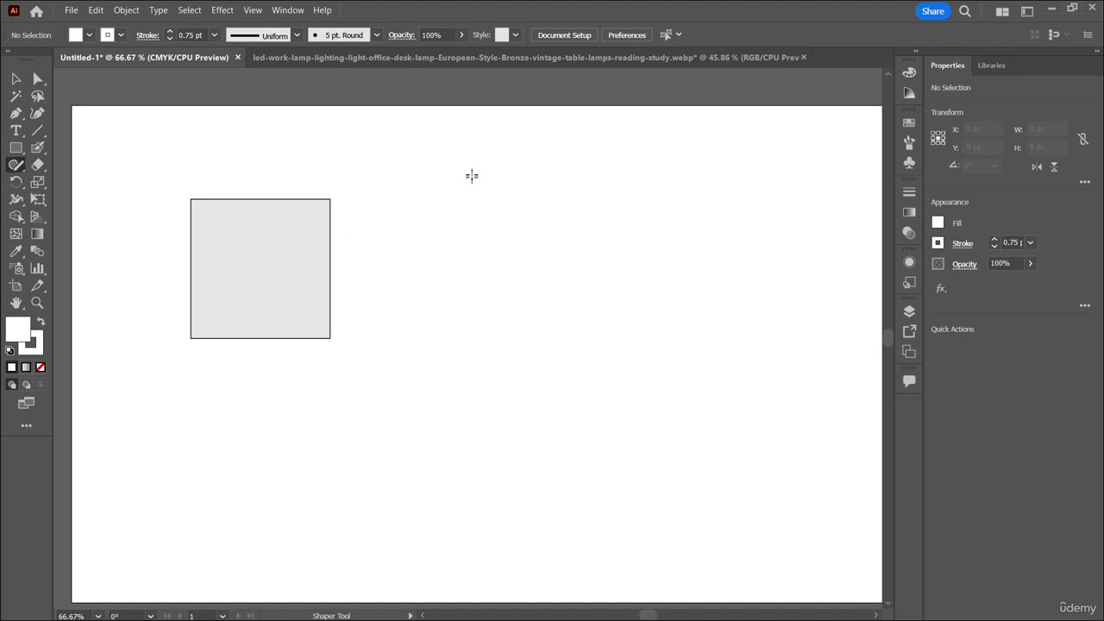
# Sketch a tilted rectangle and a large diamond beside the square, and another large diamond below them, using the Shaper tool.
pyautogui.moveTo(470, 174)
pyautogui.mouseDown()
pyautogui.moveTo(423, 250)
pyautogui.moveTo(500, 320)
pyautogui.moveTo(512, 247)
pyautogui.moveTo(460, 173)
pyautogui.moveTo(470, 176)
pyautogui.mouseUp()
pyautogui.moveTo(629, 191)
pyautogui.mouseDown()
pyautogui.moveTo(564, 264)
pyautogui.moveTo(673, 330)
pyautogui.moveTo(745, 255)
pyautogui.moveTo(647, 173)
pyautogui.moveTo(632, 189)
pyautogui.mouseUp()
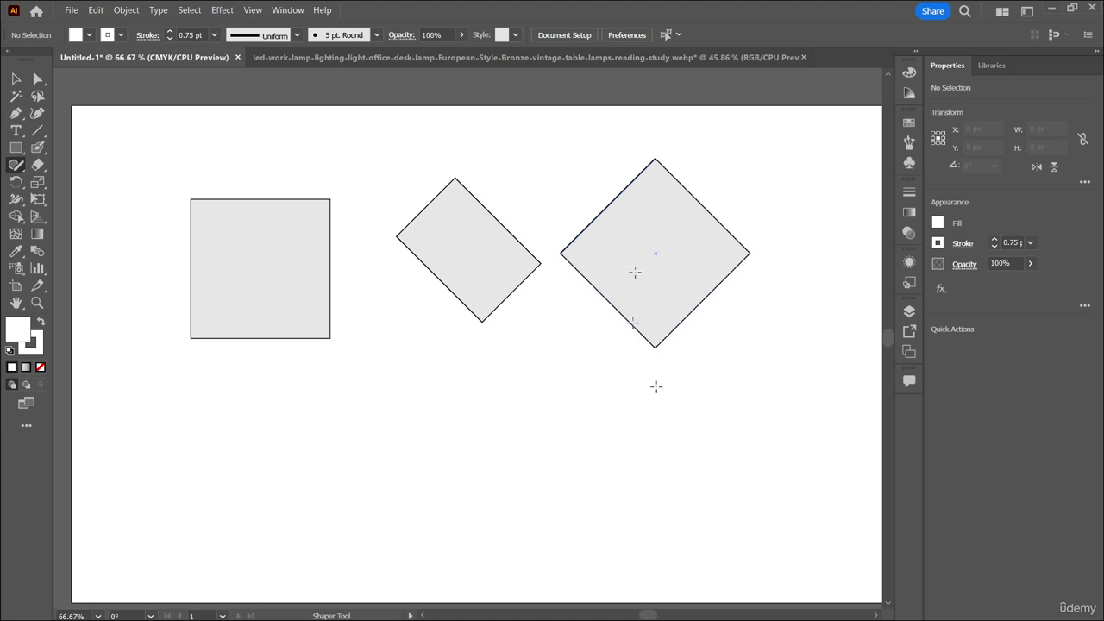
pyautogui.moveTo(394, 399)
pyautogui.mouseDown()
pyautogui.moveTo(365, 430)
pyautogui.moveTo(464, 496)
pyautogui.moveTo(548, 419)
pyautogui.moveTo(519, 400)
pyautogui.moveTo(395, 400)
pyautogui.mouseUp()
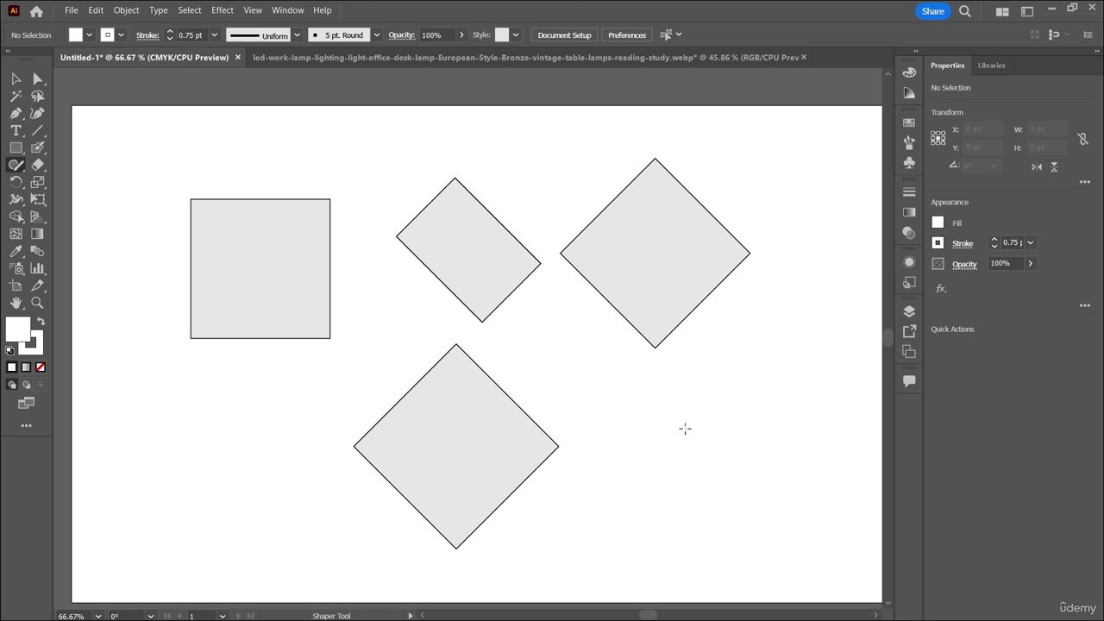
# Sketch two circles in the artboard's lower-right area and two triangles below the square with the Shaper tool.
pyautogui.moveTo(680, 406)
pyautogui.mouseDown()
pyautogui.moveTo(656, 424)
pyautogui.moveTo(678, 480)
pyautogui.moveTo(711, 445)
pyautogui.moveTo(675, 409)
pyautogui.mouseUp()
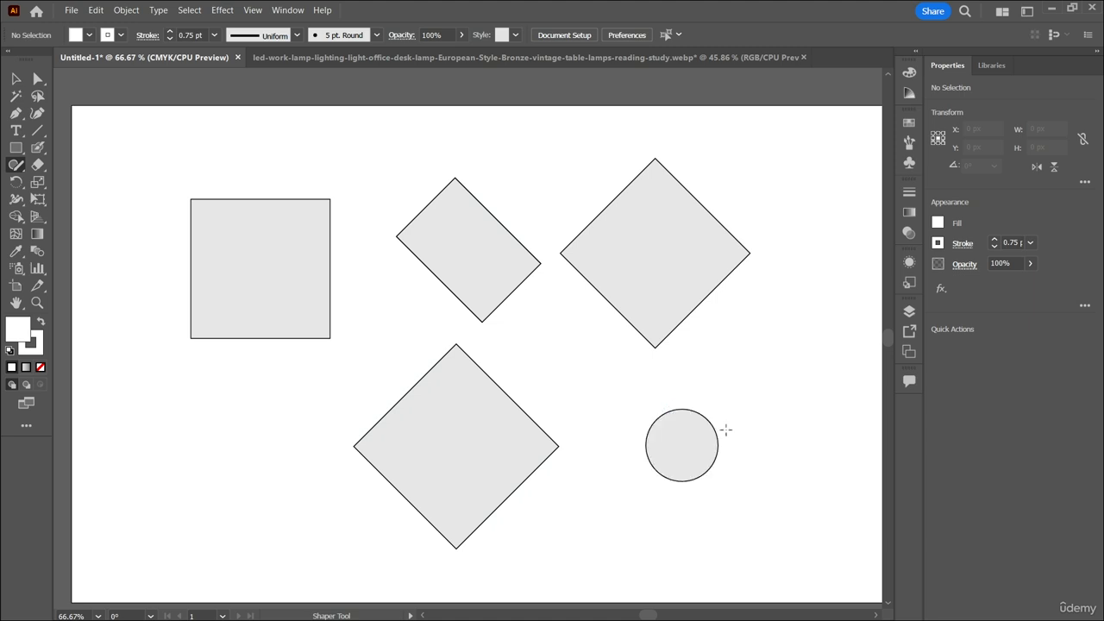
pyautogui.moveTo(759, 370)
pyautogui.mouseDown()
pyautogui.moveTo(760, 423)
pyautogui.moveTo(779, 380)
pyautogui.moveTo(745, 370)
pyautogui.mouseUp()
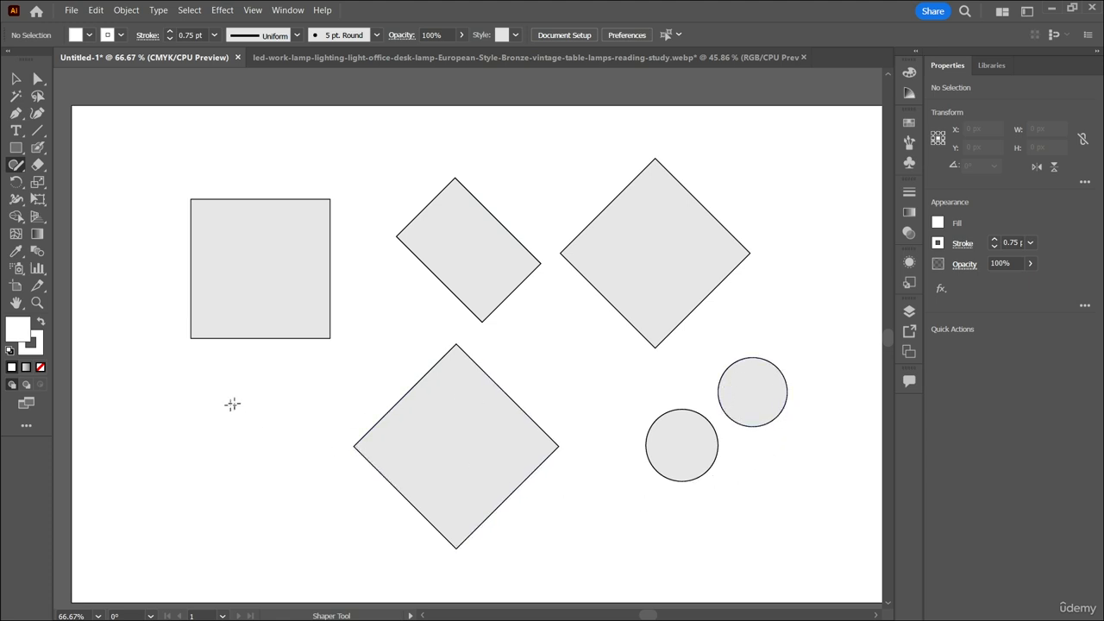
pyautogui.moveTo(223, 385)
pyautogui.mouseDown()
pyautogui.moveTo(162, 464)
pyautogui.moveTo(289, 458)
pyautogui.moveTo(224, 389)
pyautogui.mouseUp()
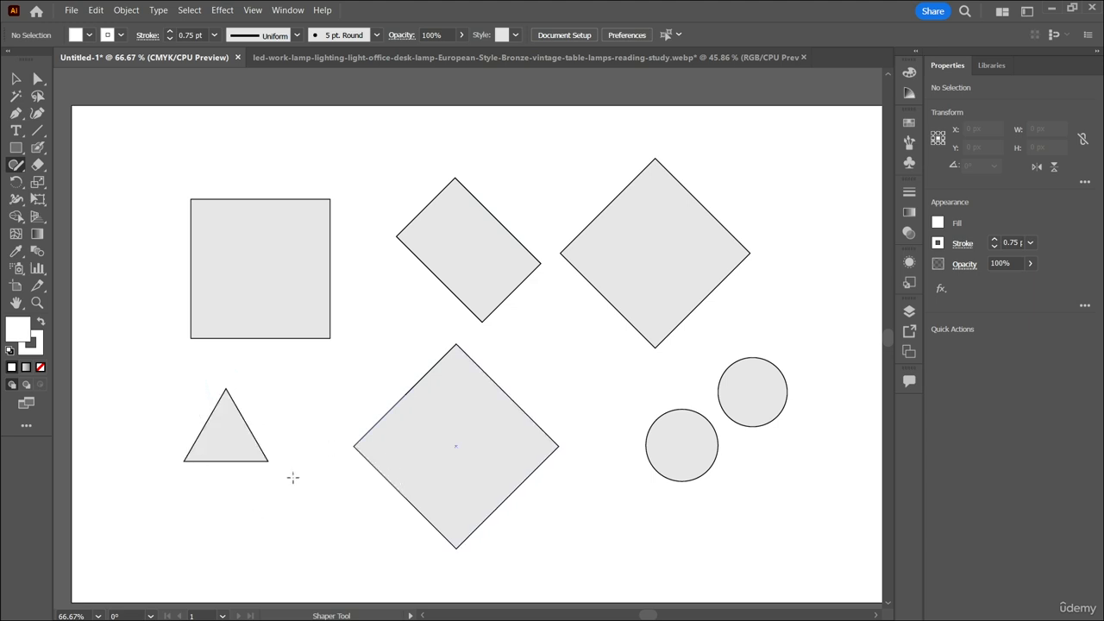
pyautogui.moveTo(222, 496)
pyautogui.mouseDown()
pyautogui.moveTo(163, 570)
pyautogui.moveTo(418, 564)
pyautogui.mouseUp()
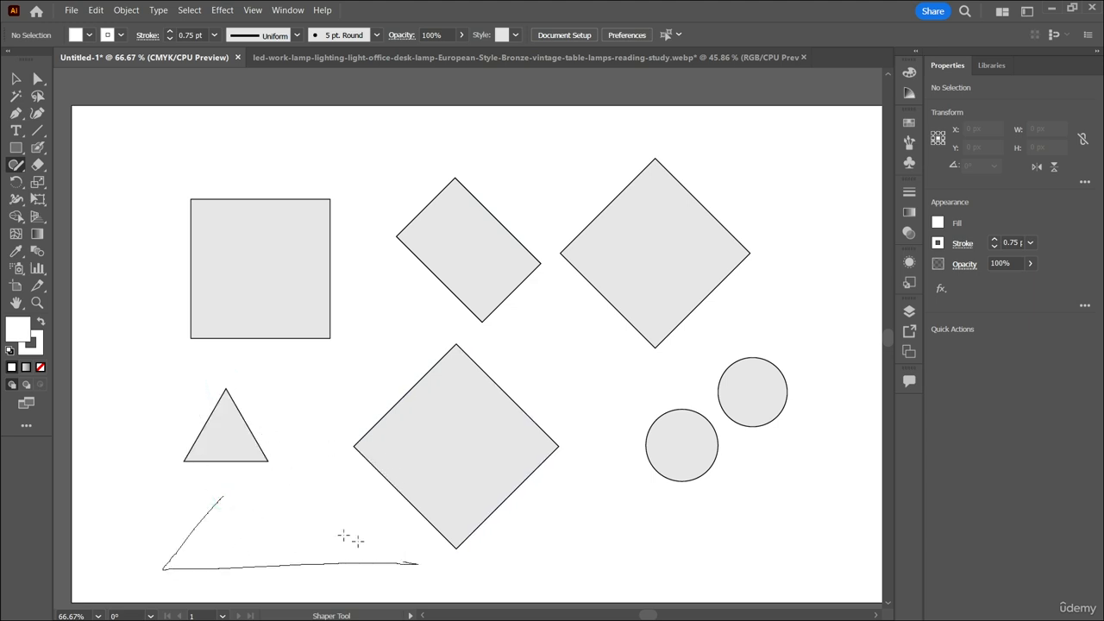
pyautogui.moveTo(351, 538); pyautogui.dragTo(223, 497)
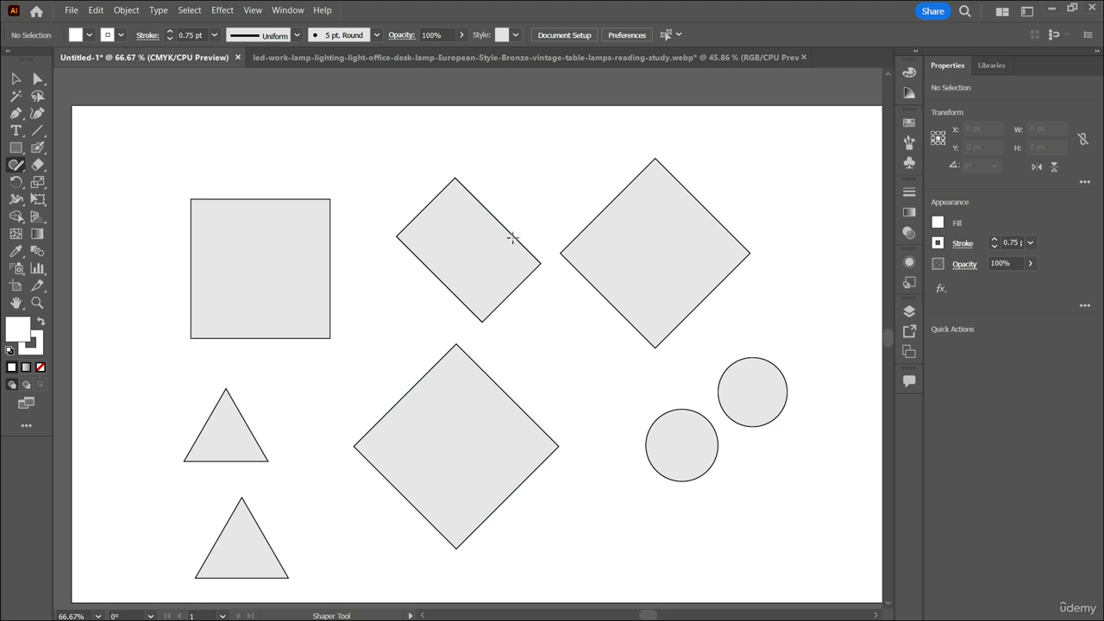
# Sketch four ellipses with the Shaper tool: a tilted one, a small one, a flat wide one and a tall narrow one.
pyautogui.moveTo(561, 171)
pyautogui.mouseDown()
pyautogui.moveTo(602, 148)
pyautogui.moveTo(530, 193)
pyautogui.moveTo(557, 213)
pyautogui.moveTo(556, 164)
pyautogui.mouseUp()
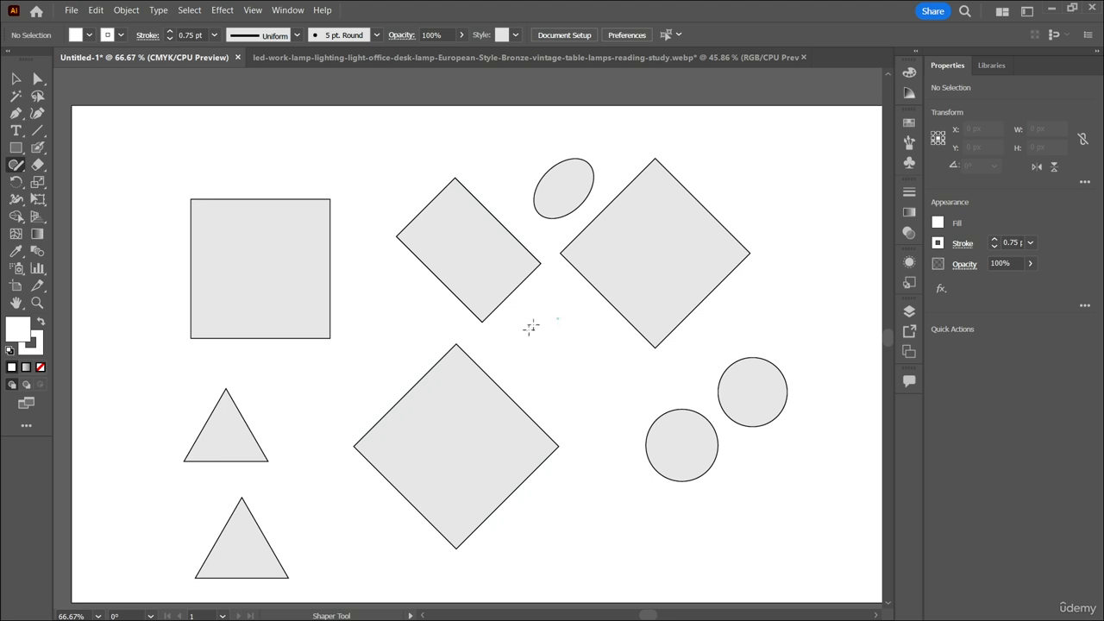
pyautogui.moveTo(530, 328); pyautogui.dragTo(567, 320)
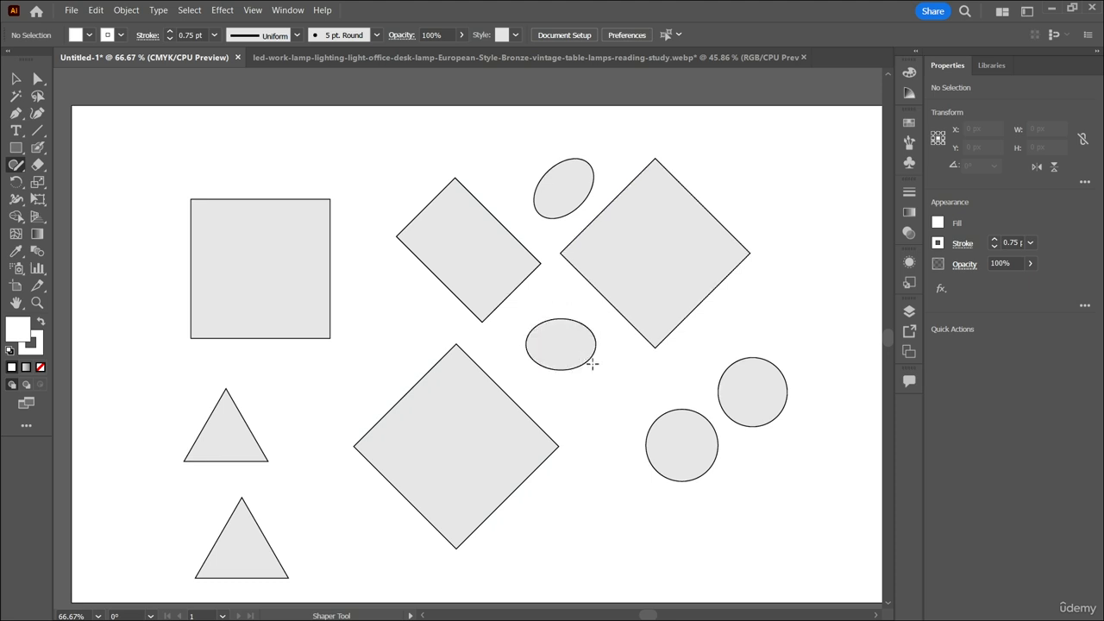
pyautogui.moveTo(658, 518)
pyautogui.mouseDown()
pyautogui.moveTo(615, 522)
pyautogui.moveTo(587, 547)
pyautogui.moveTo(655, 558)
pyautogui.moveTo(735, 543)
pyautogui.moveTo(735, 533)
pyautogui.moveTo(654, 518)
pyautogui.mouseUp()
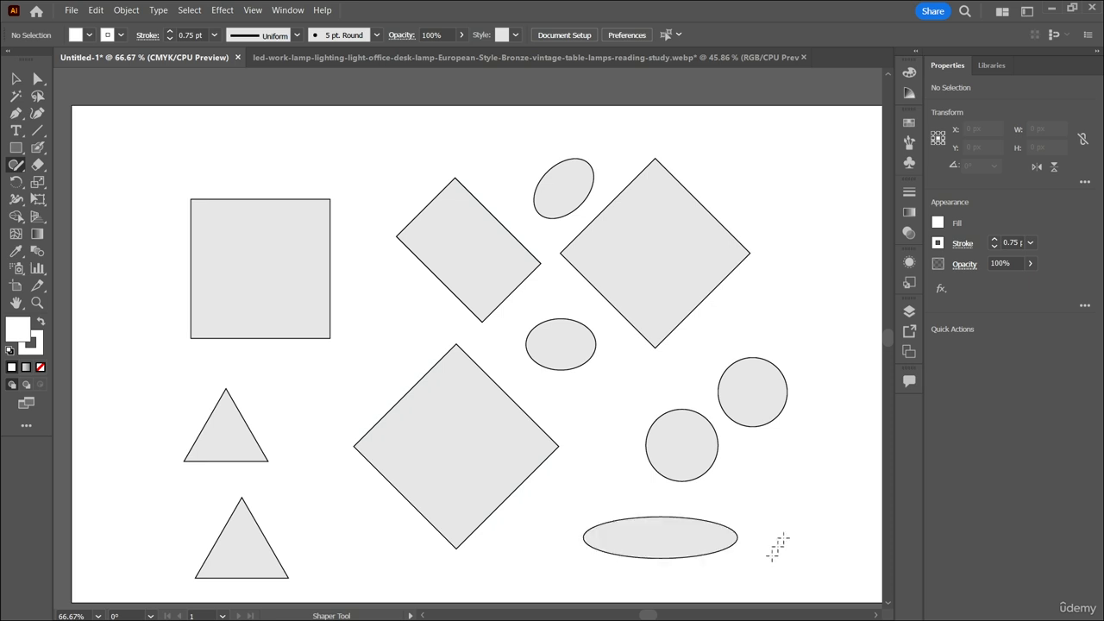
pyautogui.moveTo(798, 173)
pyautogui.mouseDown()
pyautogui.moveTo(799, 321)
pyautogui.moveTo(831, 513)
pyautogui.moveTo(859, 526)
pyautogui.moveTo(864, 339)
pyautogui.moveTo(799, 174)
pyautogui.mouseUp()
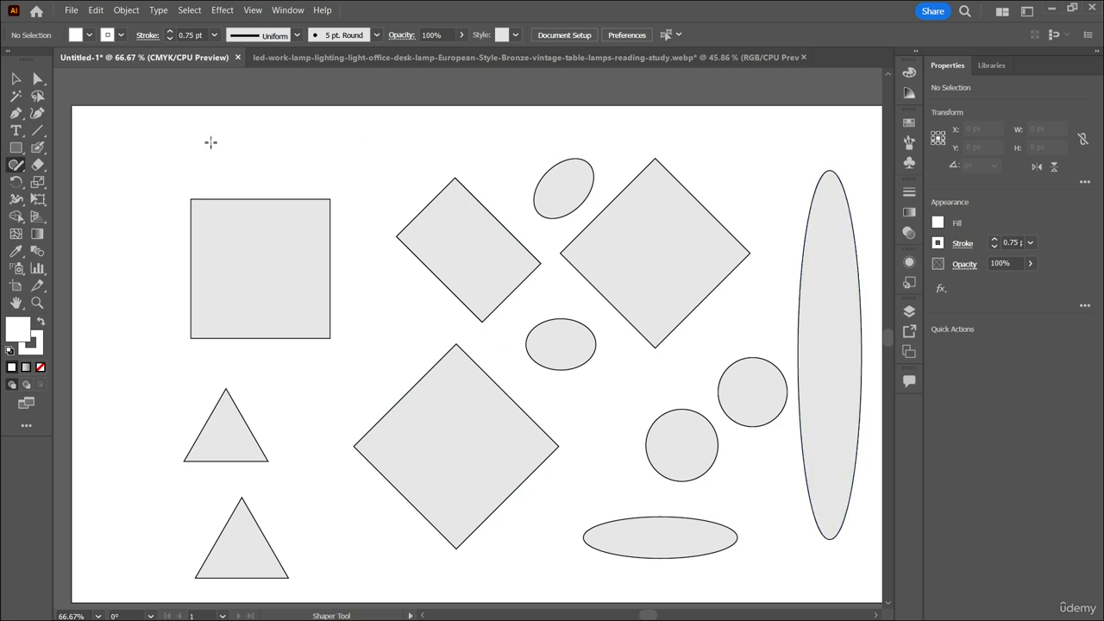
# Sketch a long rectangle along the artboard's upper edge, plus small triangles and a small diamond in the remaining gaps.
pyautogui.moveTo(198, 127)
pyautogui.mouseDown()
pyautogui.moveTo(603, 118)
pyautogui.moveTo(598, 150)
pyautogui.moveTo(368, 158)
pyautogui.moveTo(197, 154)
pyautogui.moveTo(197, 128)
pyautogui.mouseUp()
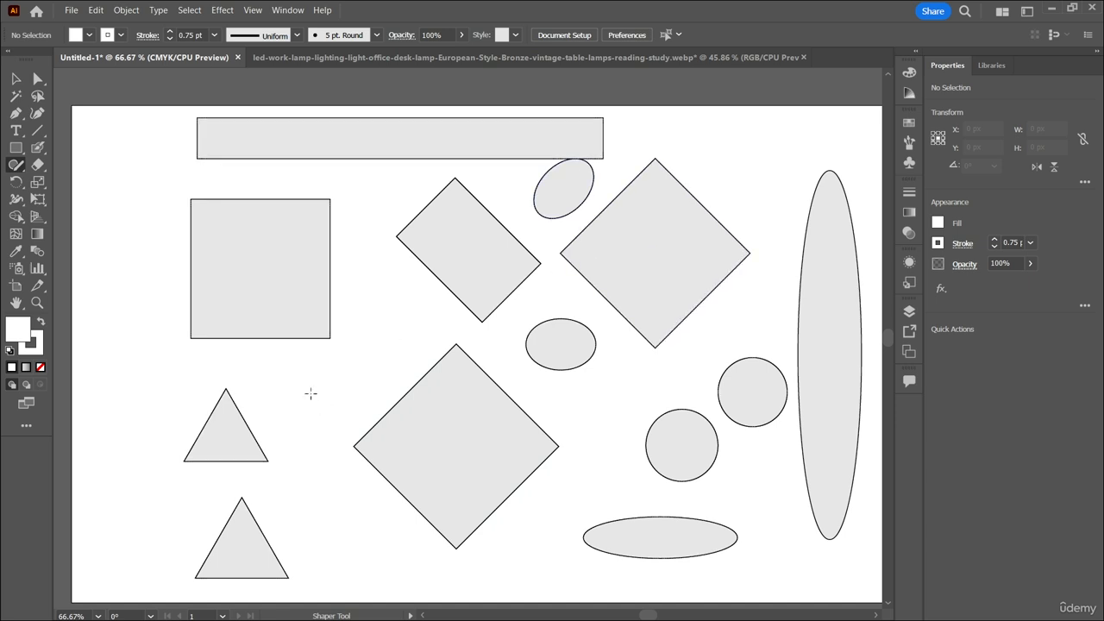
pyautogui.moveTo(371, 282)
pyautogui.mouseDown()
pyautogui.moveTo(333, 339)
pyautogui.moveTo(396, 333)
pyautogui.moveTo(354, 267)
pyautogui.mouseUp()
pyautogui.moveTo(734, 146)
pyautogui.mouseDown()
pyautogui.moveTo(734, 204)
pyautogui.moveTo(789, 214)
pyautogui.moveTo(709, 156)
pyautogui.moveTo(717, 130)
pyautogui.moveTo(695, 159)
pyautogui.moveTo(719, 170)
pyautogui.moveTo(738, 153)
pyautogui.moveTo(715, 127)
pyautogui.mouseUp()
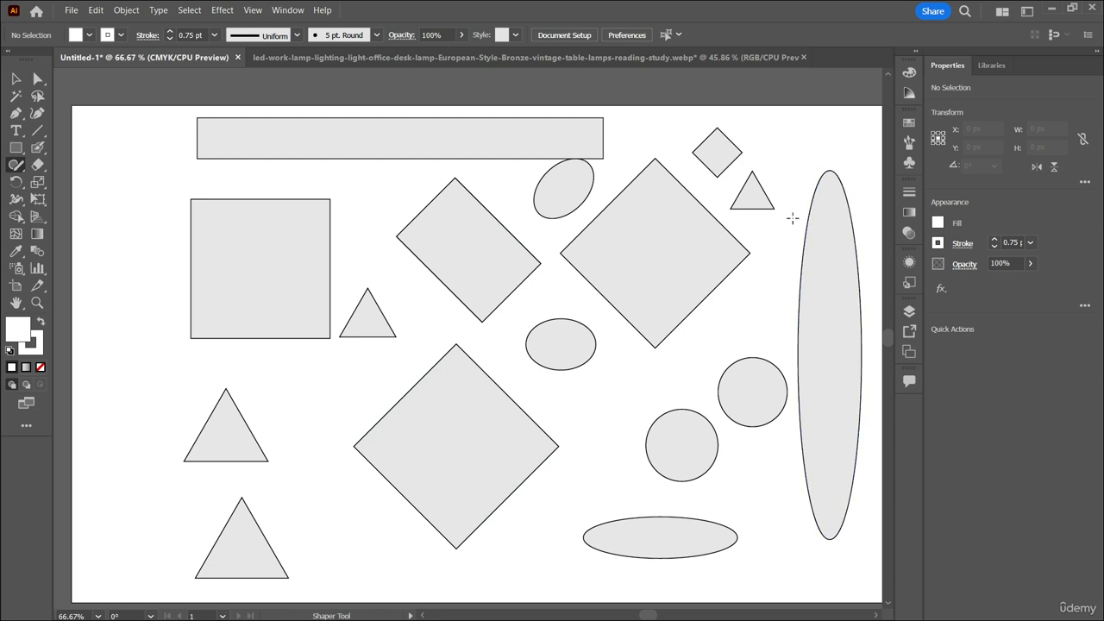
# Select all the sketched shapes and delete them from the artboard.
pyautogui.click(15, 79)
pyautogui.moveTo(158, 115); pyautogui.dragTo(845, 574)
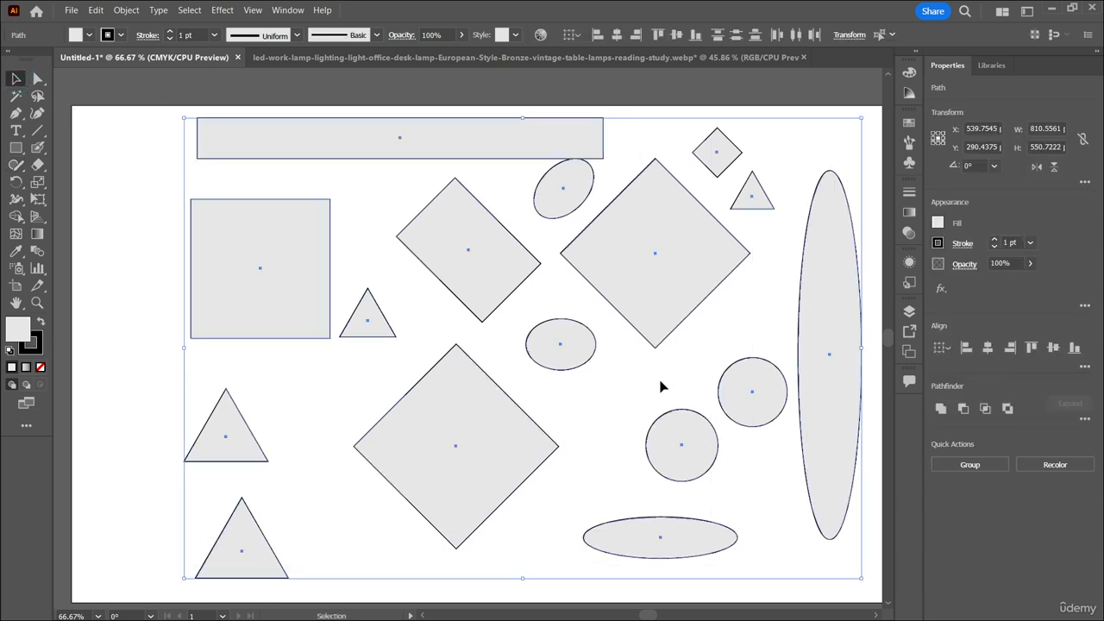
pyautogui.press('Delete')
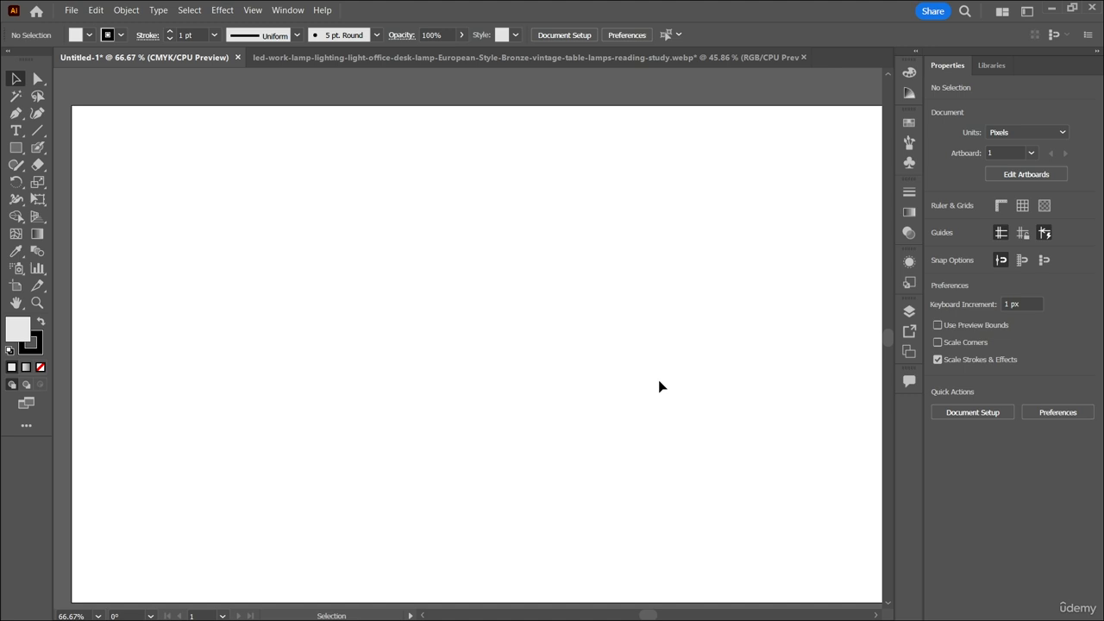
# Draw a closed leaf-like outline about 227 px wide and 171 px high in the artboard's upper-left area with the Pencil tool.
pyautogui.rightClick(15, 115)
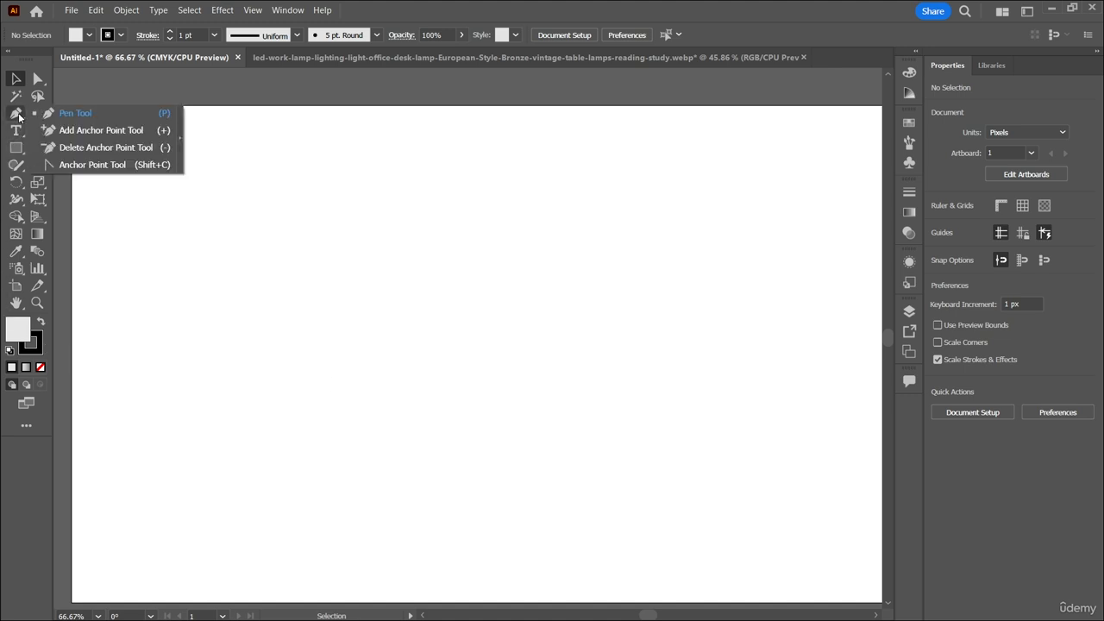
pyautogui.rightClick(15, 132)
pyautogui.rightClick(16, 165)
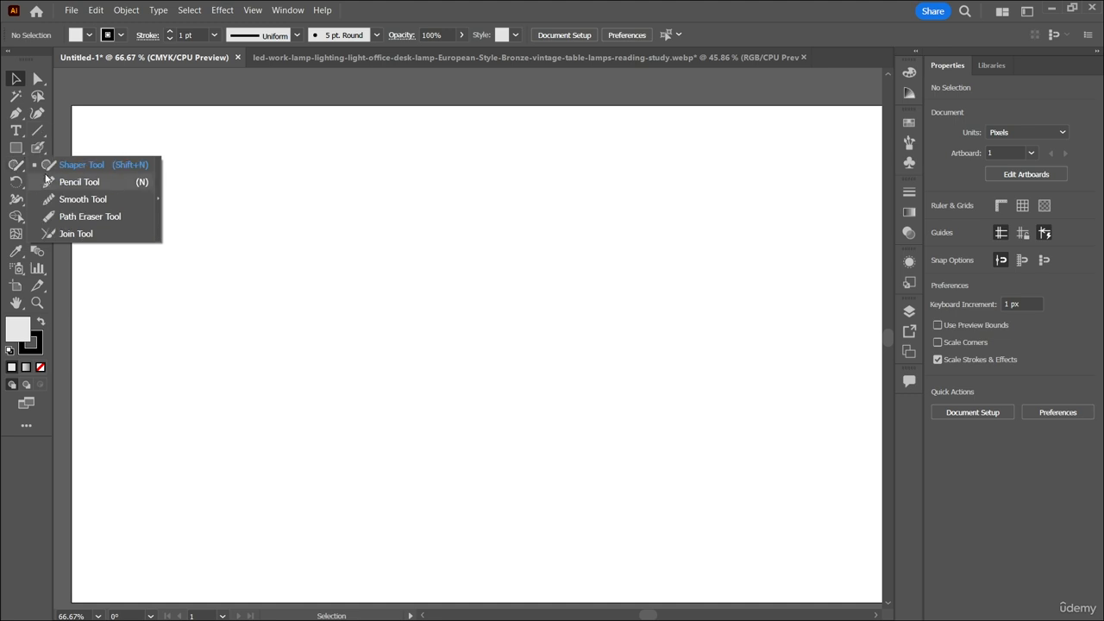
pyautogui.click(129, 182)
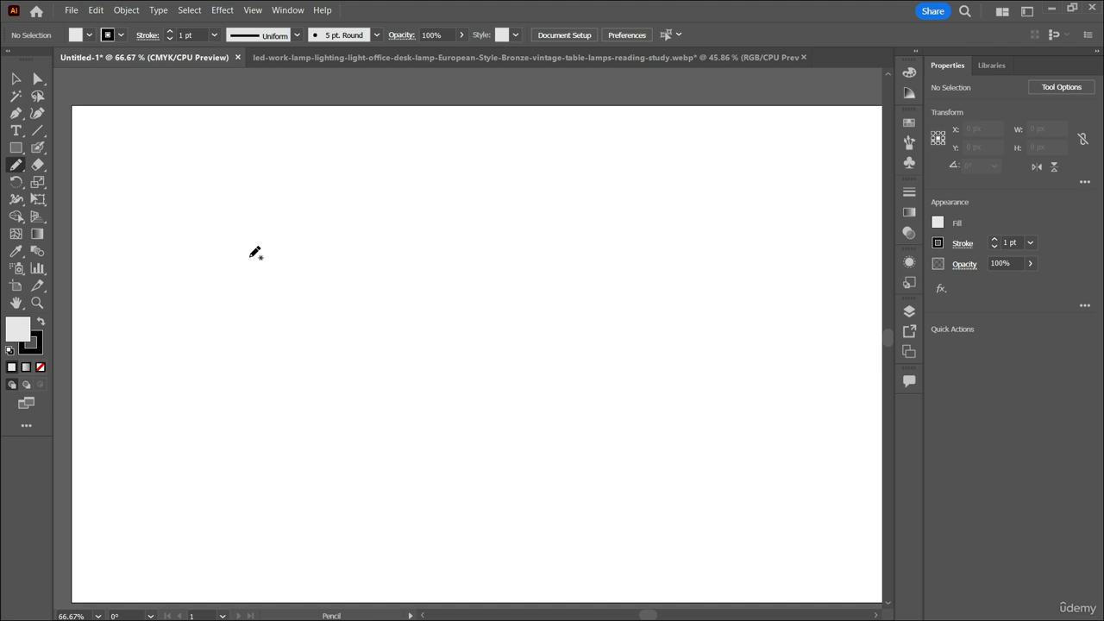
pyautogui.click(17, 171)
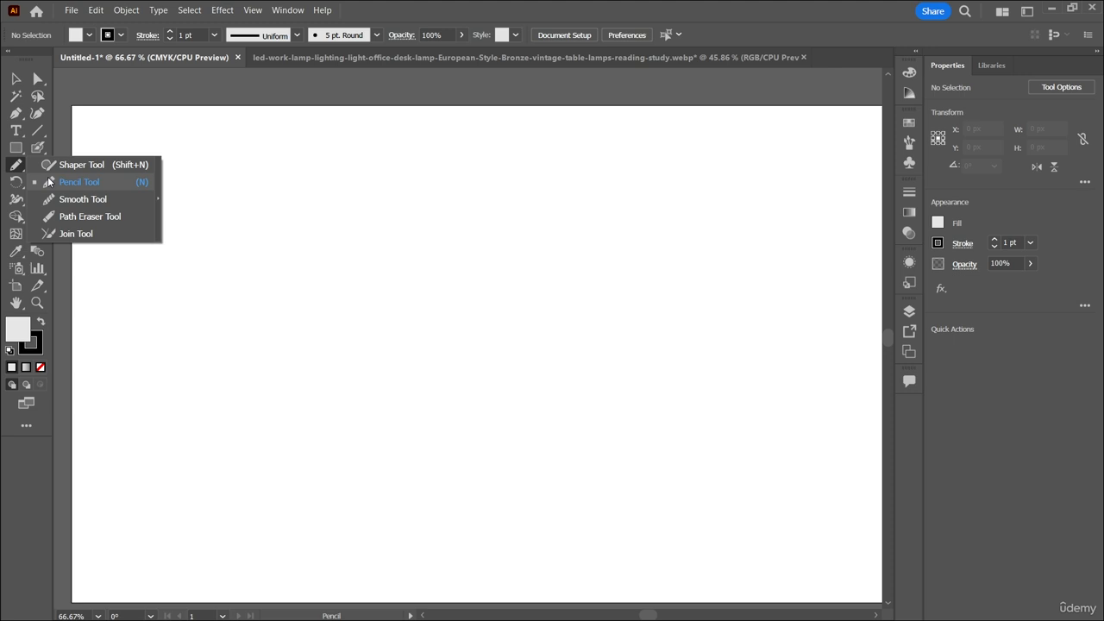
pyautogui.click(49, 182)
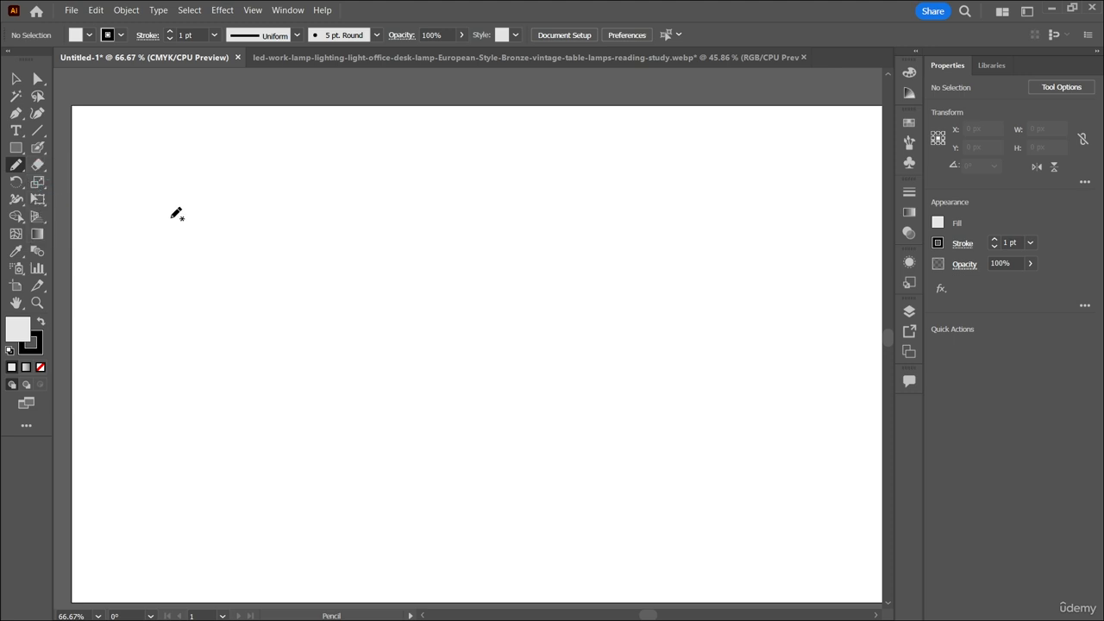
pyautogui.moveTo(165, 216)
pyautogui.mouseDown()
pyautogui.moveTo(202, 329)
pyautogui.moveTo(283, 349)
pyautogui.moveTo(343, 308)
pyautogui.moveTo(322, 262)
pyautogui.moveTo(248, 222)
pyautogui.moveTo(166, 207)
pyautogui.mouseUp()
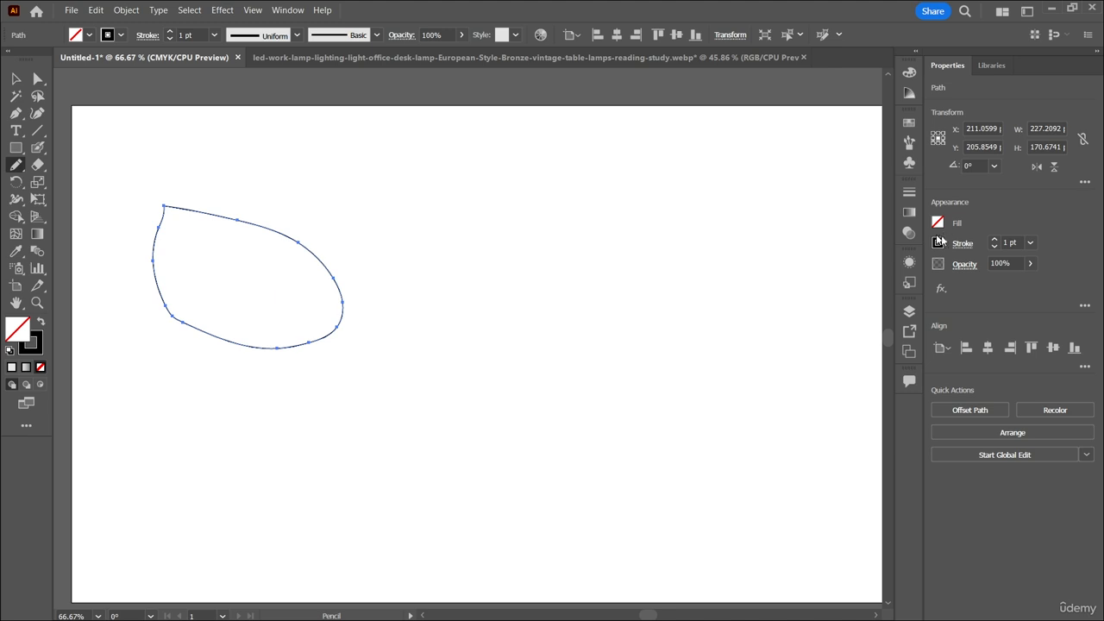
# Draw six open freehand strokes to the right of and below the leaf outline, five nearly straight and one zigzag.
pyautogui.moveTo(858, 222); pyautogui.dragTo(410, 232)
pyautogui.moveTo(462, 285); pyautogui.dragTo(772, 311)
pyautogui.moveTo(438, 359)
pyautogui.mouseDown()
pyautogui.moveTo(642, 421)
pyautogui.moveTo(758, 425)
pyautogui.moveTo(804, 408)
pyautogui.moveTo(829, 426)
pyautogui.mouseUp()
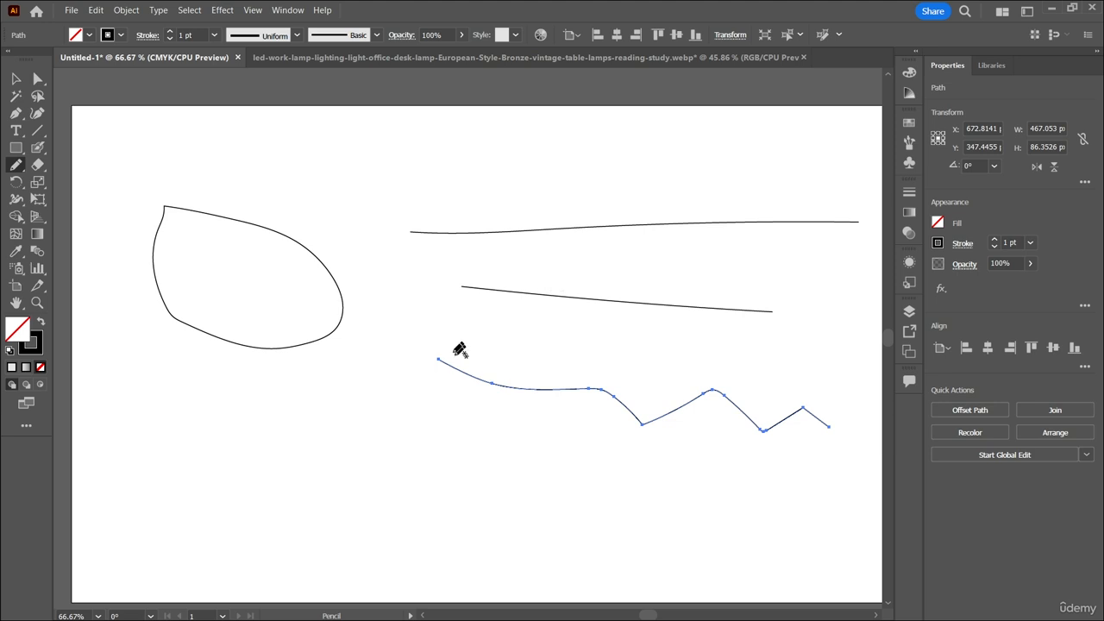
pyautogui.moveTo(460, 340); pyautogui.dragTo(636, 330)
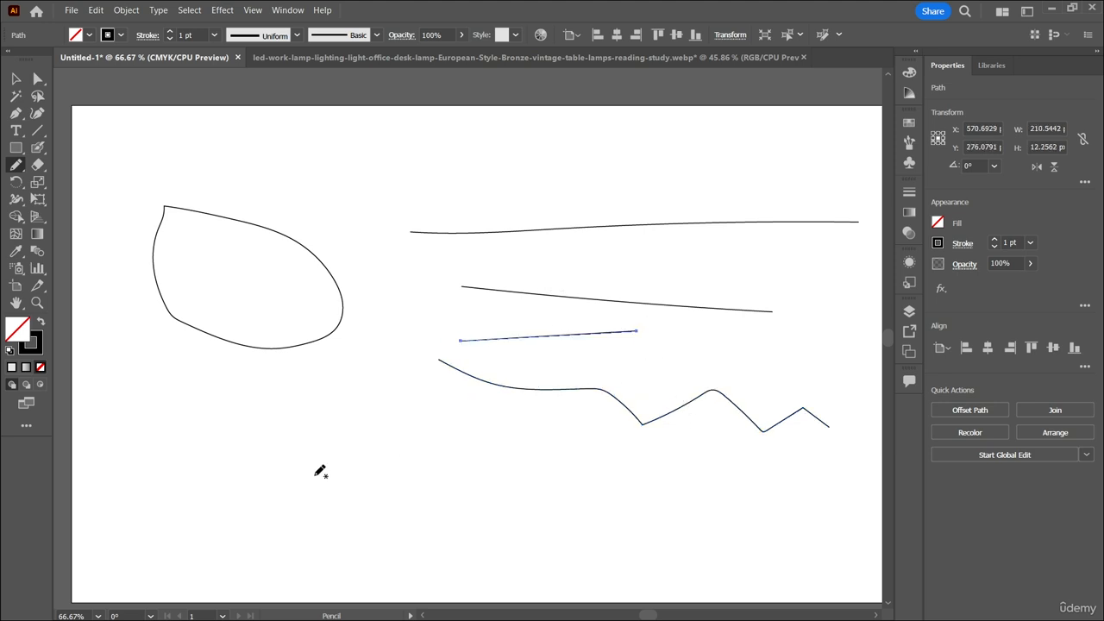
pyautogui.moveTo(314, 475)
pyautogui.mouseDown()
pyautogui.moveTo(668, 476)
pyautogui.moveTo(801, 458)
pyautogui.mouseUp()
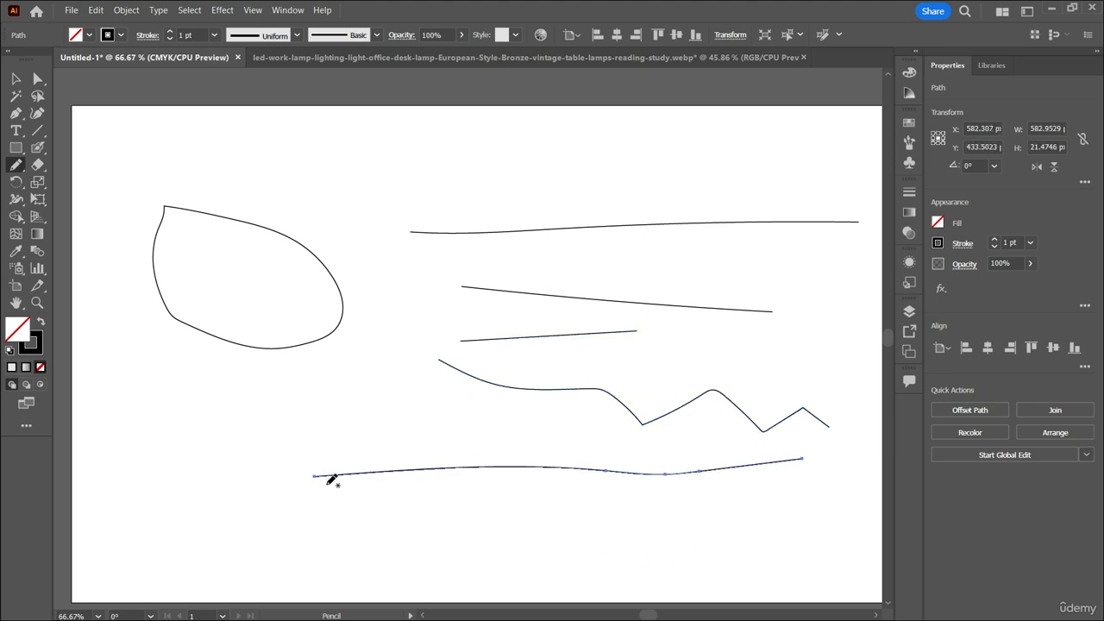
pyautogui.moveTo(389, 515); pyautogui.dragTo(853, 511)
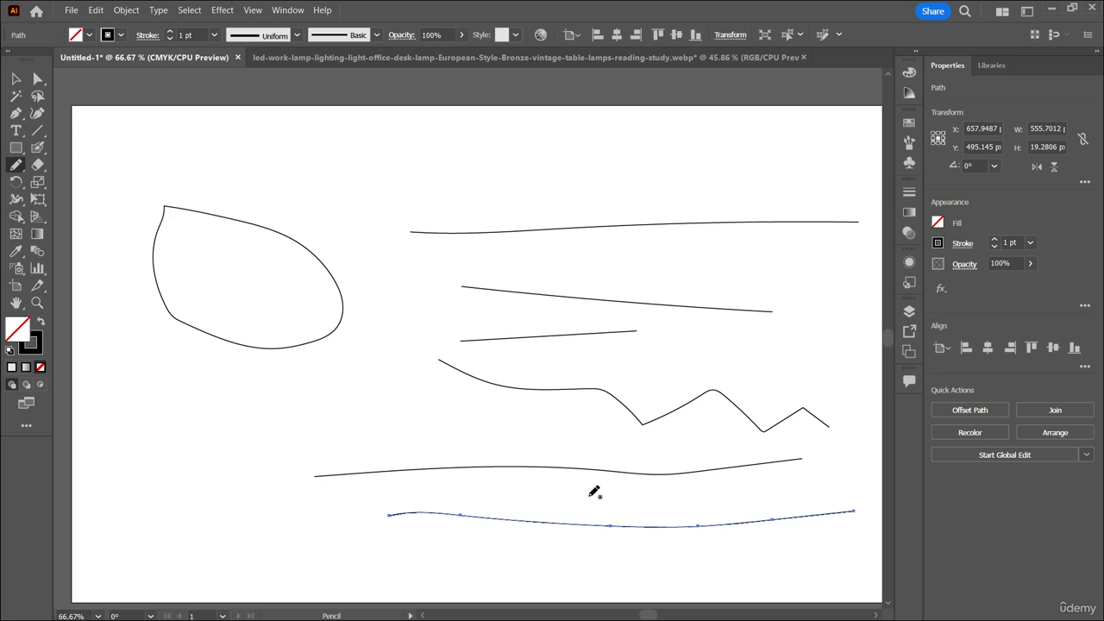
# Give the uppermost pencil line the width profile with a flat middle and pointed ends, and raise its stroke weight to 6 pt.
pyautogui.press('v')
pyautogui.click(716, 225)
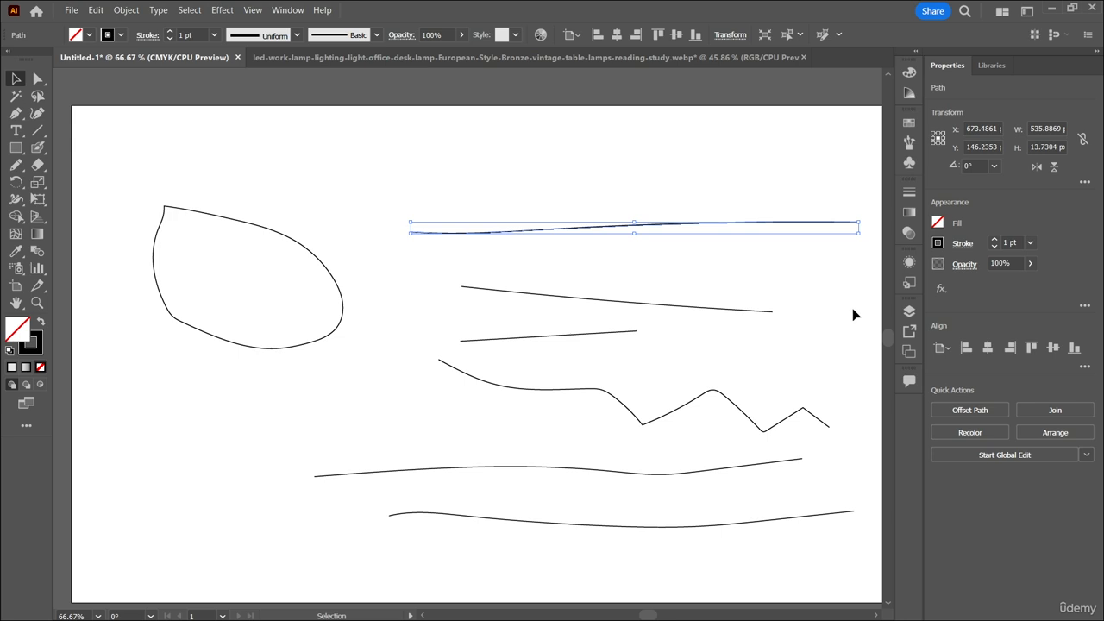
pyautogui.click(296, 35)
pyautogui.click(284, 77)
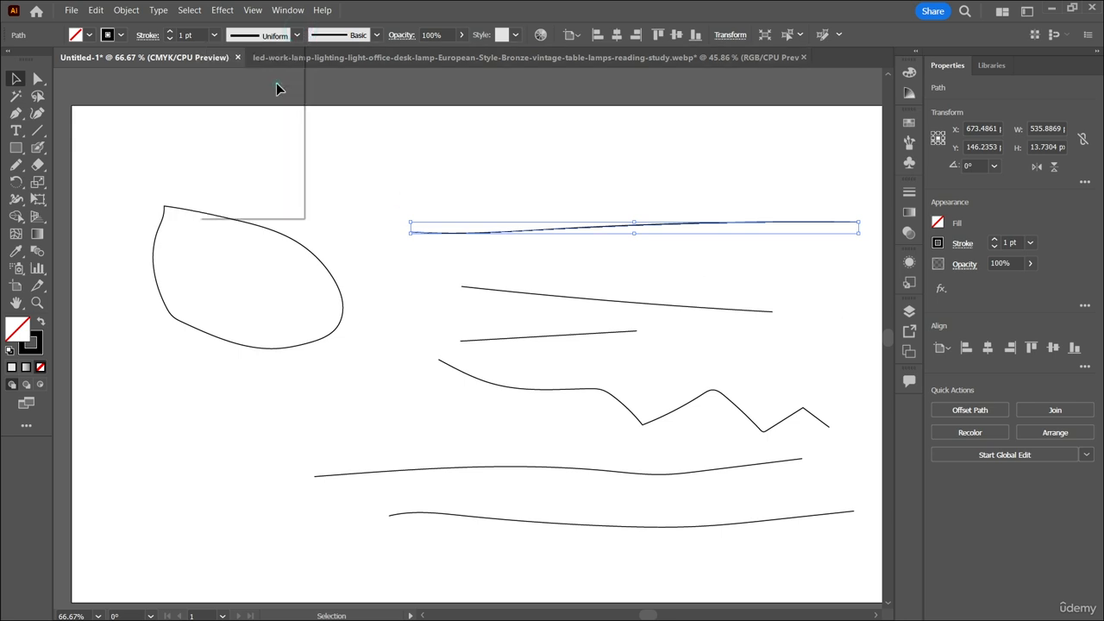
pyautogui.click(293, 38)
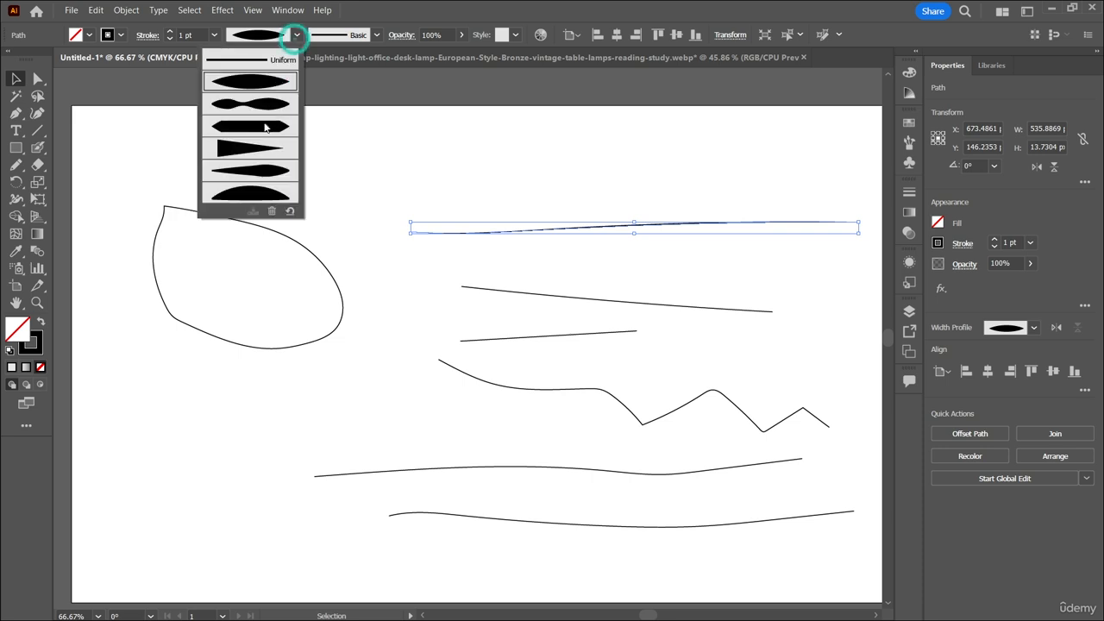
pyautogui.click(264, 129)
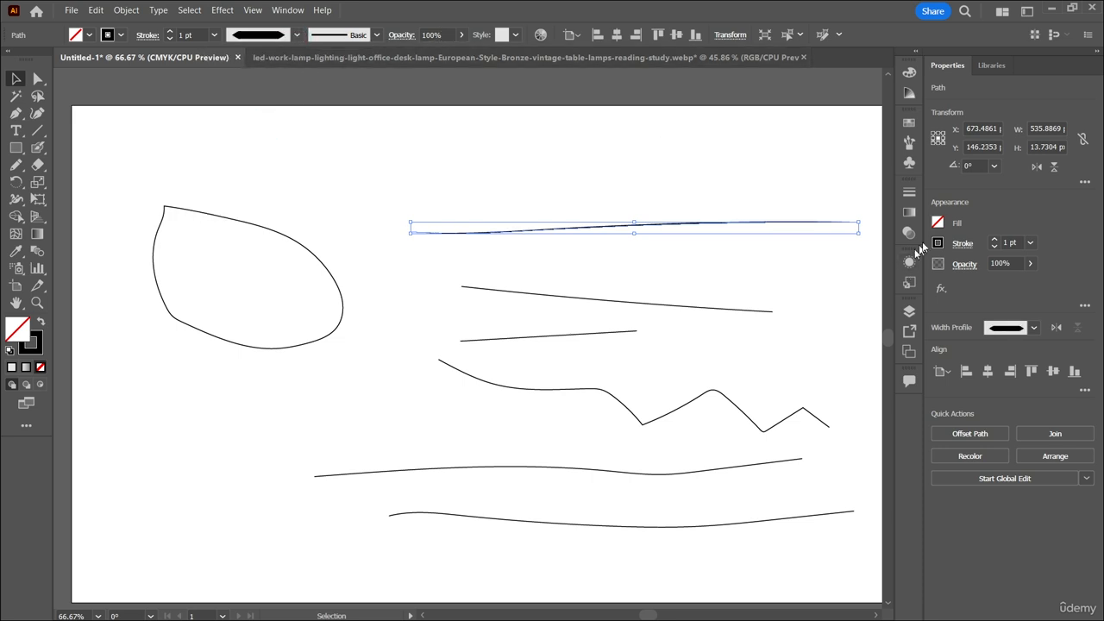
pyautogui.scroll(20, 1005, 242)
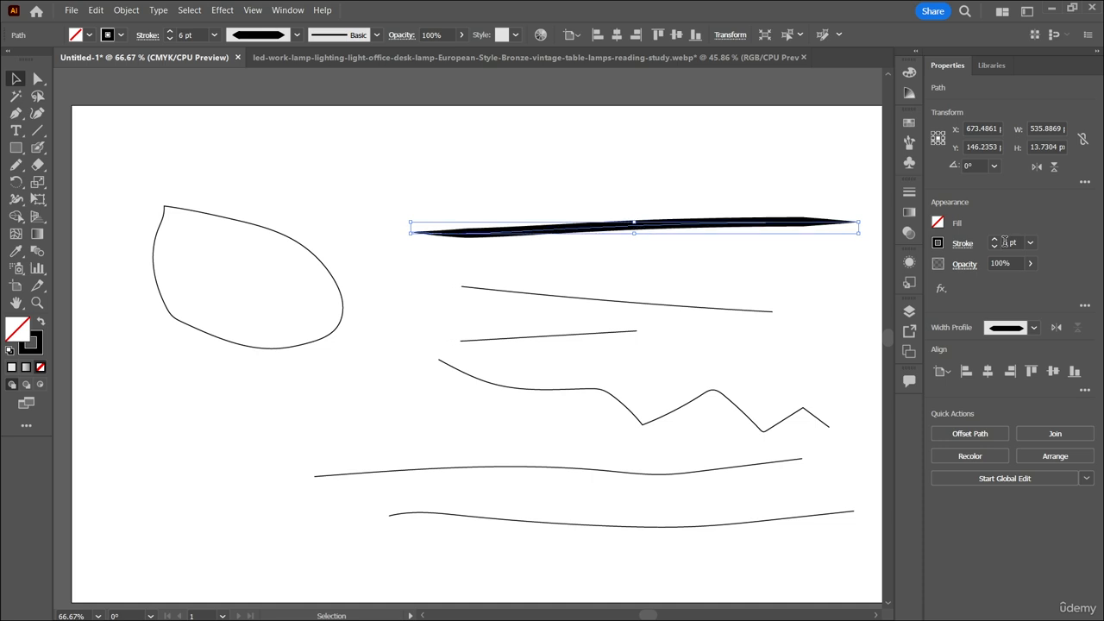
# Set the uppermost line's stroke weight to 19 pt and give it the one-sided width profile with a flat lower edge.
pyautogui.scroll(-3, 1004, 243)
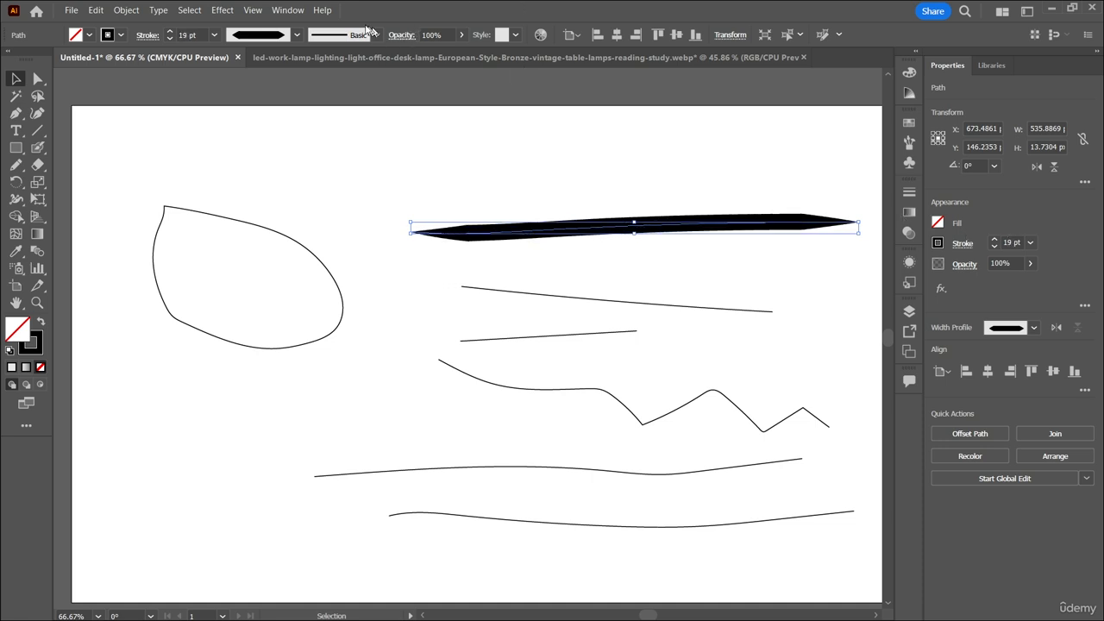
pyautogui.click(296, 34)
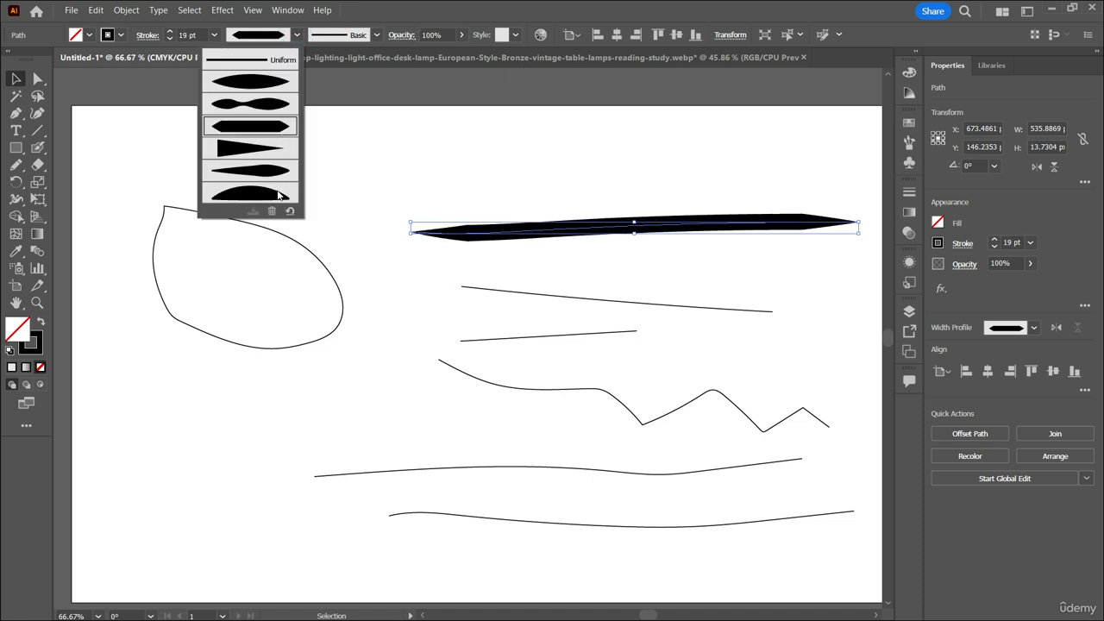
pyautogui.click(278, 171)
pyautogui.click(296, 34)
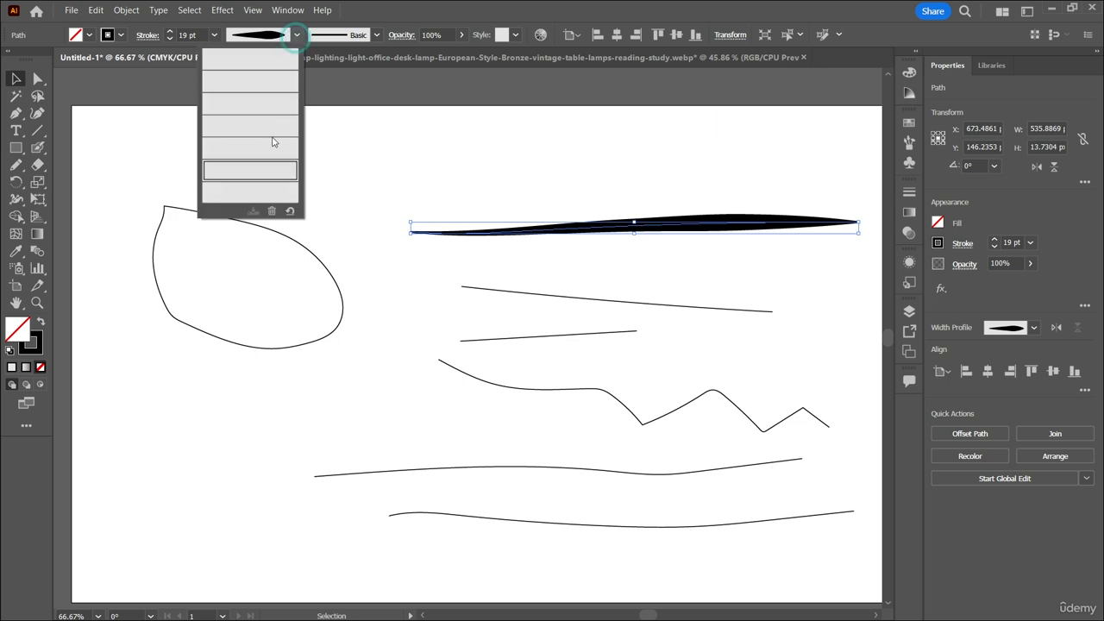
pyautogui.click(261, 184)
# Give the leaf outline the lens-shaped width profile with pointed ends and raise its stroke weight to 19 pt.
pyautogui.click(261, 230)
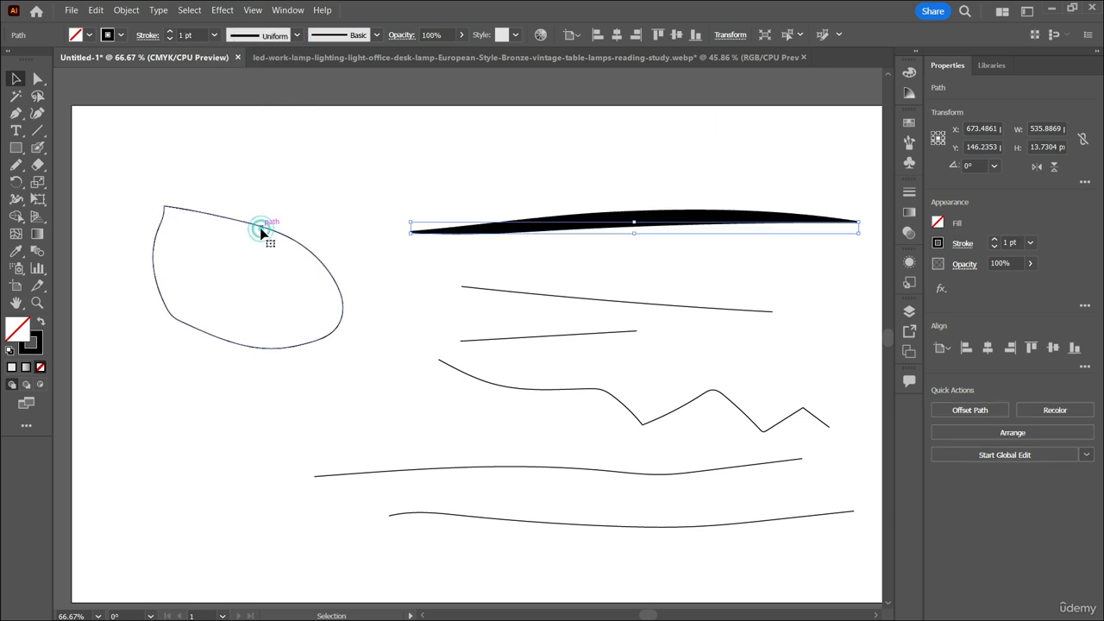
pyautogui.click(296, 35)
pyautogui.click(273, 83)
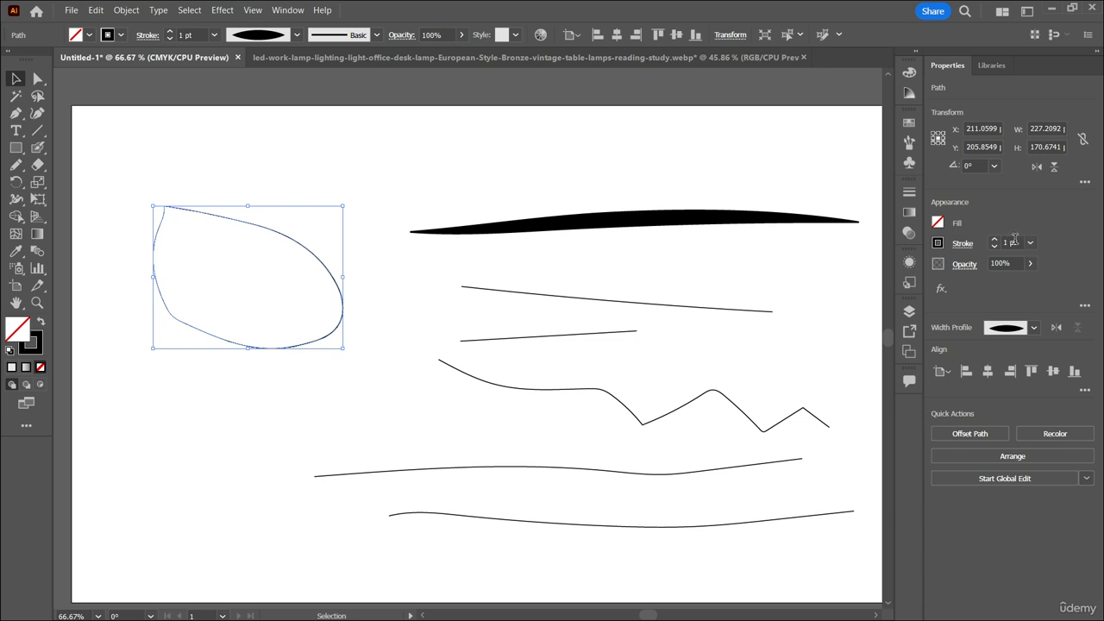
pyautogui.scroll(14, 1015, 238)
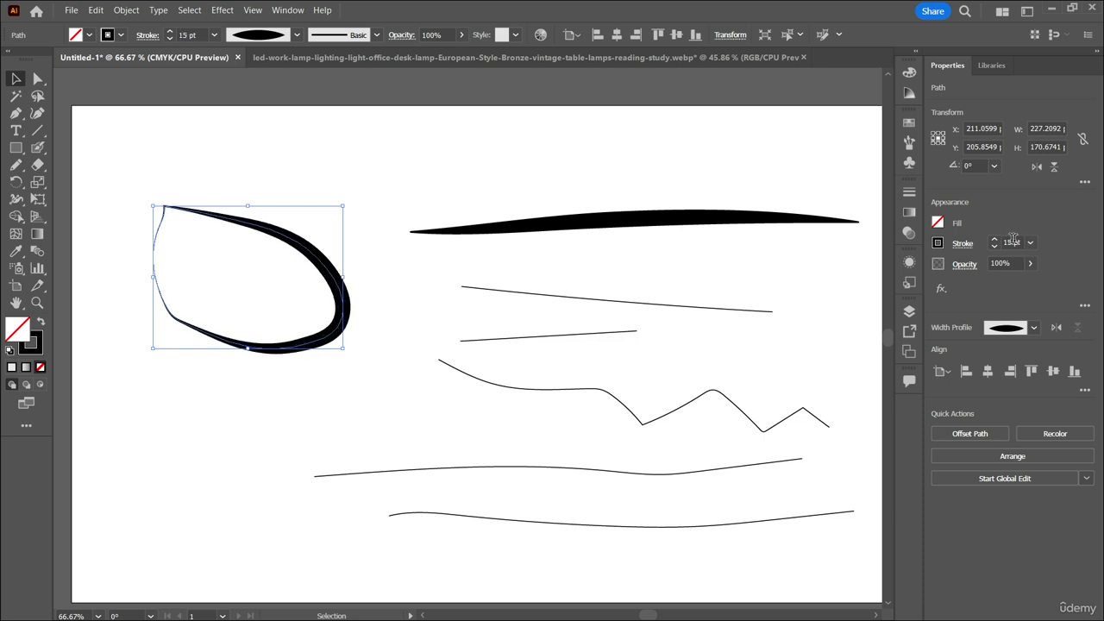
pyautogui.scroll(4, 1013, 240)
# Try further width profiles on the leaf outline, including Uniform and double-bulge, ending with the flat-middle profile with pointed ends.
pyautogui.click(295, 35)
pyautogui.click(282, 176)
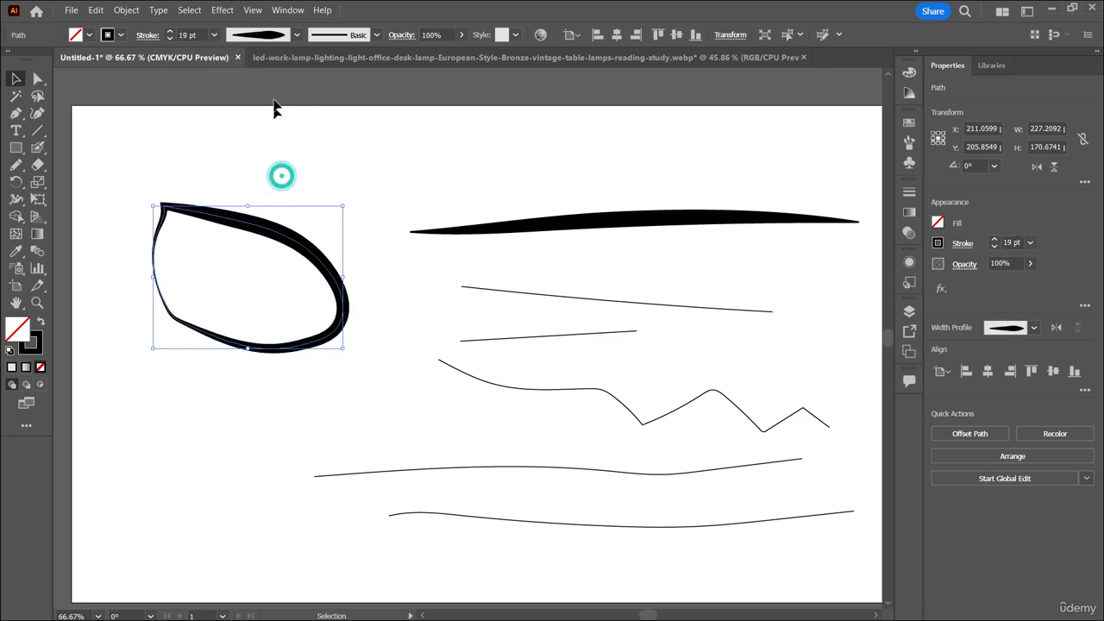
pyautogui.click(296, 34)
pyautogui.click(271, 197)
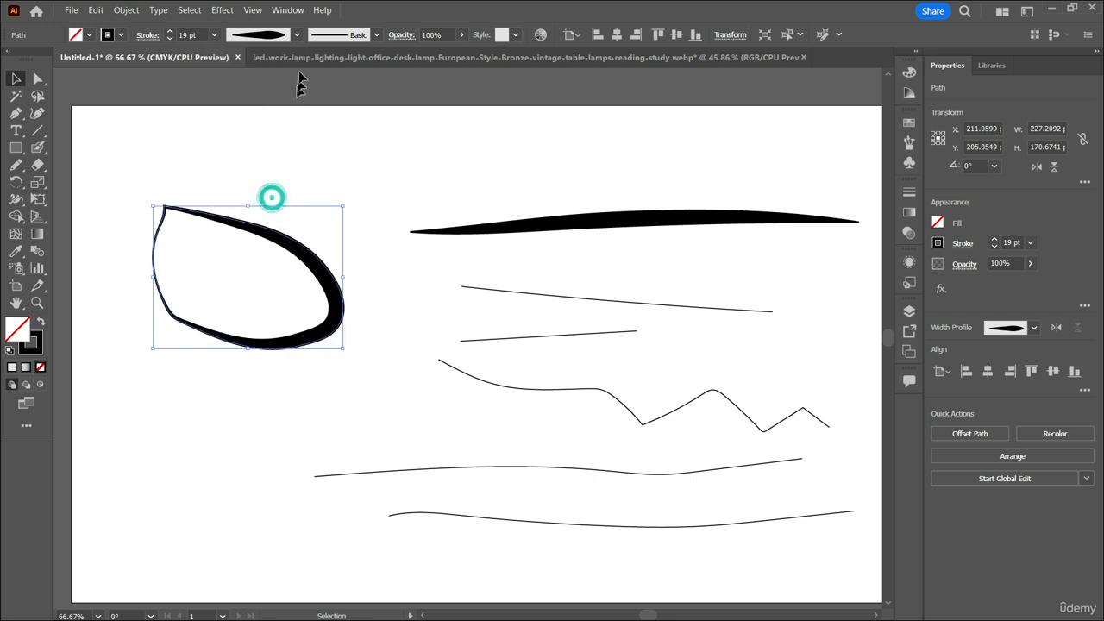
pyautogui.click(295, 34)
pyautogui.click(270, 60)
pyautogui.click(296, 35)
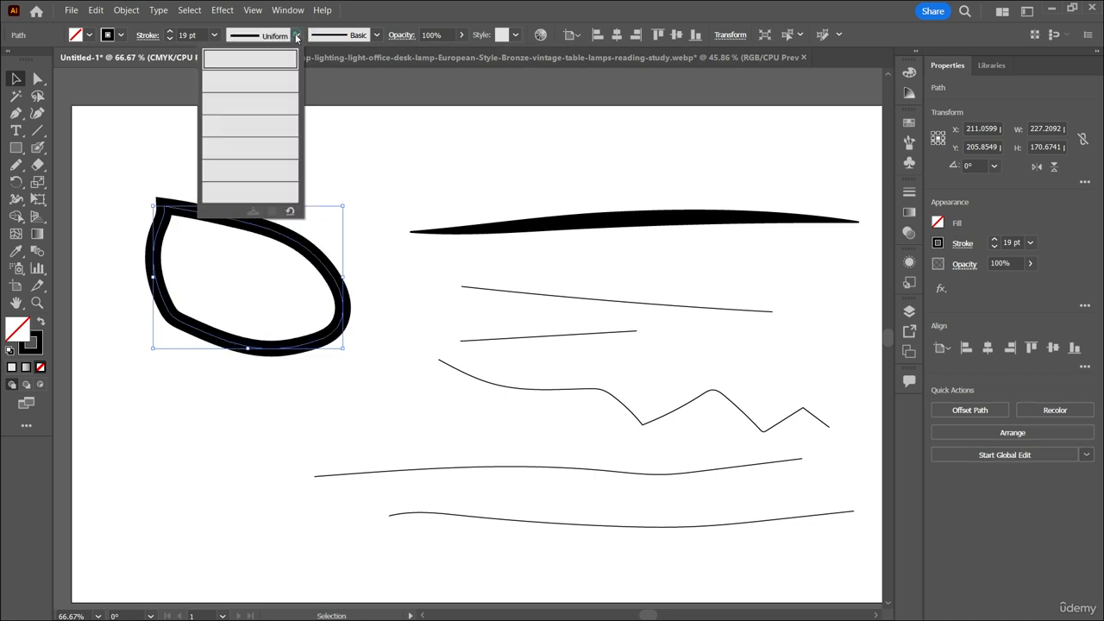
pyautogui.click(274, 119)
pyautogui.click(296, 34)
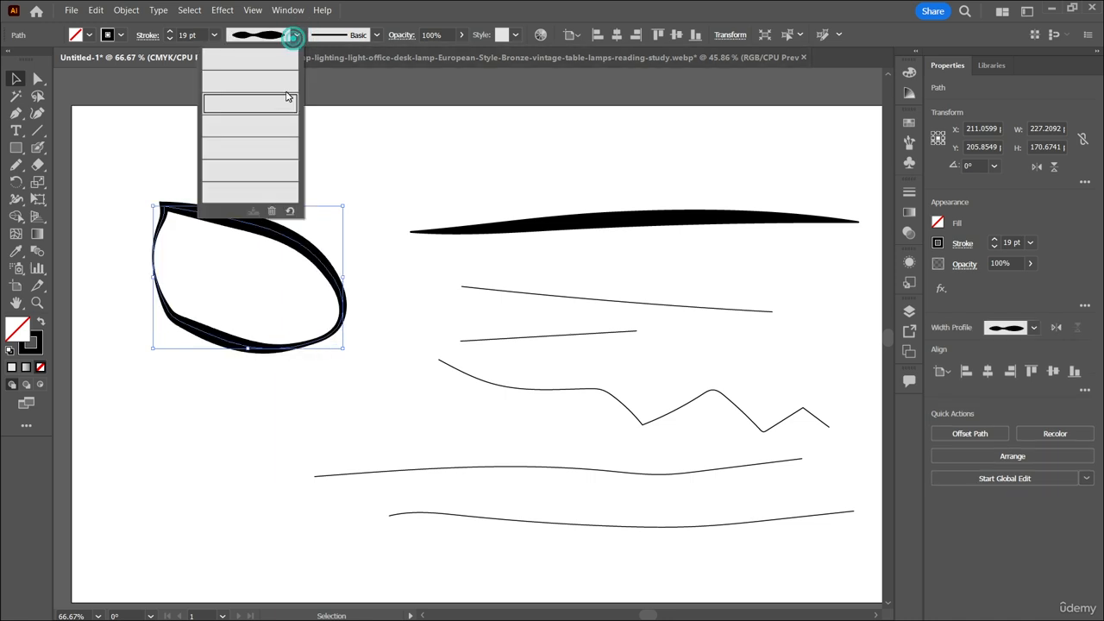
pyautogui.click(258, 131)
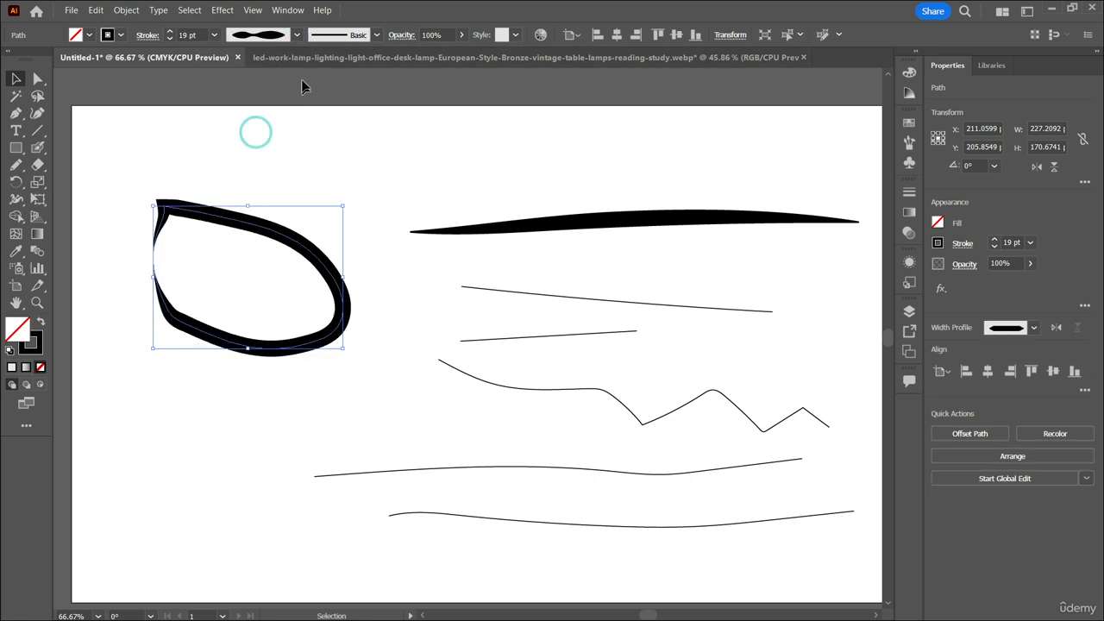
# Move the leaf outline about 38 px left and 60 px up, level with the thick uppermost line.
pyautogui.click(332, 153)
pyautogui.click(388, 202)
pyautogui.moveTo(296, 241); pyautogui.dragTo(260, 191)
pyautogui.moveTo(423, 355)
pyautogui.mouseDown()
pyautogui.moveTo(375, 163)
pyautogui.moveTo(382, 53)
pyautogui.mouseUp()
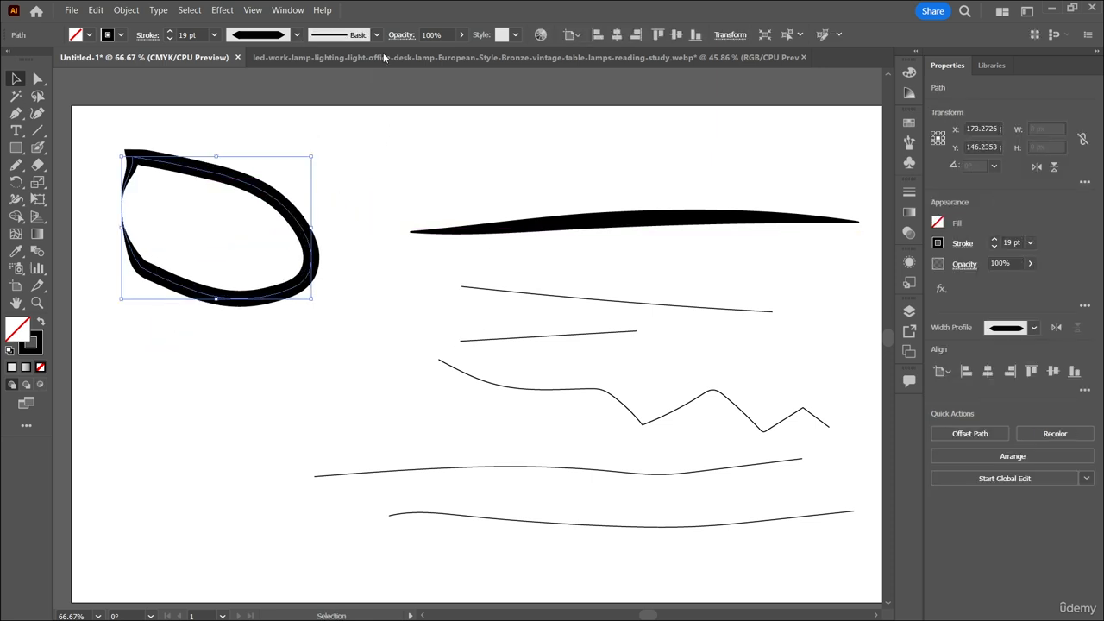
# Try the 40 pt. Oval, Basic, 6.00 bristle, denim pattern and 5 pt. Flat brushes on the leaf outline.
pyautogui.click(376, 34)
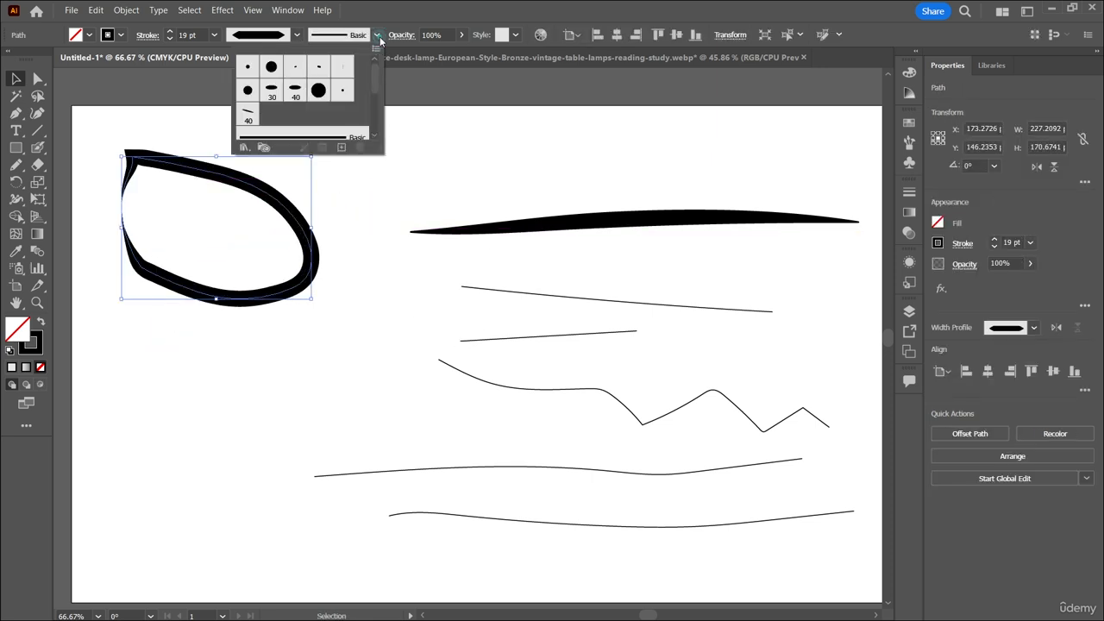
pyautogui.click(295, 90)
pyautogui.scroll(-2, 336, 80)
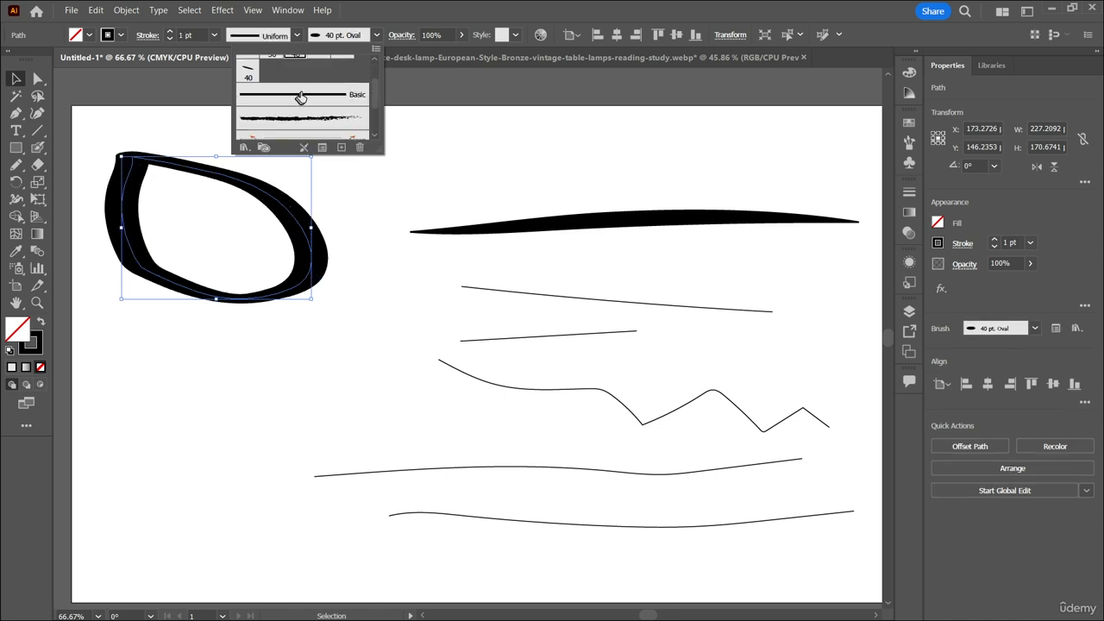
pyautogui.click(300, 96)
pyautogui.scroll(-3, 319, 99)
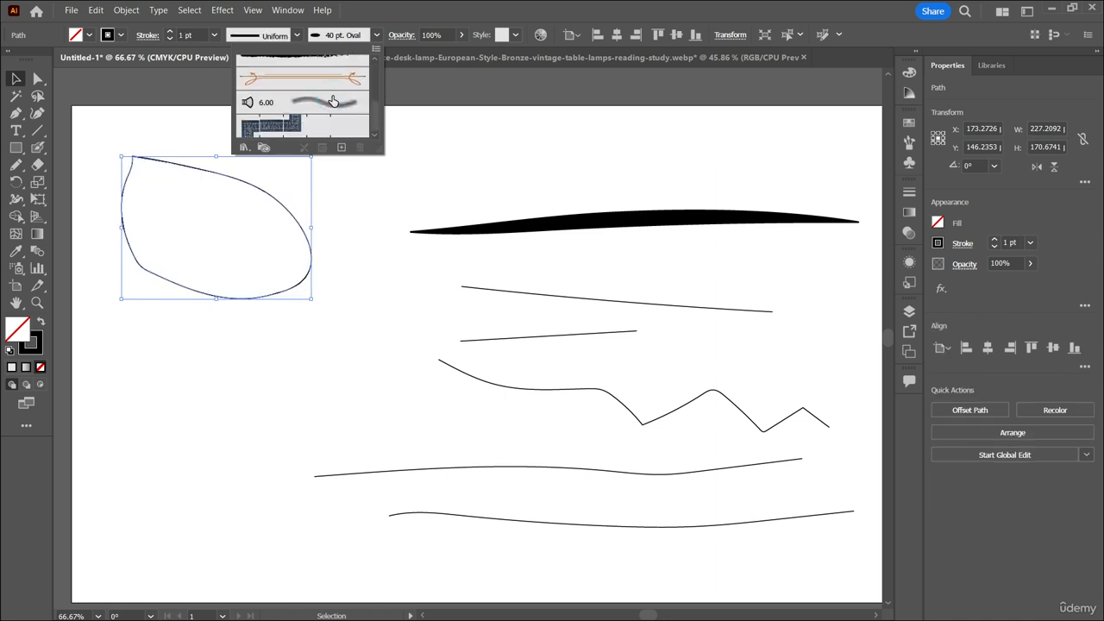
pyautogui.click(333, 101)
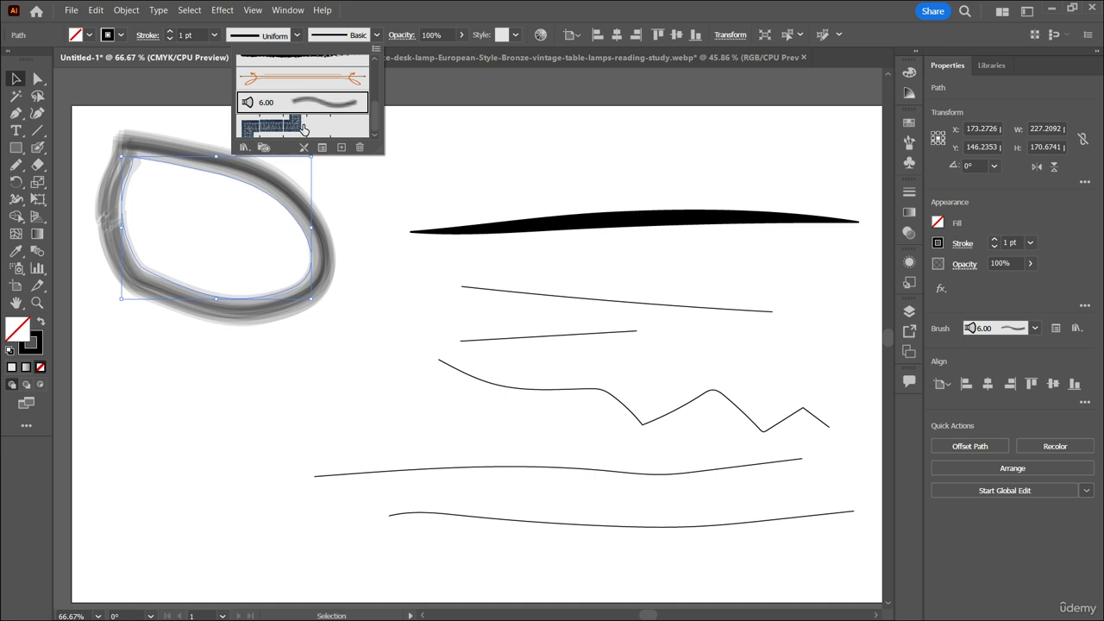
pyautogui.click(302, 128)
pyautogui.scroll(5, 339, 127)
pyautogui.click(327, 74)
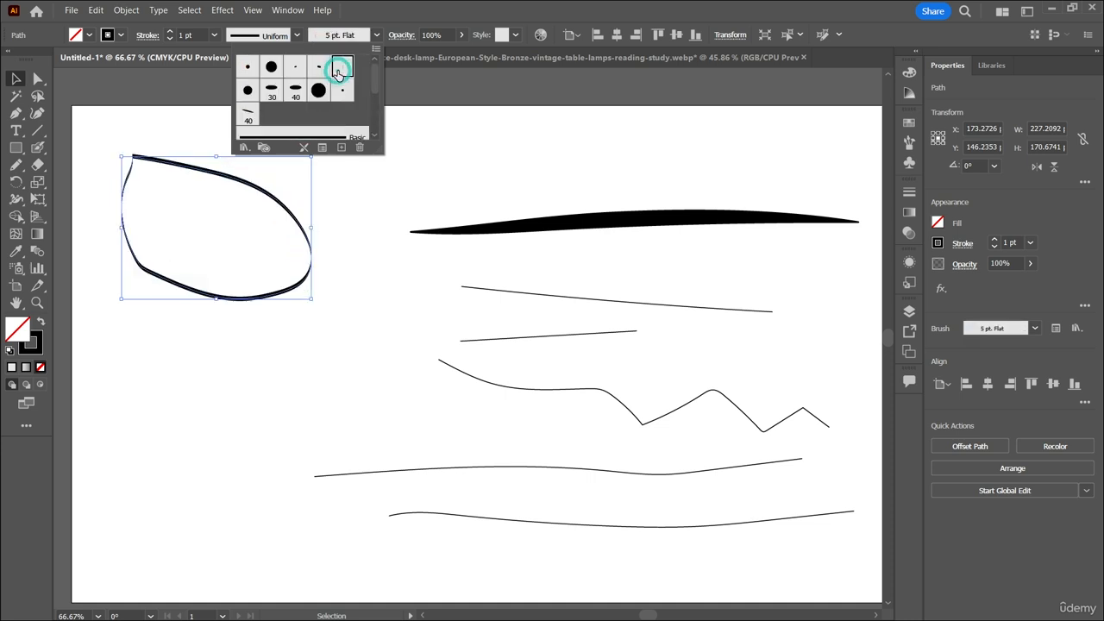
# Load the Arrows_Special brush library and try several of its arrow brushes on the leaf outline.
pyautogui.scroll(-3, 293, 104)
pyautogui.click(245, 147)
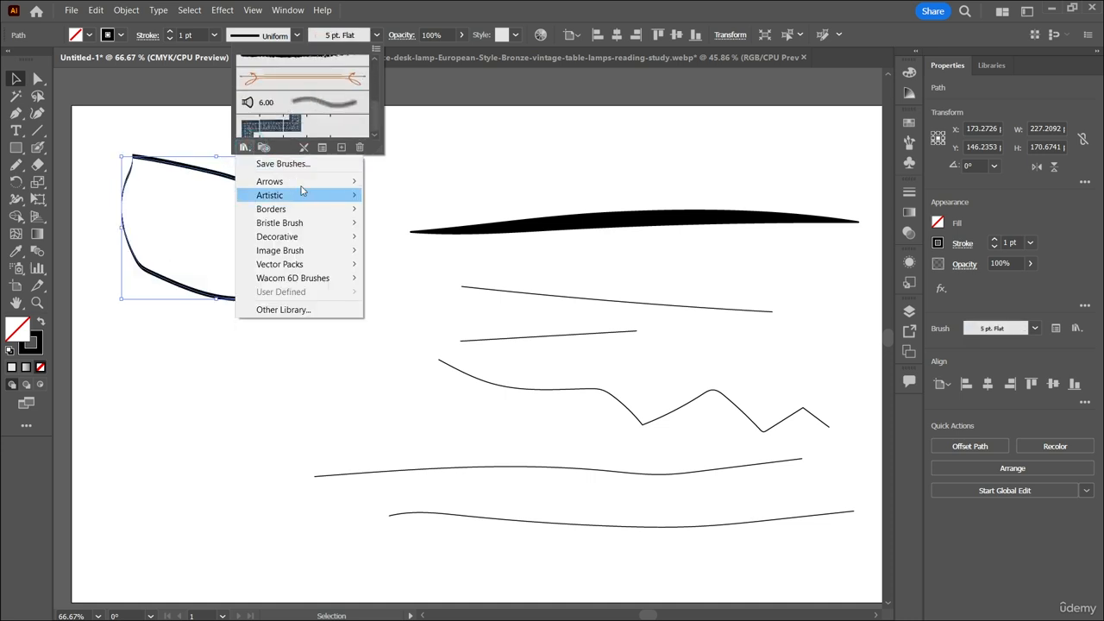
pyautogui.moveTo(301, 181)
pyautogui.click(387, 183)
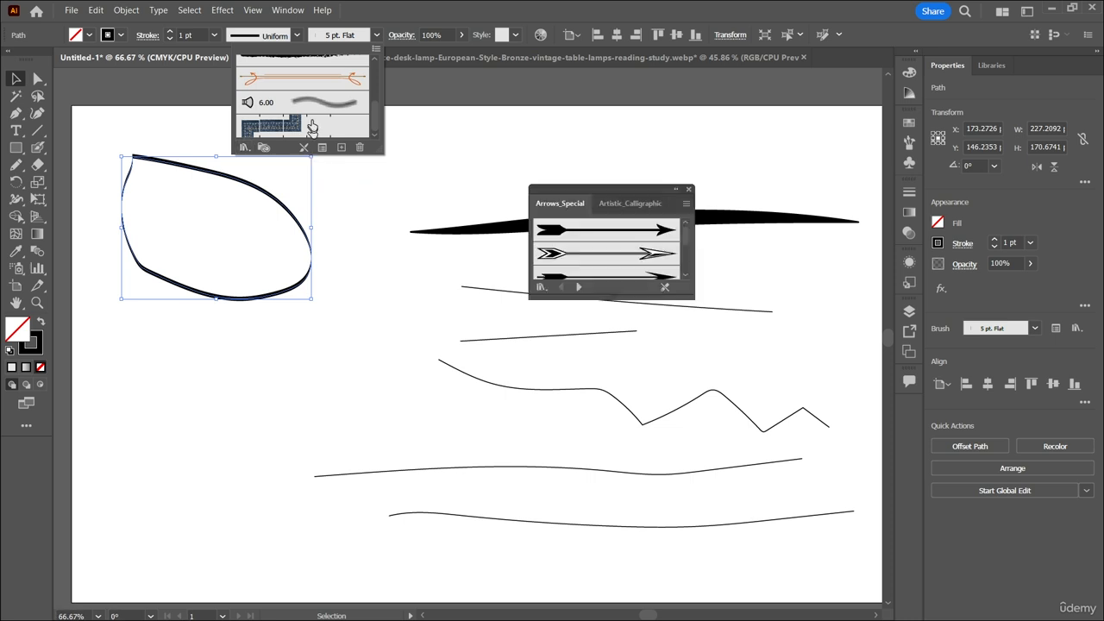
pyautogui.click(593, 229)
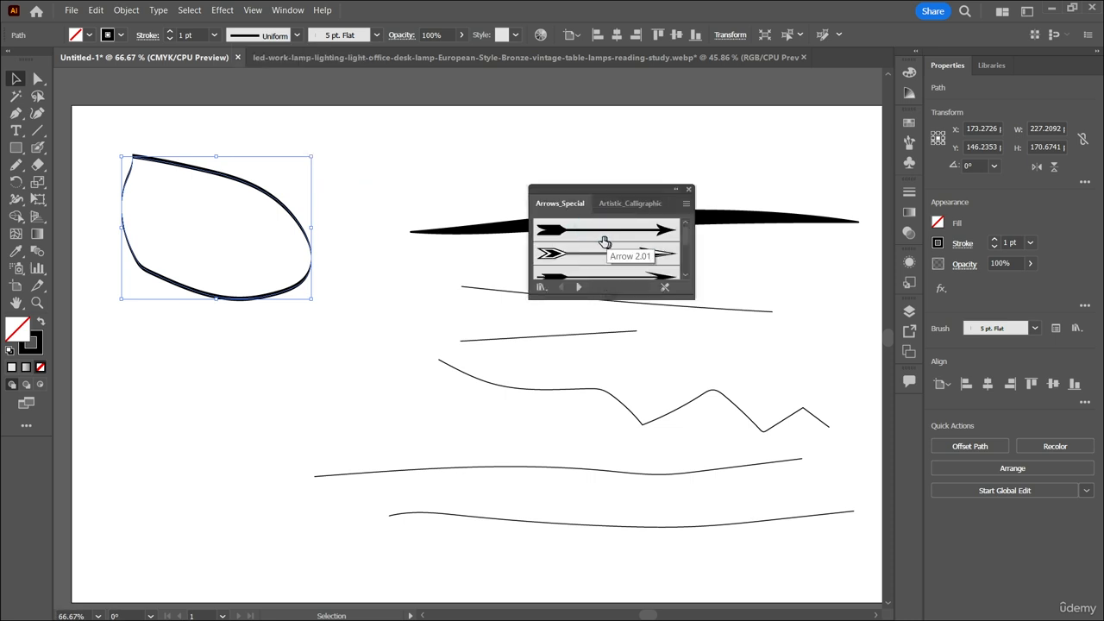
pyautogui.click(608, 253)
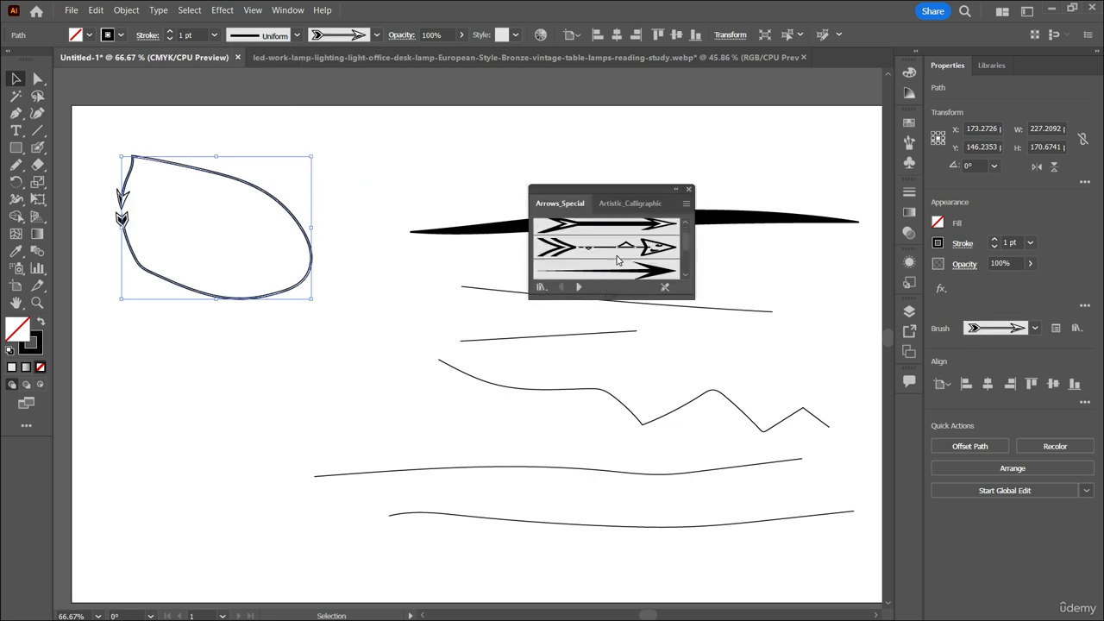
pyautogui.click(617, 251)
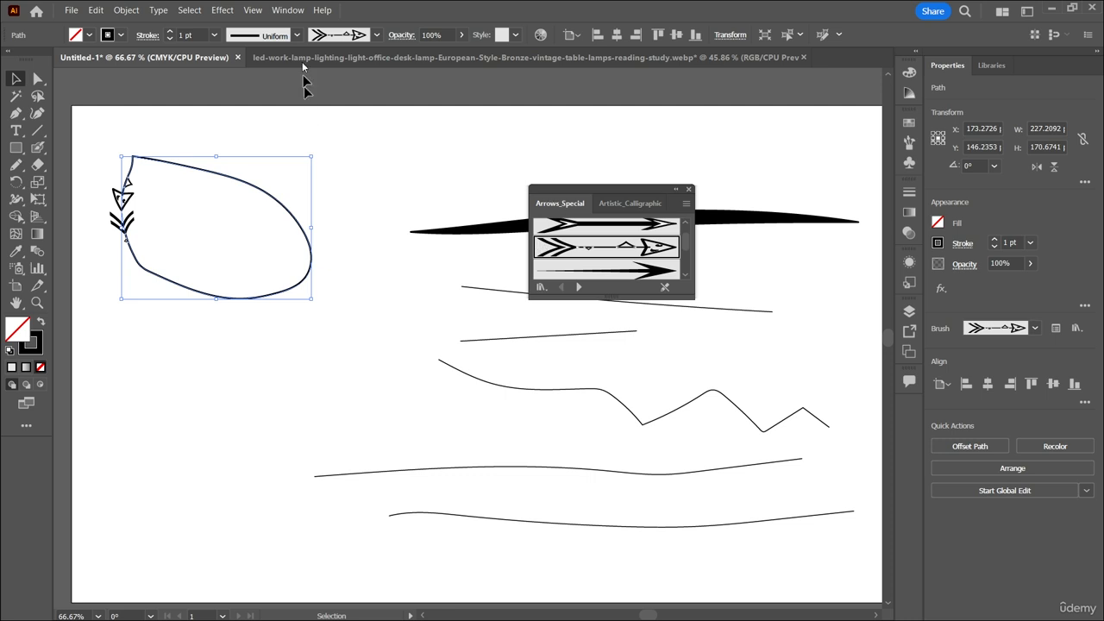
# Load the Artistic_ChalkCharcoalPencil brush library, try its thick strokes, and give the leaf outline the fifth, tapering charcoal brush.
pyautogui.click(374, 35)
pyautogui.click(245, 146)
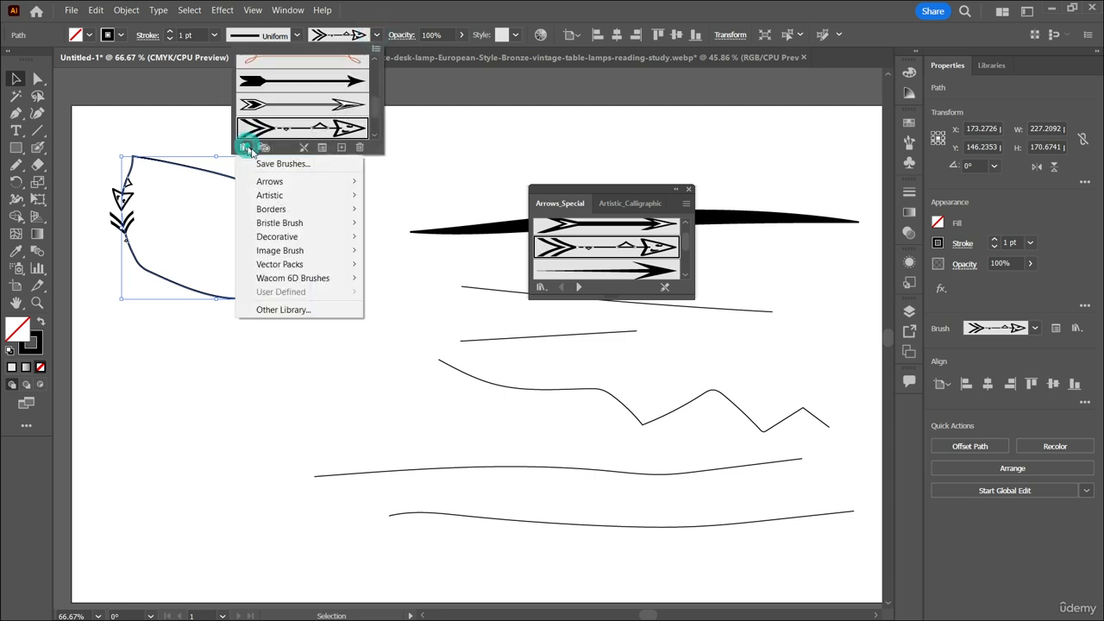
pyautogui.moveTo(292, 196)
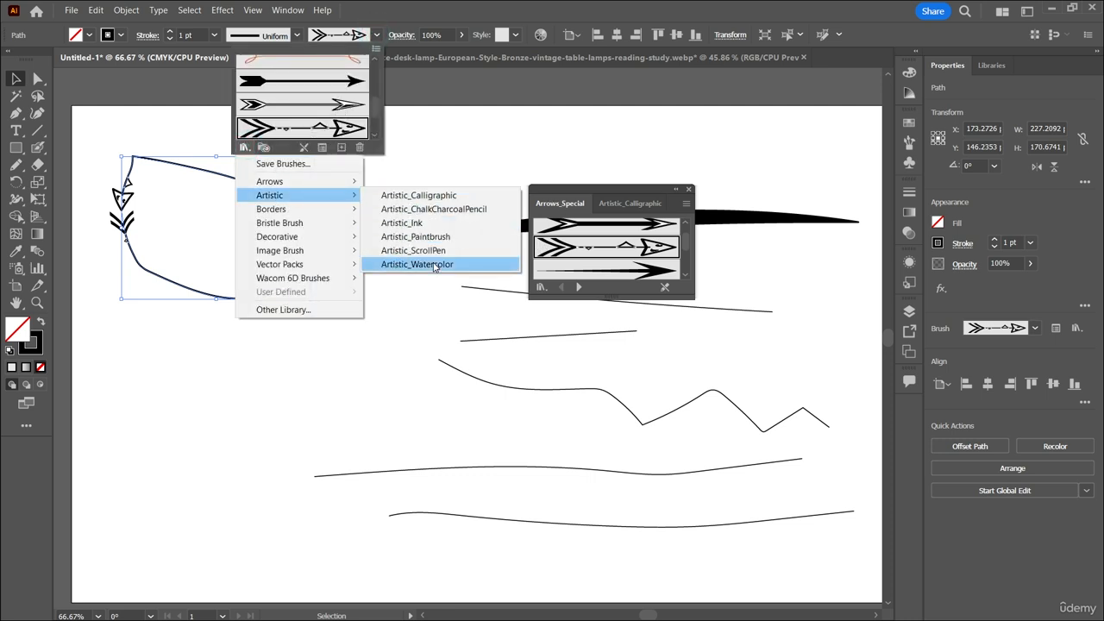
pyautogui.click(432, 209)
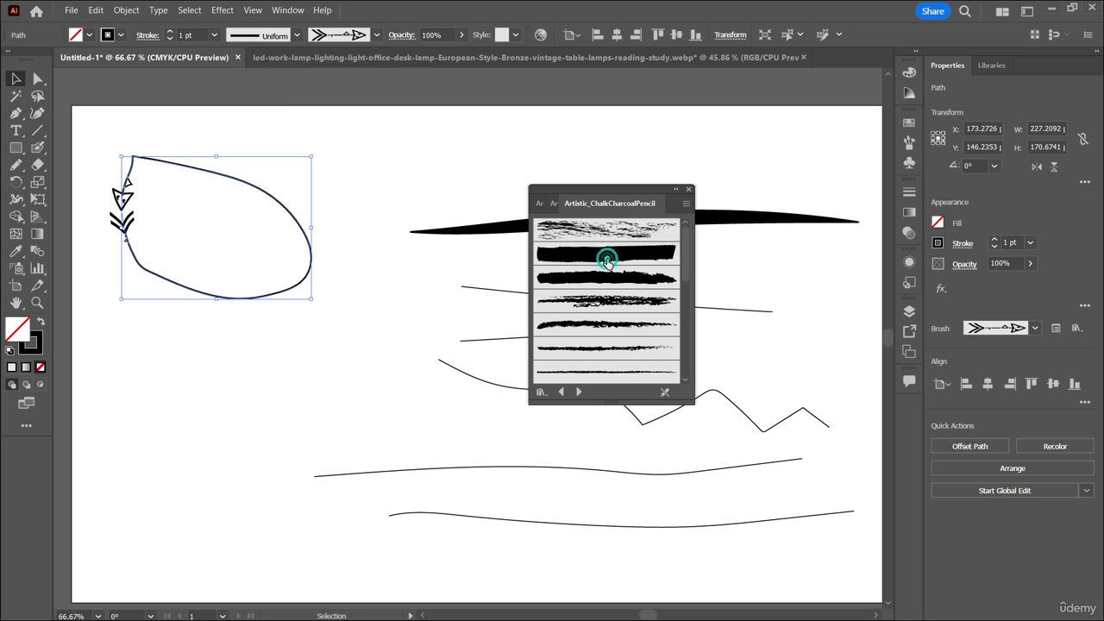
pyautogui.click(605, 253)
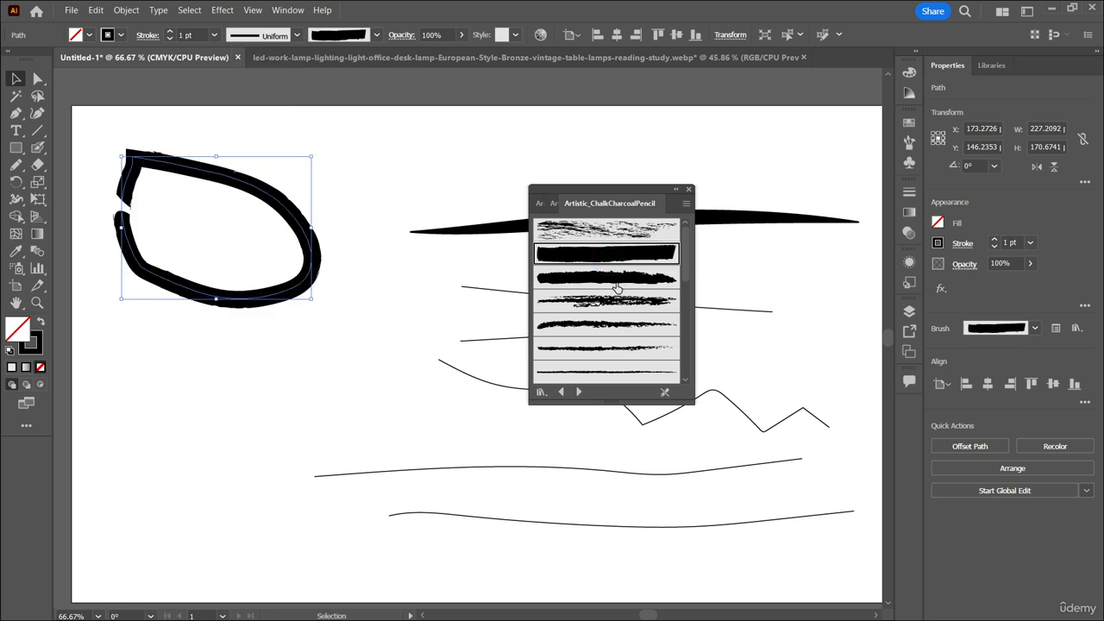
pyautogui.click(616, 281)
pyautogui.click(623, 324)
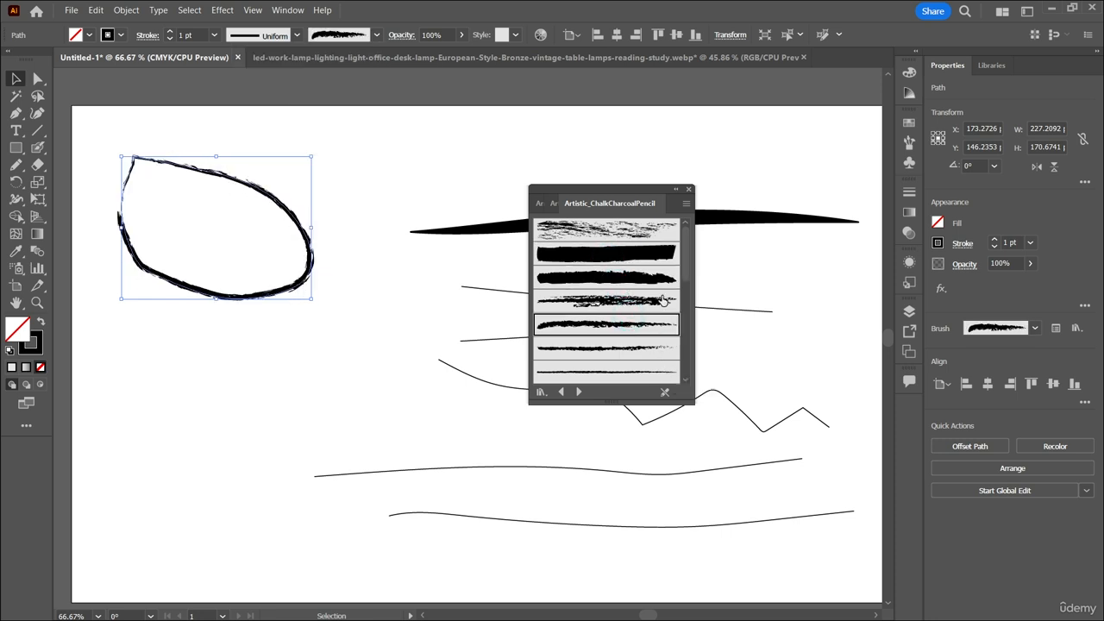
# Apply the solid block charcoal brush to the line below the thick uppermost one and set its stroke weight to 2 pt.
pyautogui.click(713, 155)
pyautogui.moveTo(643, 189); pyautogui.dragTo(492, 196)
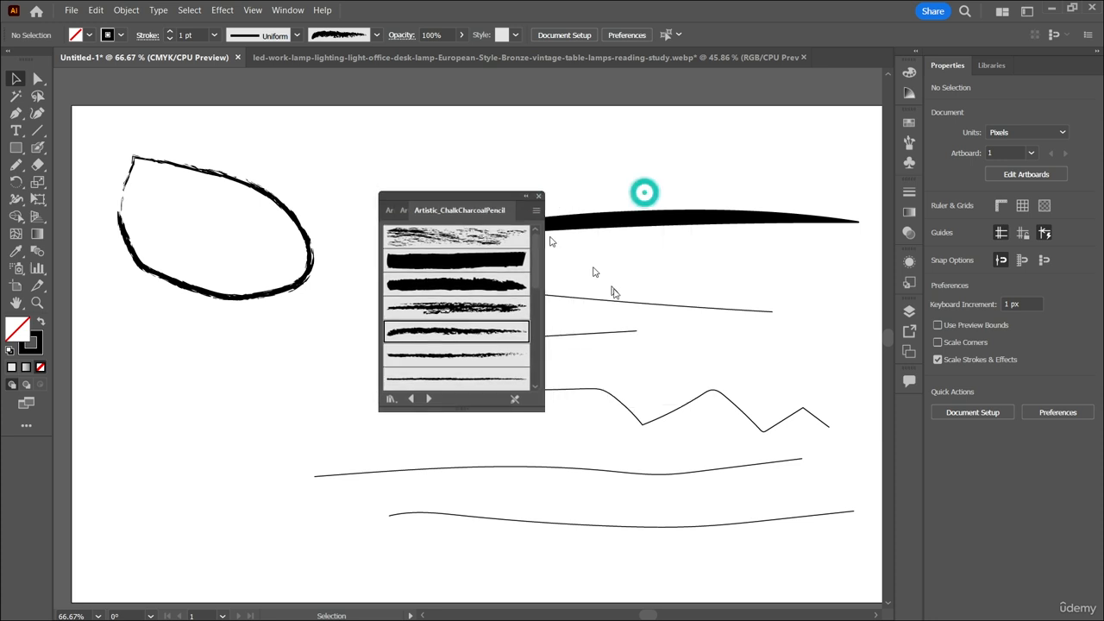
pyautogui.click(621, 296)
pyautogui.click(476, 260)
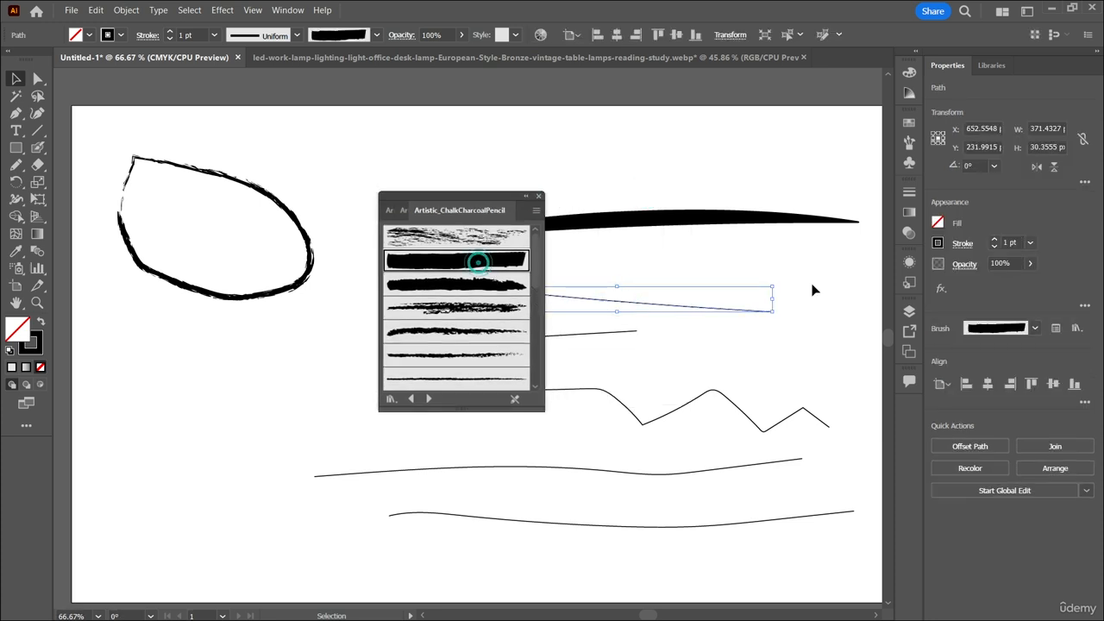
pyautogui.click(998, 329)
pyautogui.click(999, 298)
pyautogui.scroll(4, 1007, 244)
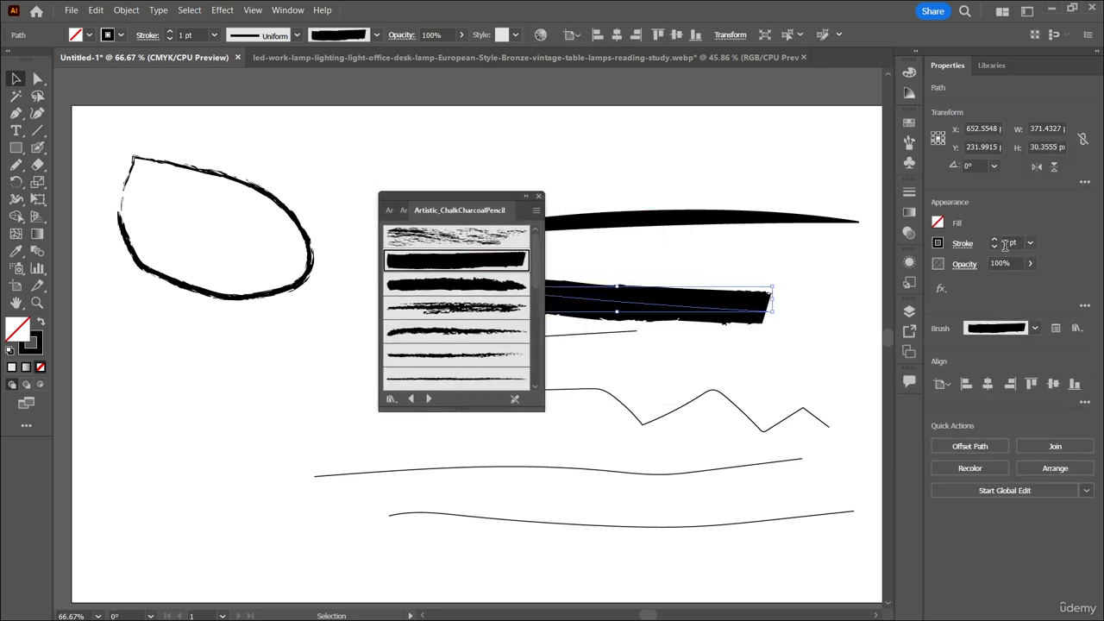
pyautogui.scroll(2, 1009, 244)
pyautogui.scroll(-5, 1009, 244)
# Try several charcoal brushes on the second line from the top, ending with the thin, broken-texture brush near the library's end.
pyautogui.click(461, 286)
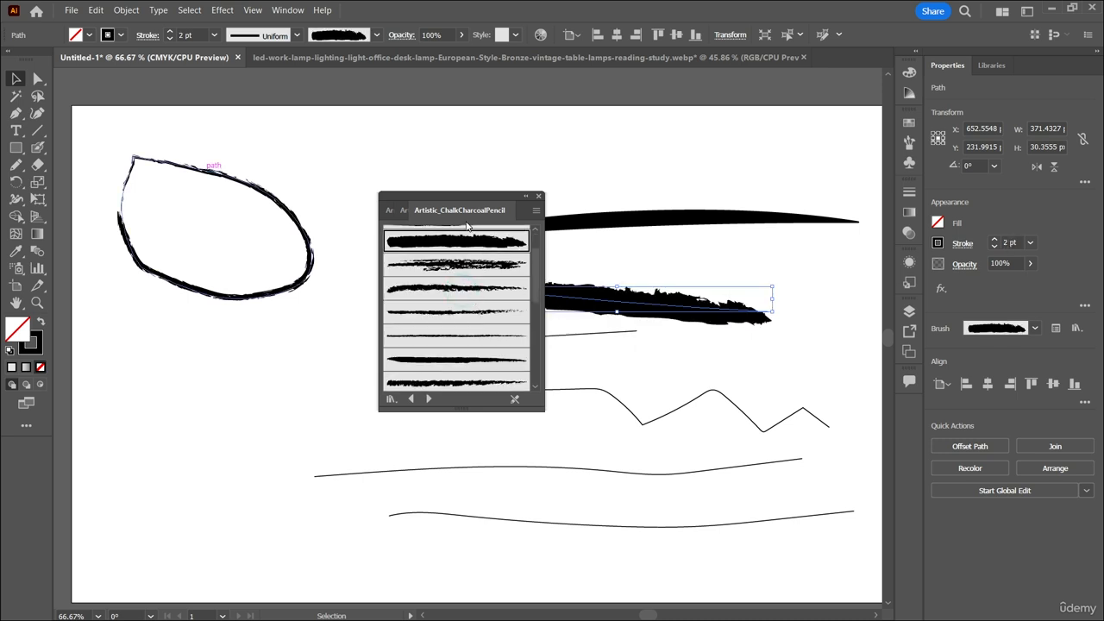
pyautogui.moveTo(477, 201); pyautogui.dragTo(250, 205)
pyautogui.click(247, 350)
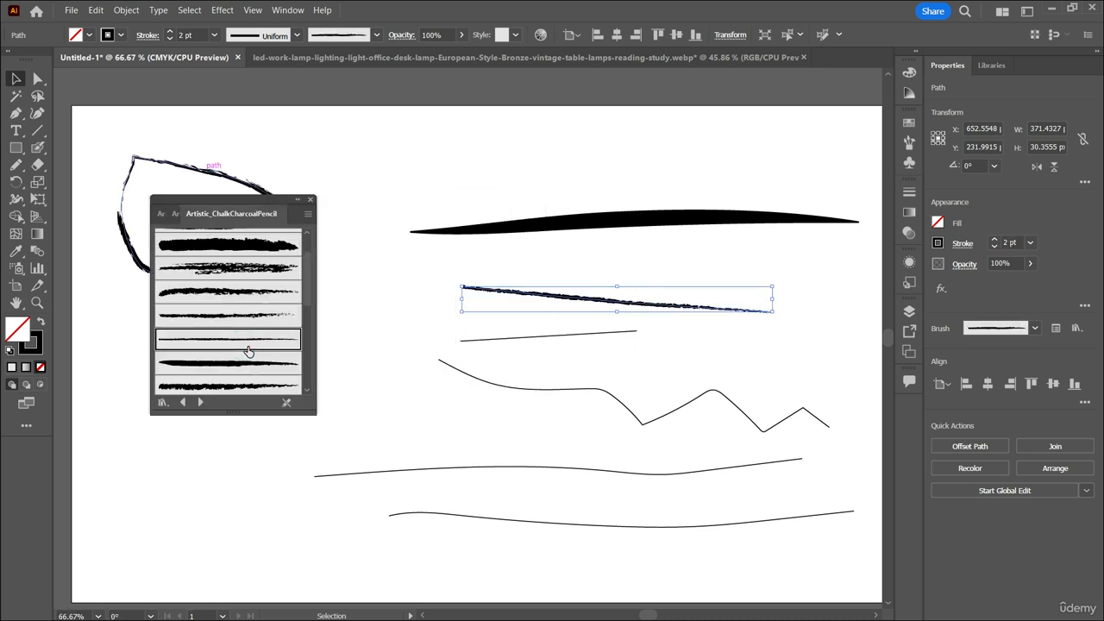
pyautogui.click(260, 368)
pyautogui.scroll(-3, 262, 365)
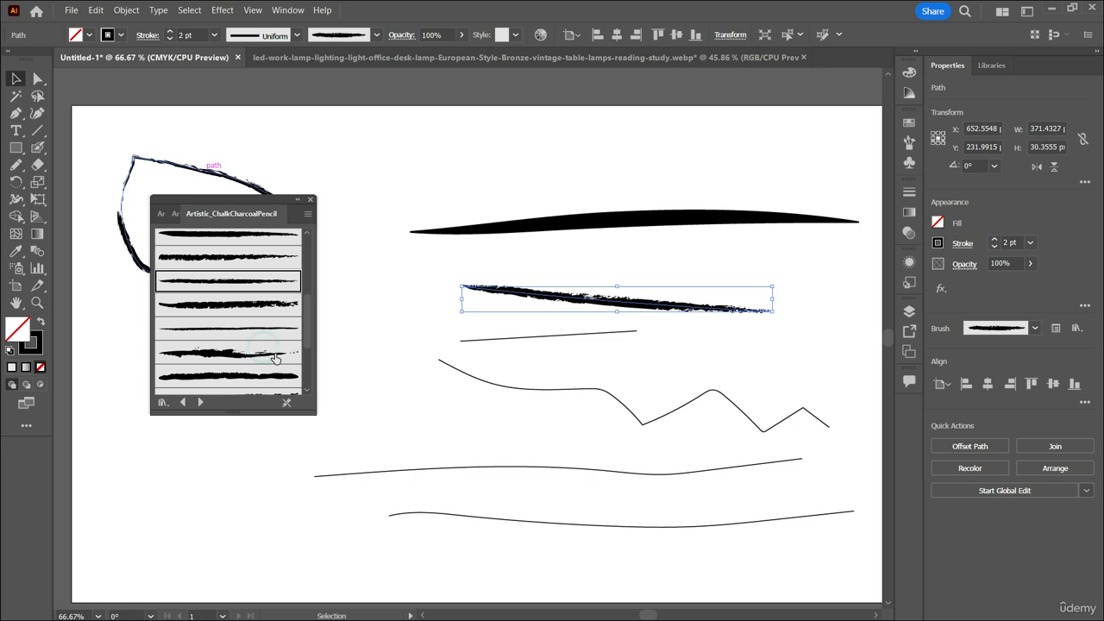
pyautogui.click(275, 355)
pyautogui.scroll(-2, 274, 354)
pyautogui.click(276, 360)
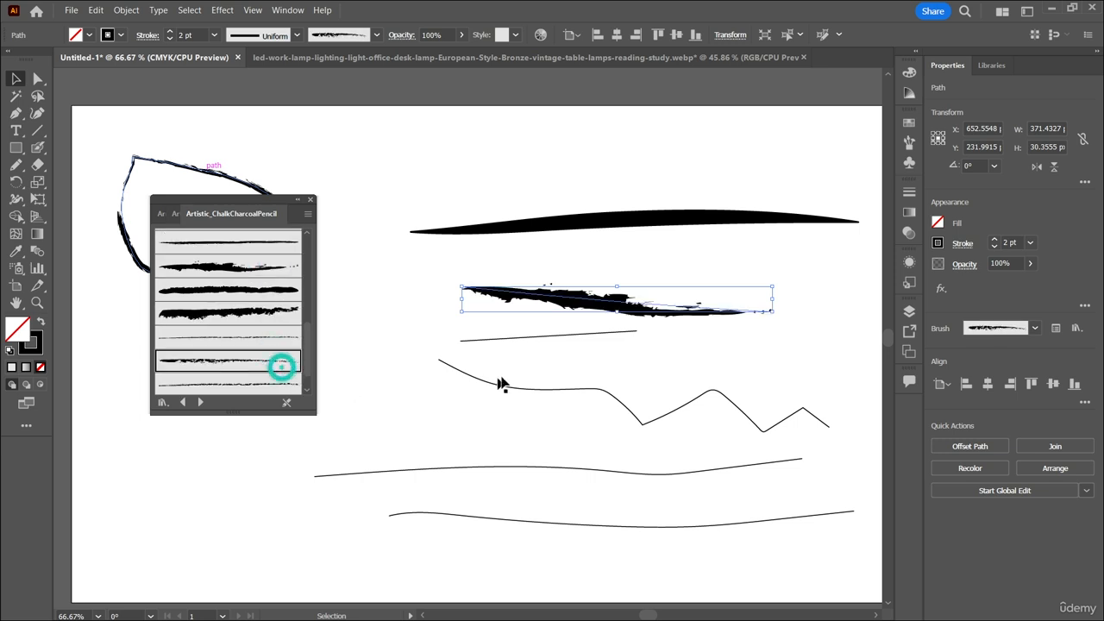
# Try several charcoal brushes on the zigzag line, keep the library's last, thinnest brush, and set the stroke weight to 21 pt.
pyautogui.click(570, 396)
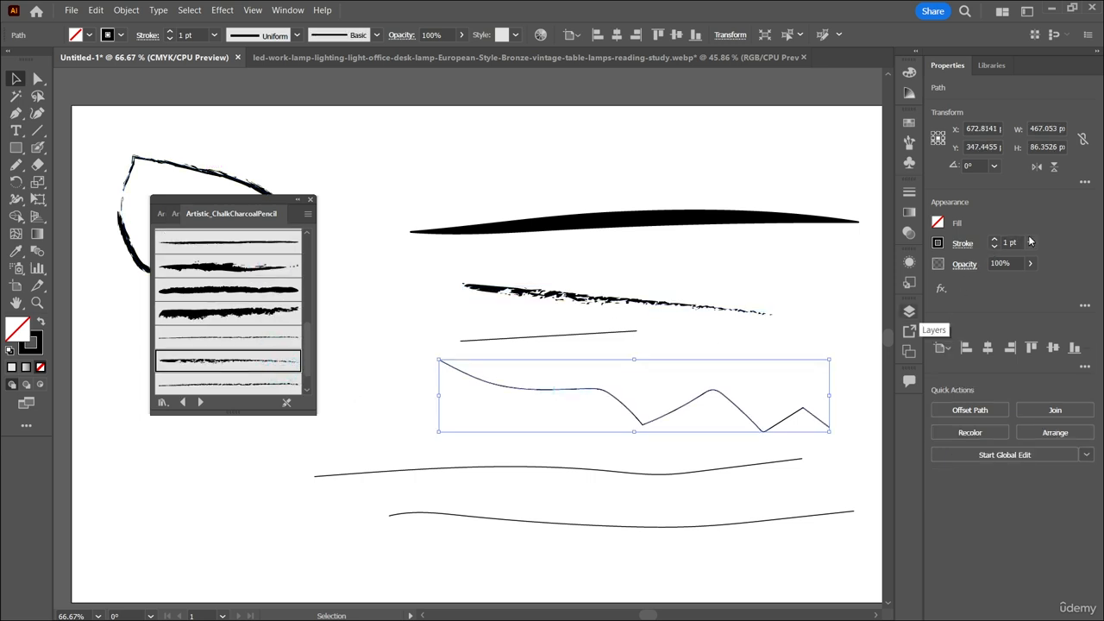
pyautogui.click(207, 291)
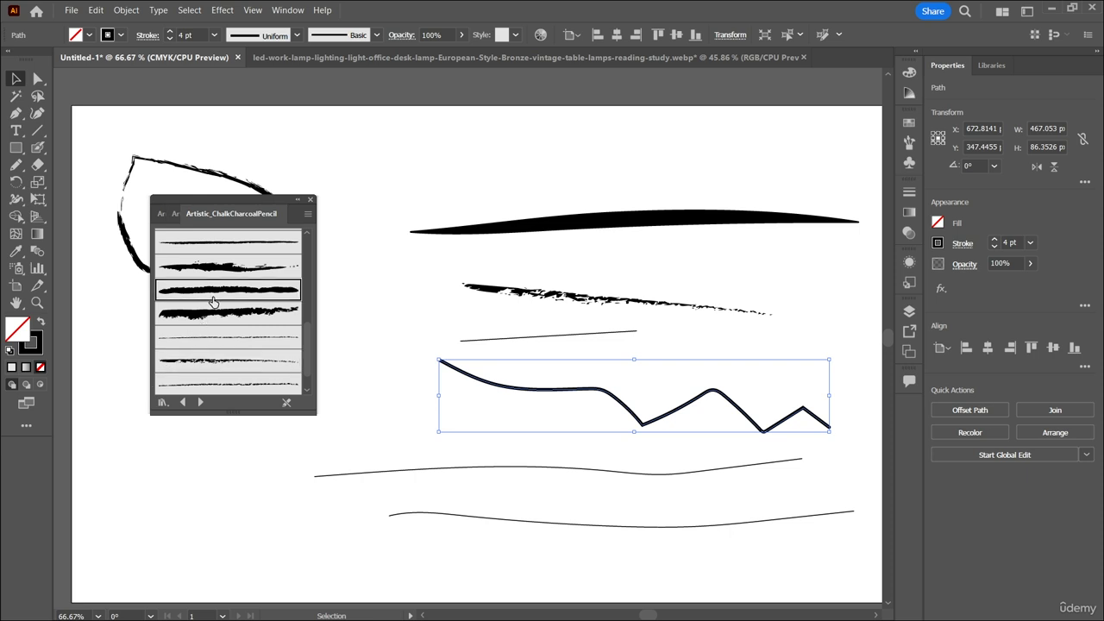
pyautogui.scroll(-1, 265, 354)
pyautogui.click(267, 357)
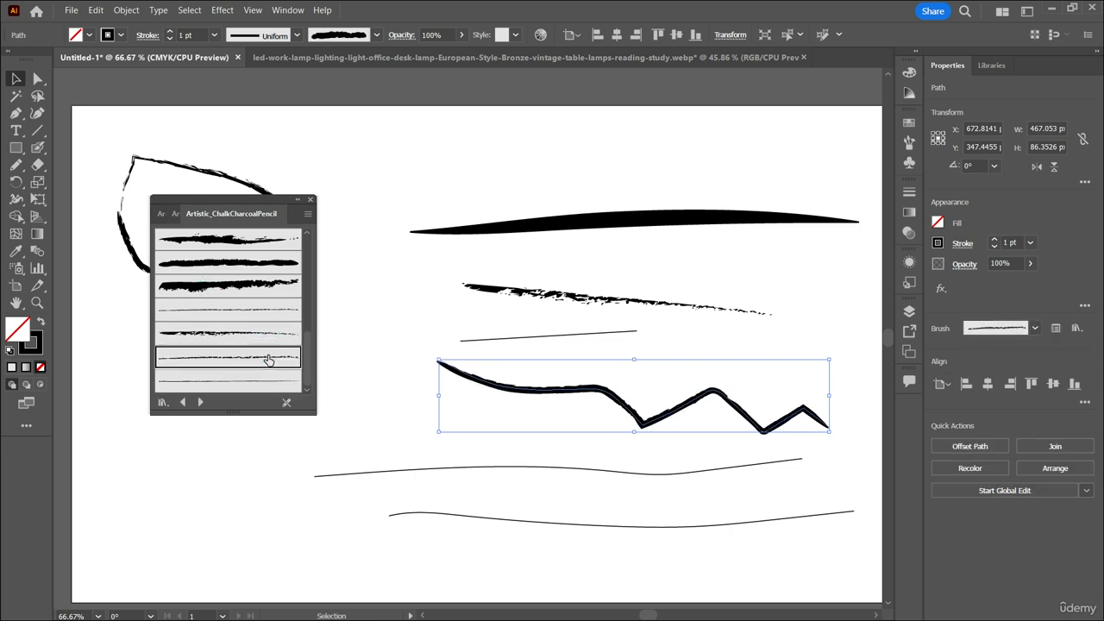
pyautogui.click(267, 382)
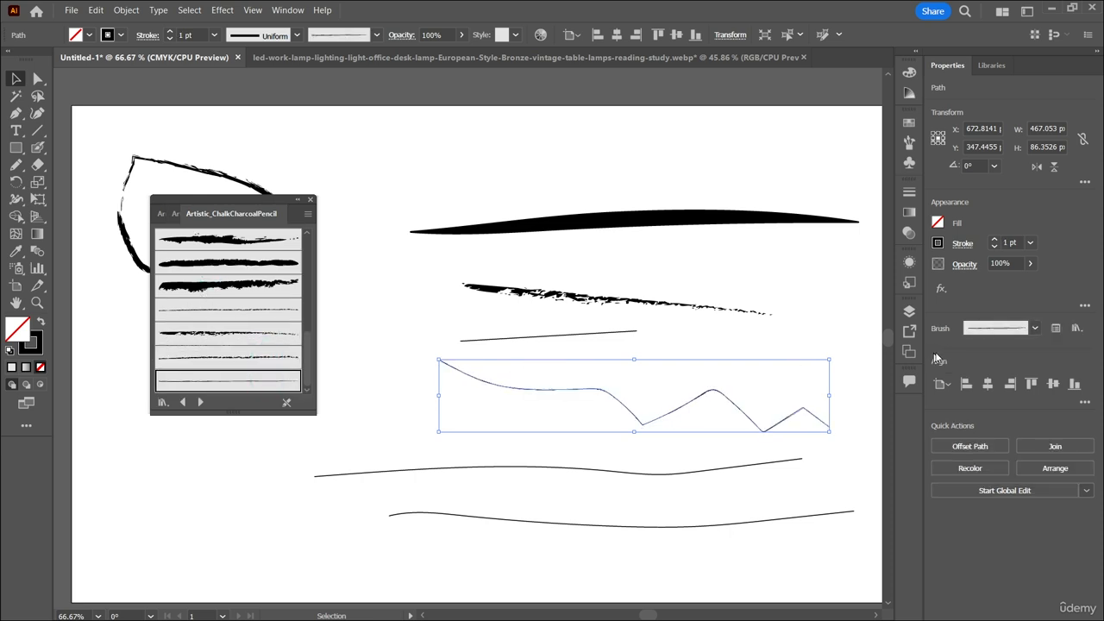
pyautogui.scroll(10, 1012, 243)
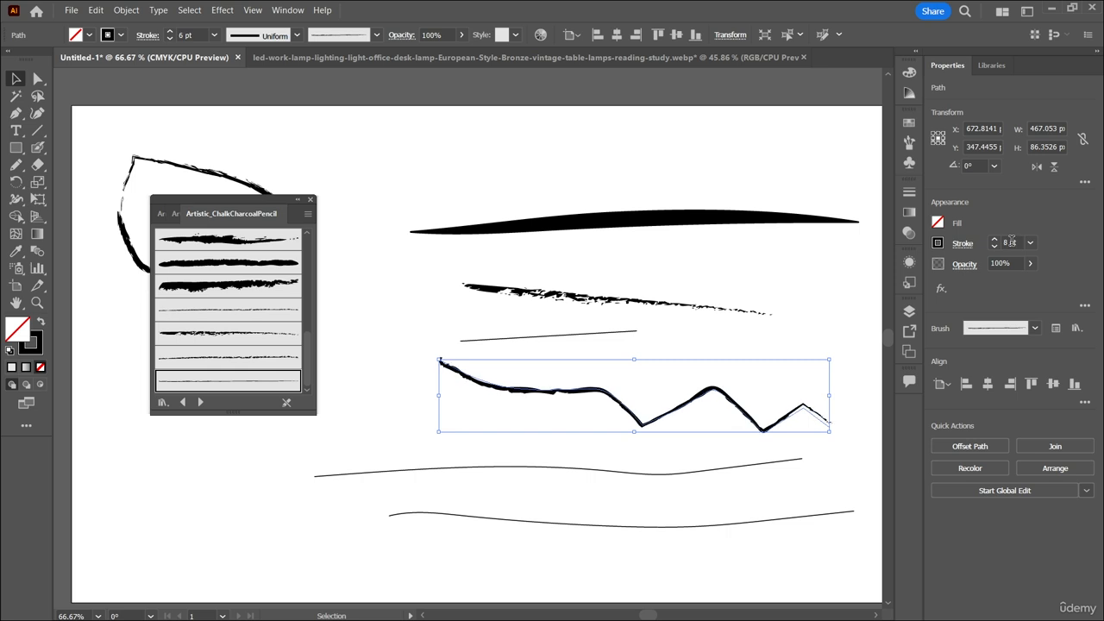
pyautogui.click(595, 325)
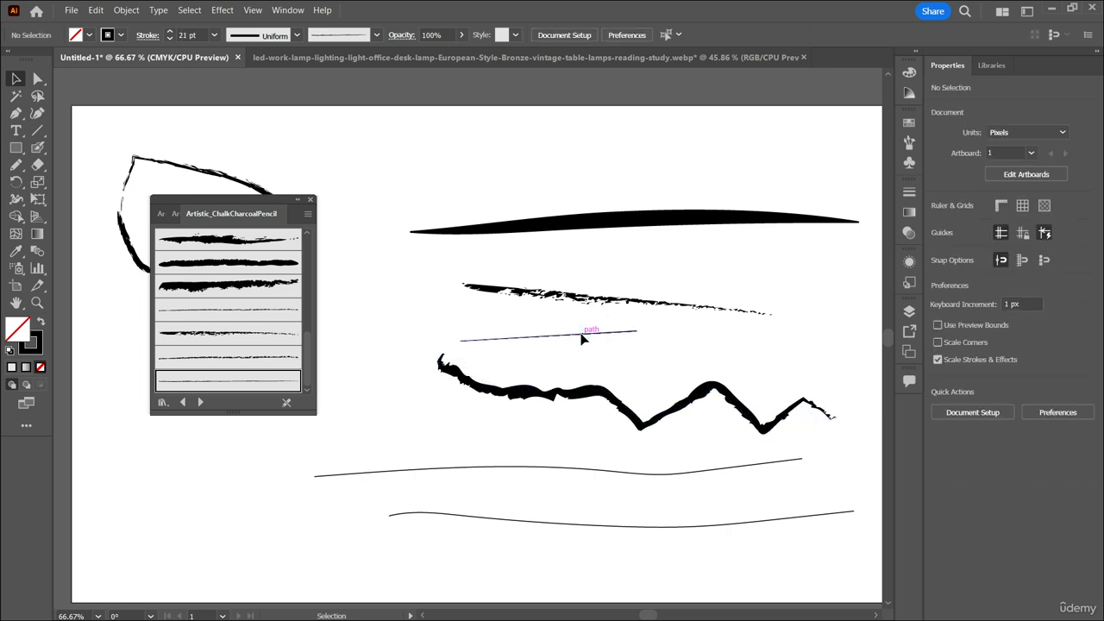
# Apply the wide, scribbled charcoal brush to the short straight line above the zigzag.
pyautogui.click(581, 333)
pyautogui.scroll(4, 210, 340)
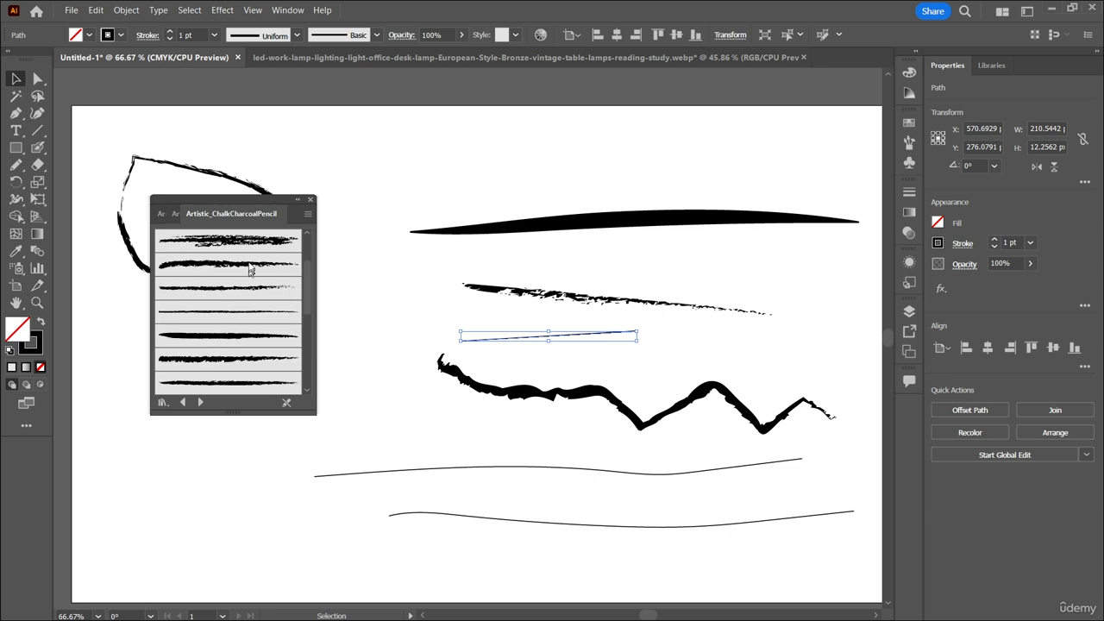
pyautogui.click(250, 241)
pyautogui.click(815, 333)
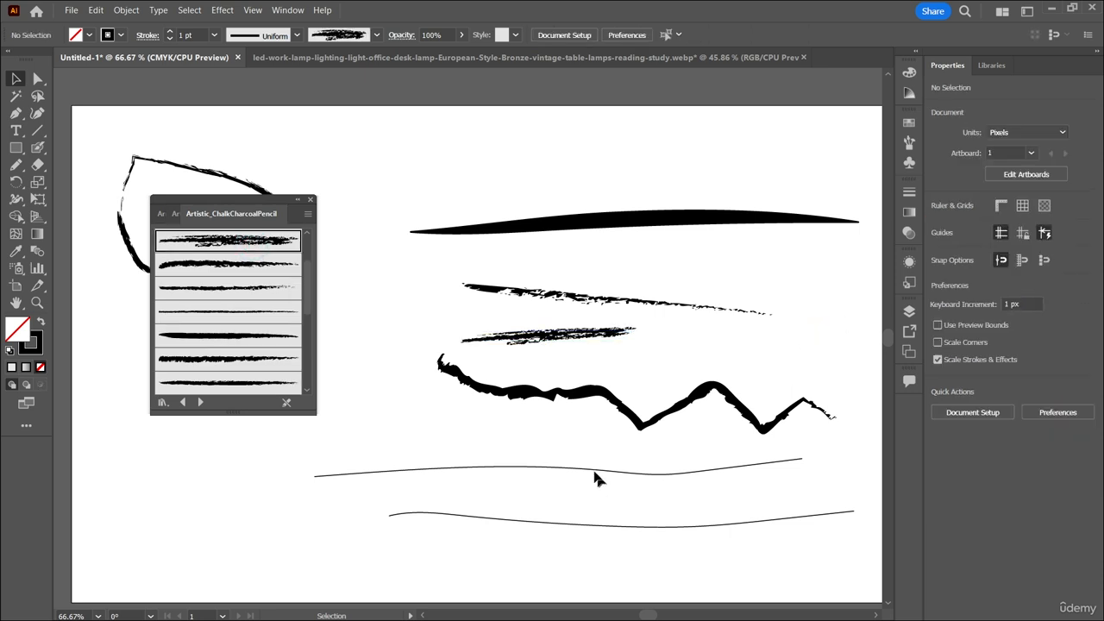
# Apply the tapering Charcoal brush to the long wavy line below the zigzag and move the brush library clear of the shapes.
pyautogui.click(594, 468)
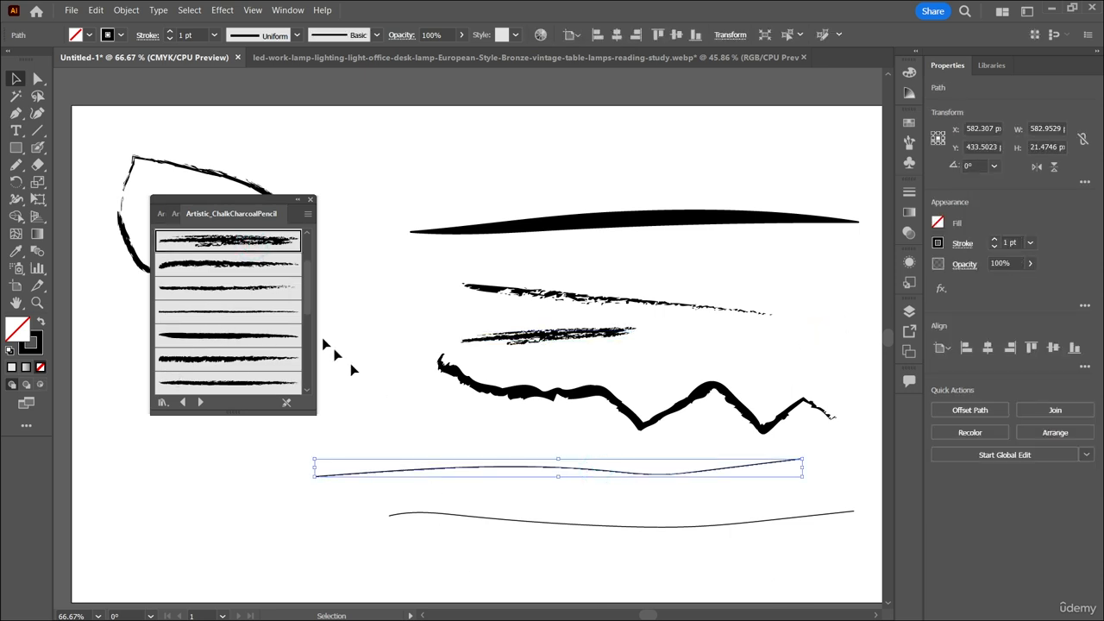
pyautogui.click(271, 261)
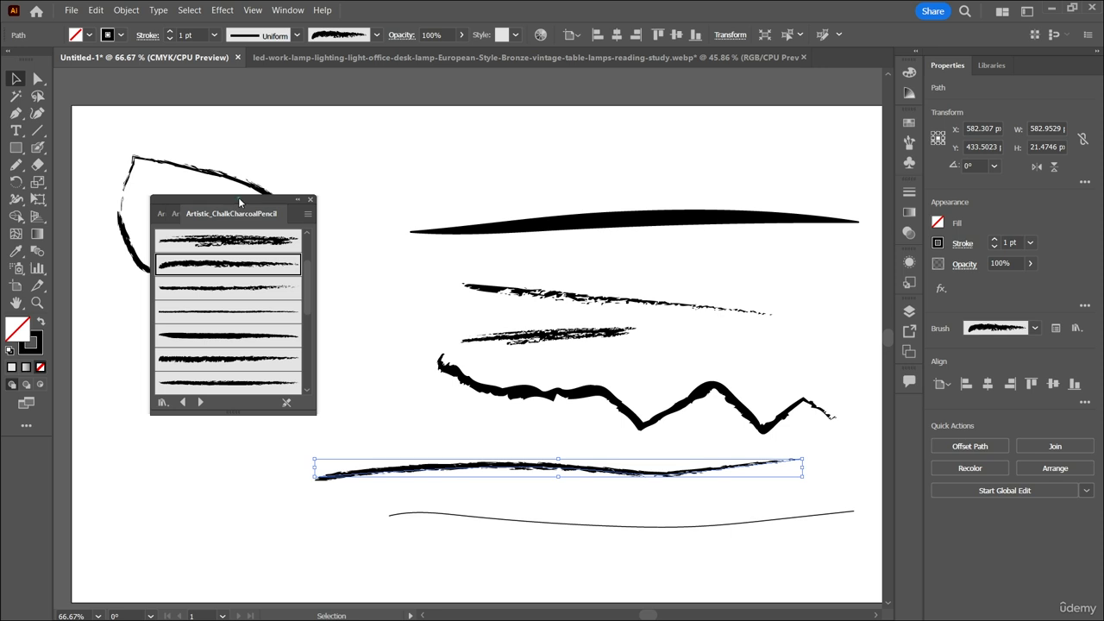
pyautogui.moveTo(232, 210); pyautogui.dragTo(754, 180)
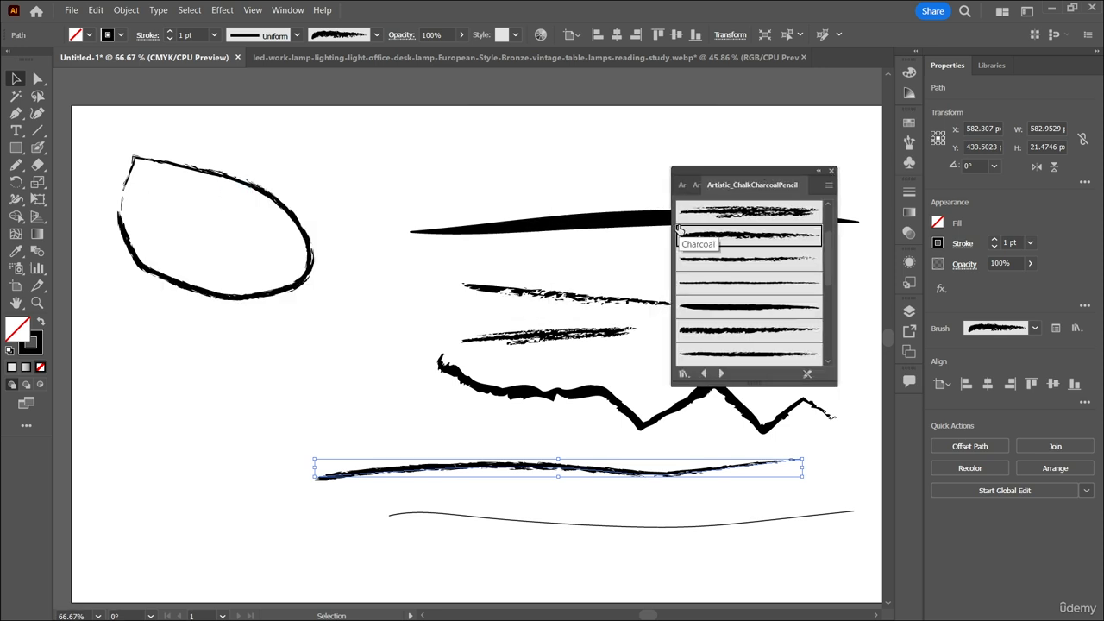
pyautogui.click(718, 163)
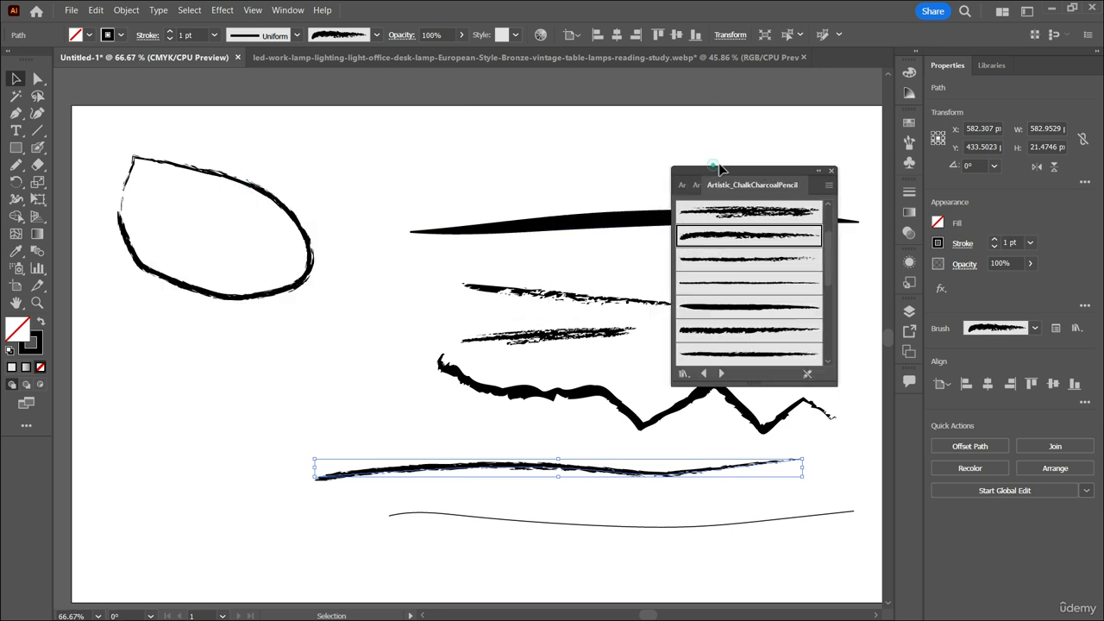
pyautogui.moveTo(715, 169); pyautogui.dragTo(828, 173)
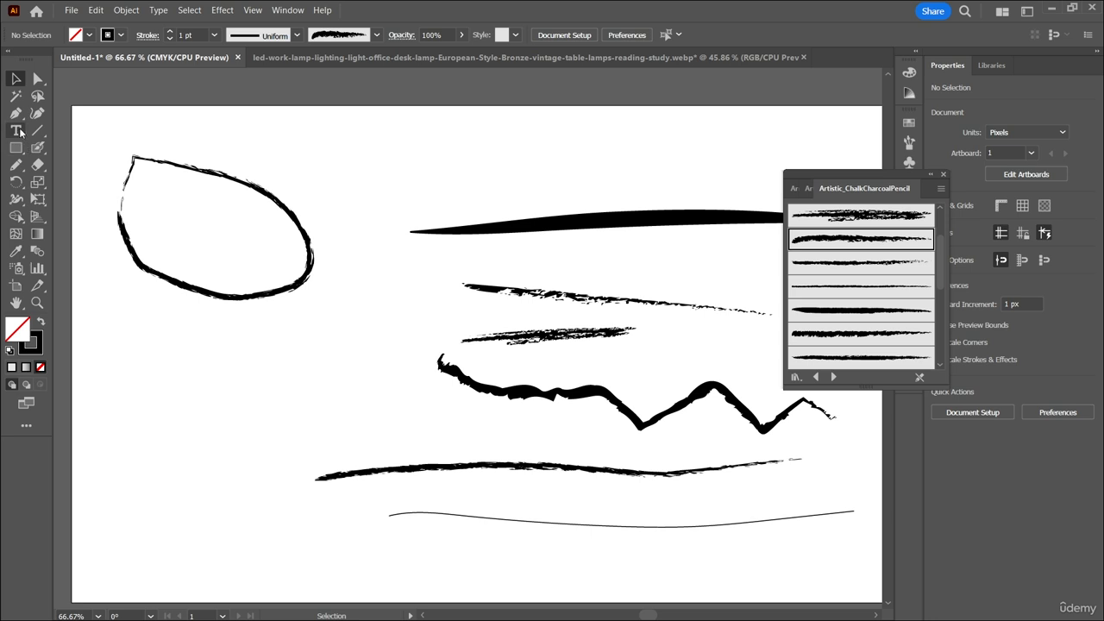
# With the Pencil tool, draw a closed slanted loop about 107 by 68 px and a teardrop about 89 by 149 px below the leaf outline.
pyautogui.click(15, 164)
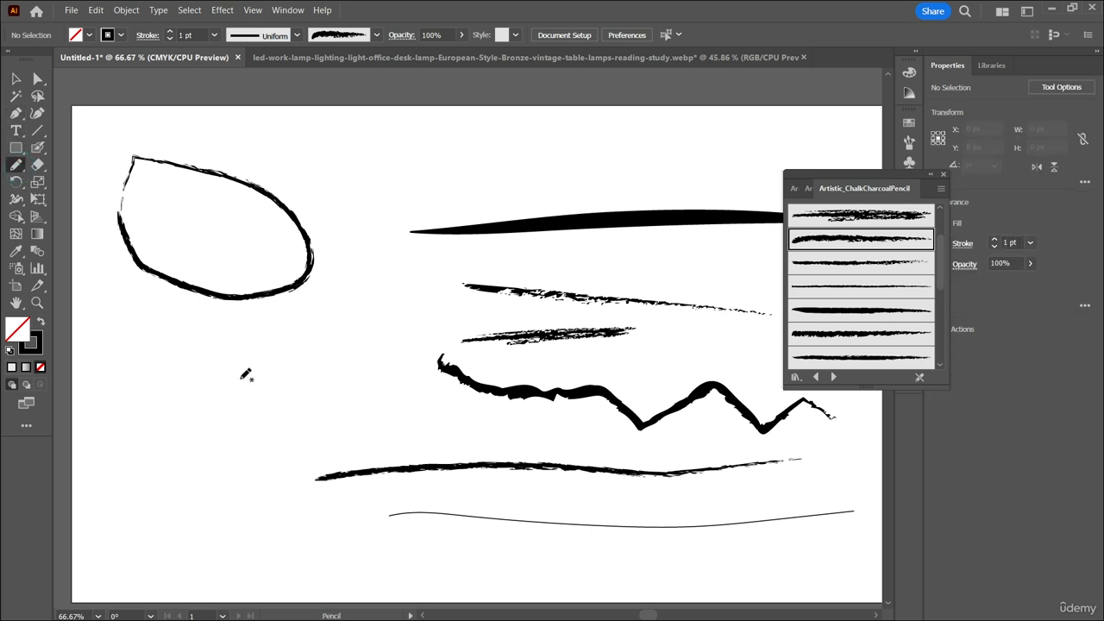
pyautogui.moveTo(240, 378)
pyautogui.mouseDown()
pyautogui.moveTo(184, 390)
pyautogui.moveTo(139, 423)
pyautogui.moveTo(143, 434)
pyautogui.moveTo(201, 416)
pyautogui.moveTo(233, 379)
pyautogui.mouseUp()
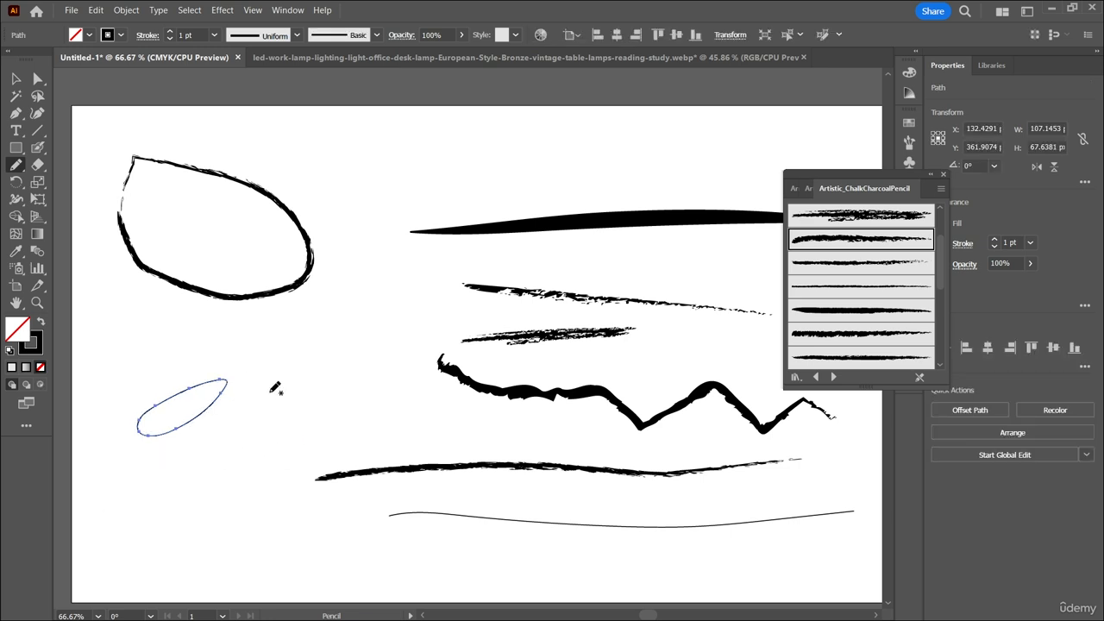
pyautogui.moveTo(275, 371)
pyautogui.mouseDown()
pyautogui.moveTo(229, 473)
pyautogui.moveTo(276, 492)
pyautogui.moveTo(292, 399)
pyautogui.moveTo(276, 369)
pyautogui.mouseUp()
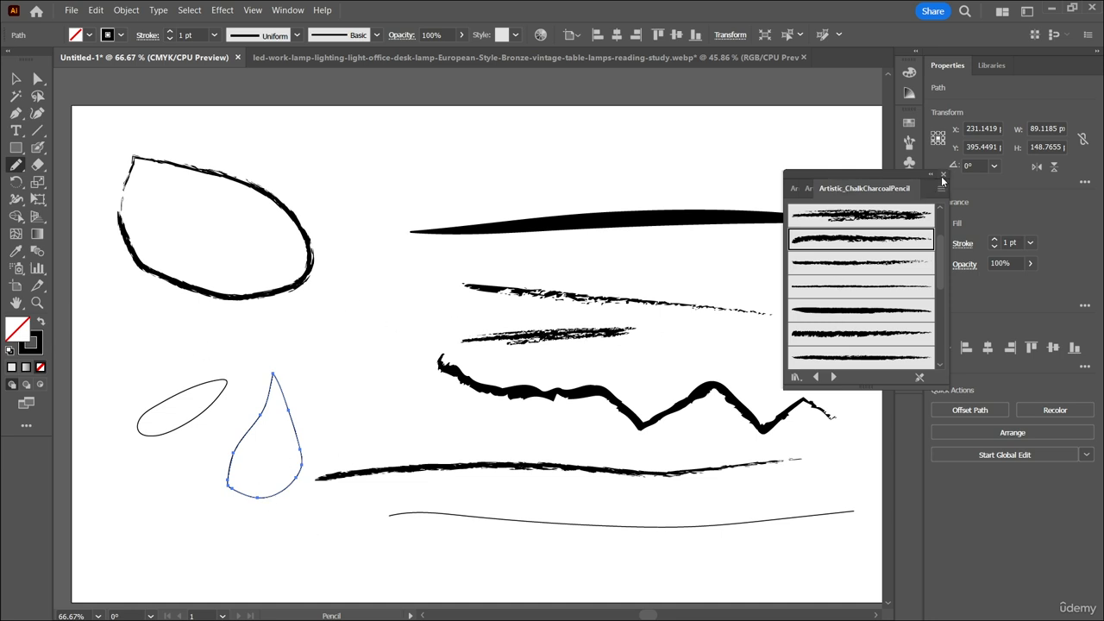
# Close the brush library and fill the teardrop with light blue from the colour spectrum.
pyautogui.click(942, 176)
pyautogui.click(938, 223)
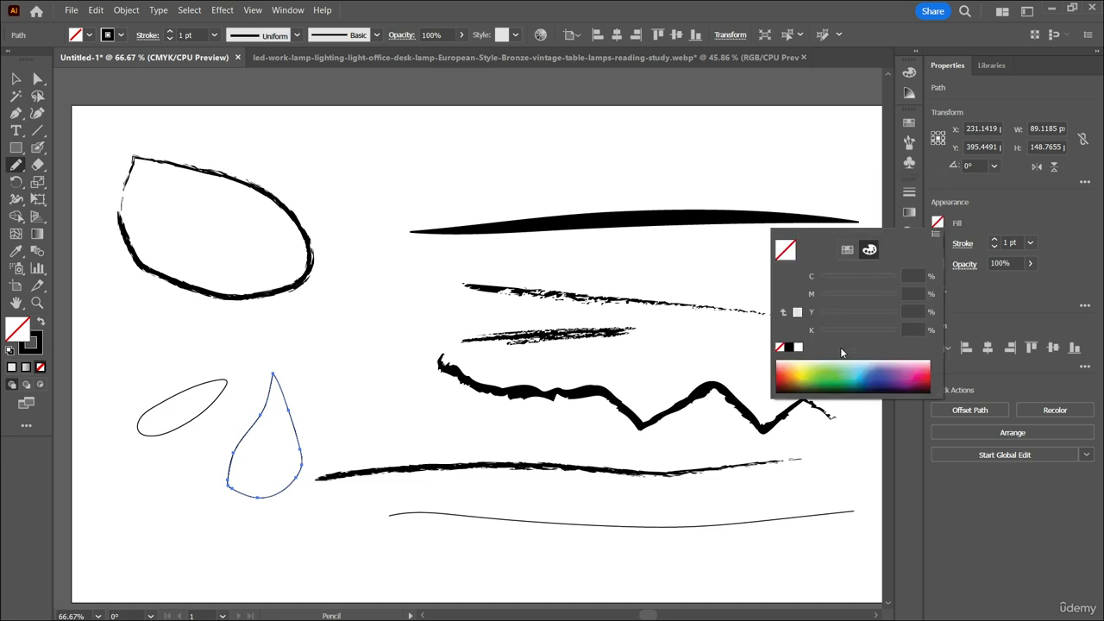
pyautogui.click(862, 364)
pyautogui.click(877, 386)
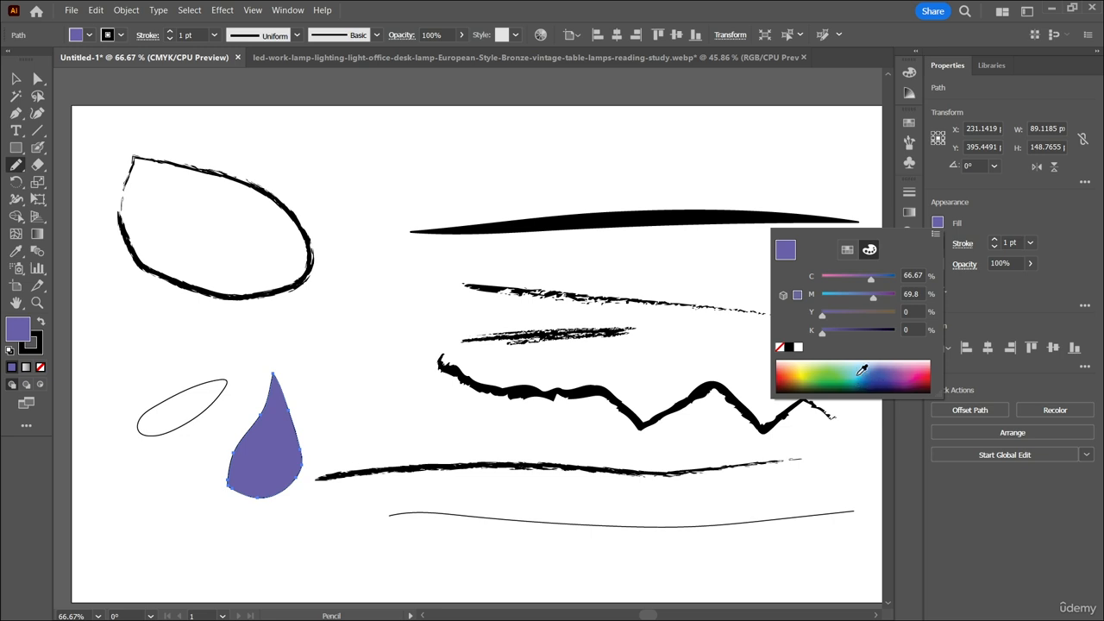
pyautogui.click(859, 372)
pyautogui.click(717, 175)
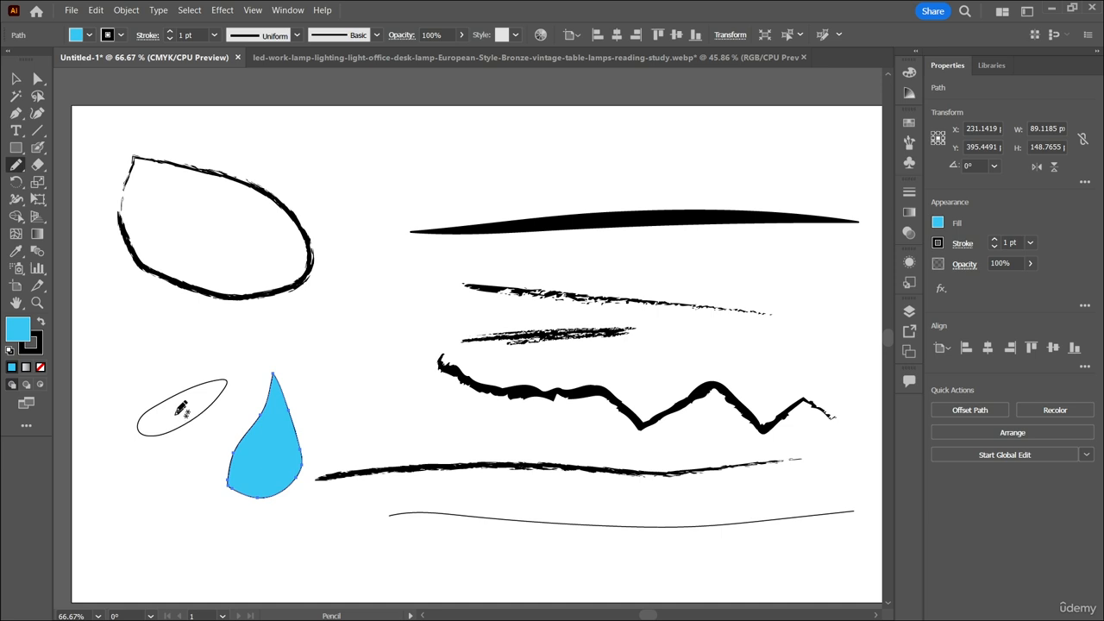
# Draw a freehand rectangular shape about 174 by 61 px above the lines and fill it with yellow-orange.
pyautogui.moveTo(361, 147)
pyautogui.mouseDown()
pyautogui.moveTo(353, 183)
pyautogui.moveTo(479, 189)
pyautogui.moveTo(471, 139)
pyautogui.moveTo(332, 142)
pyautogui.mouseUp()
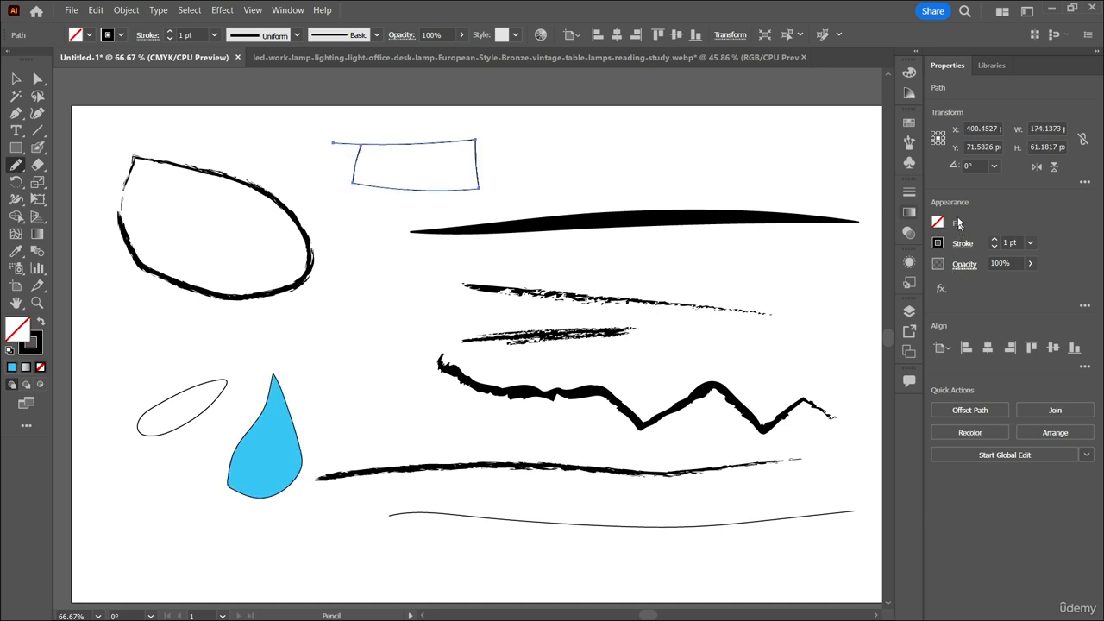
pyautogui.click(938, 223)
pyautogui.moveTo(797, 362); pyautogui.dragTo(795, 371)
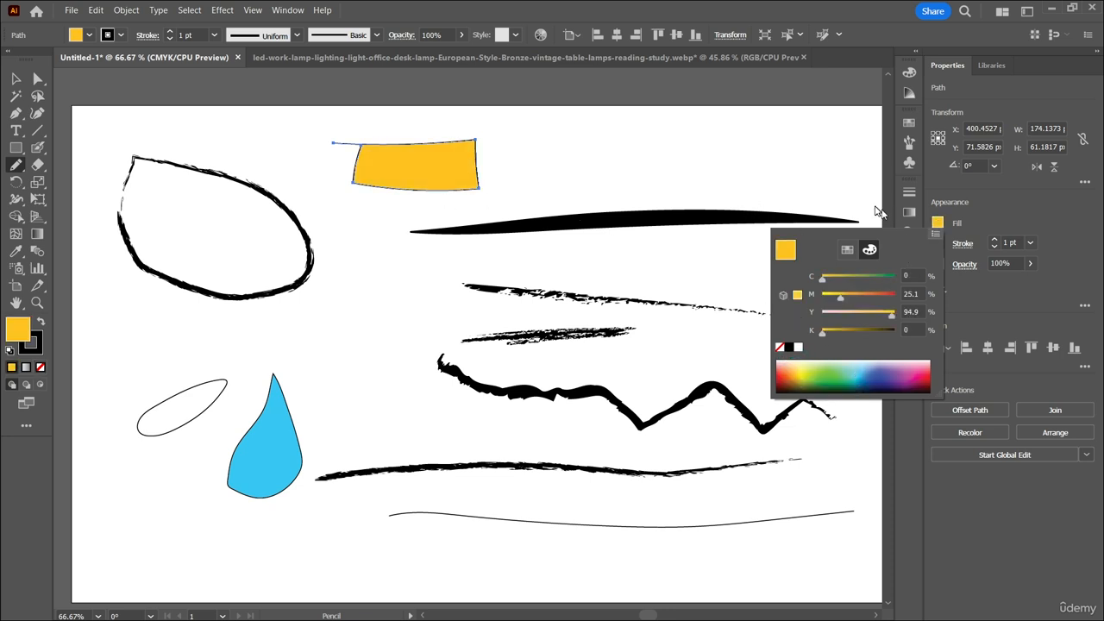
pyautogui.click(778, 216)
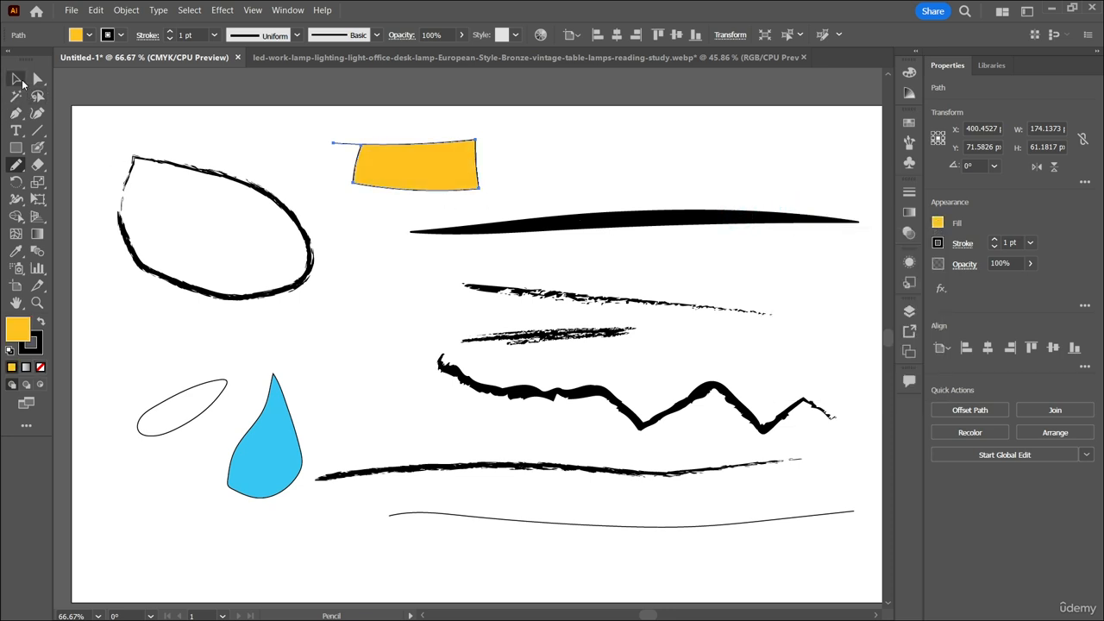
# Select the thick tapered line and give it a pale blue fill.
pyautogui.click(19, 81)
pyautogui.click(660, 217)
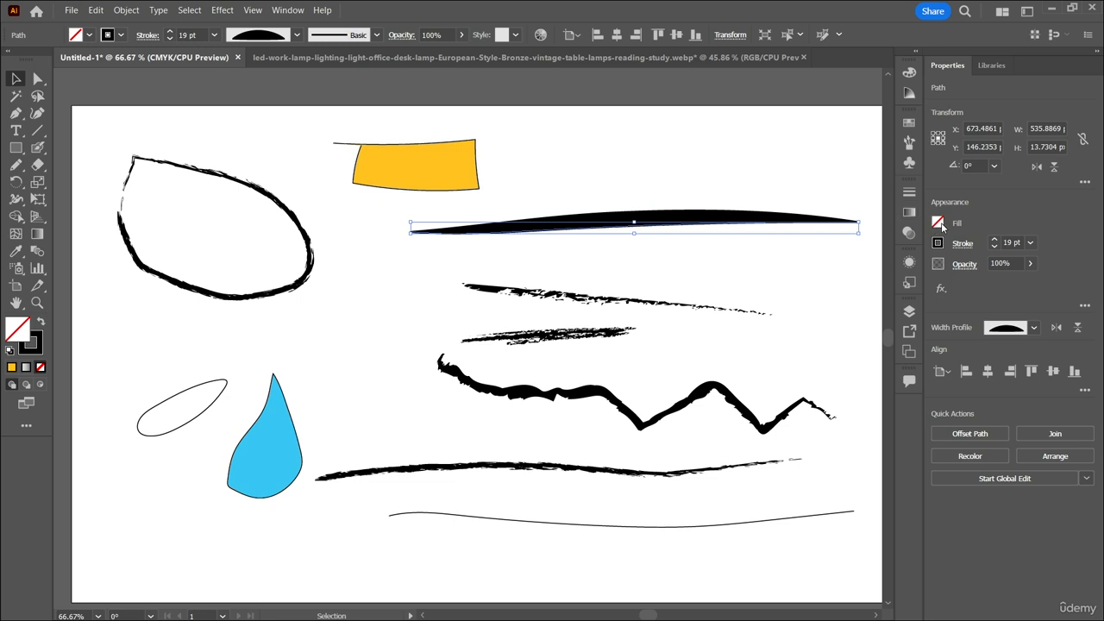
pyautogui.click(938, 224)
pyautogui.click(855, 364)
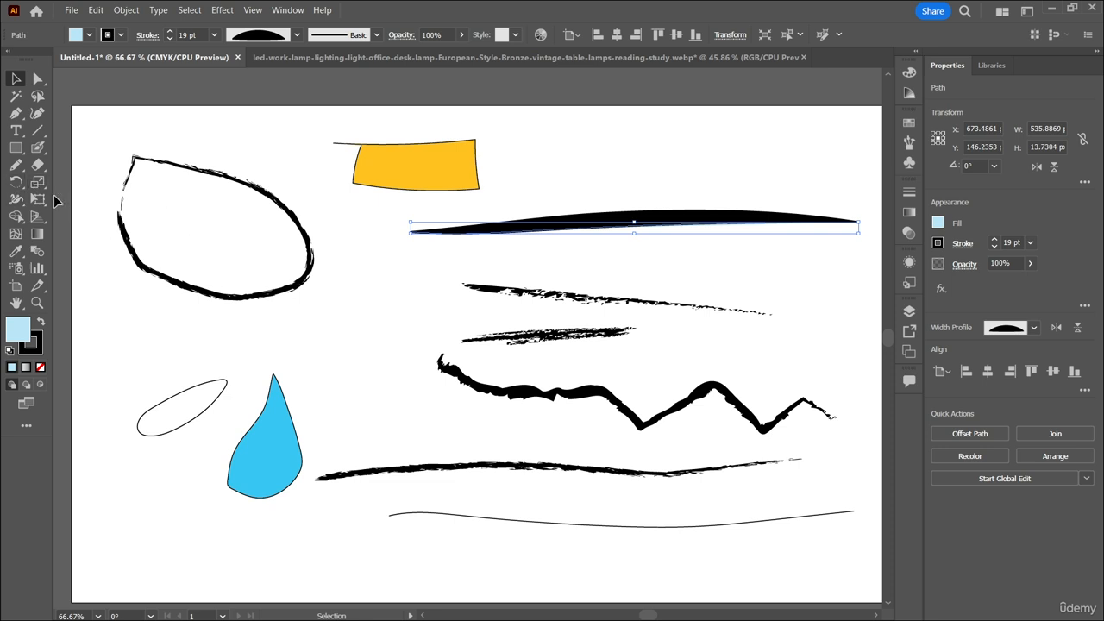
# Set the Pencil tool's fidelity to fully Accurate with path editing within 11 pixels, and draw a jagged-ended test line about 370 by 65 px.
pyautogui.doubleClick(15, 172)
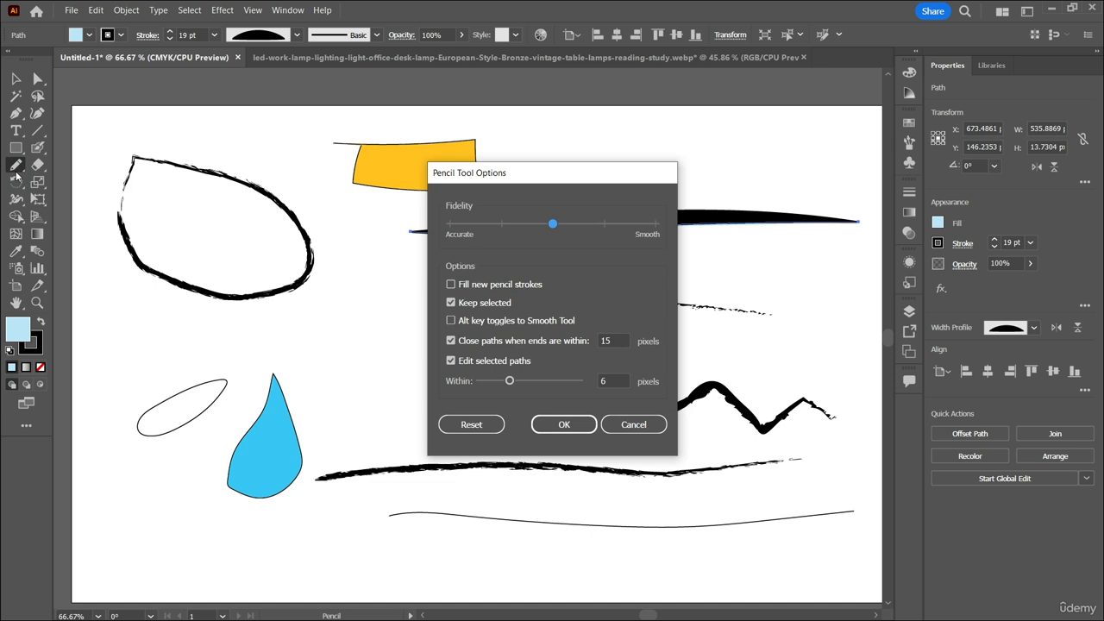
pyautogui.moveTo(579, 198); pyautogui.dragTo(683, 187)
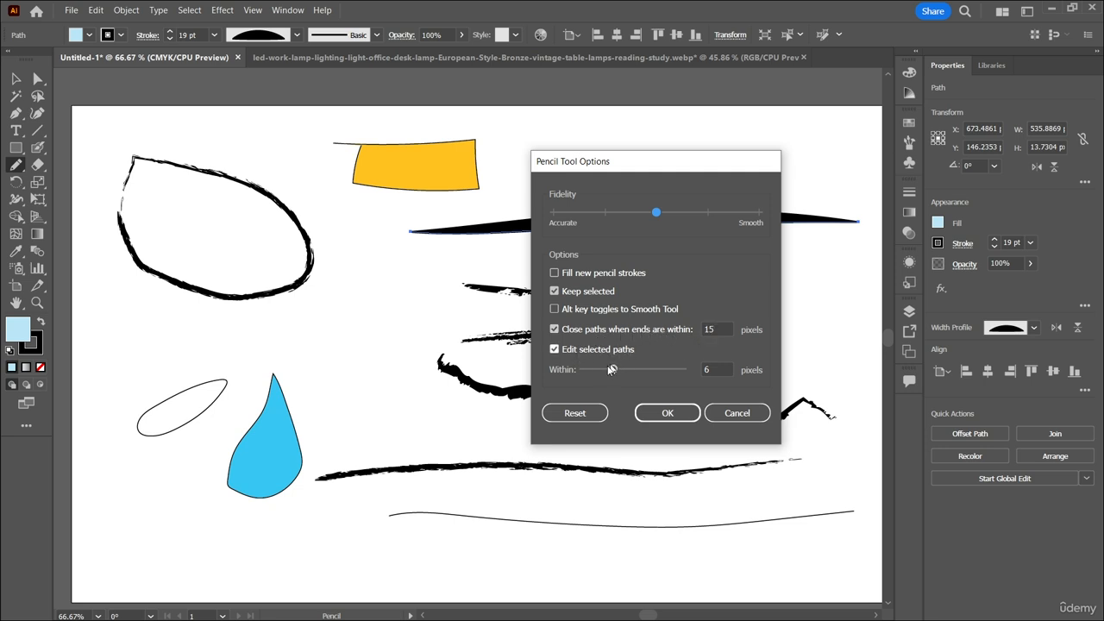
pyautogui.moveTo(612, 369); pyautogui.dragTo(638, 371)
pyautogui.moveTo(659, 217); pyautogui.dragTo(535, 219)
pyautogui.moveTo(650, 161)
pyautogui.mouseDown()
pyautogui.moveTo(780, 157)
pyautogui.moveTo(949, 202)
pyautogui.mouseUp()
pyautogui.click(966, 454)
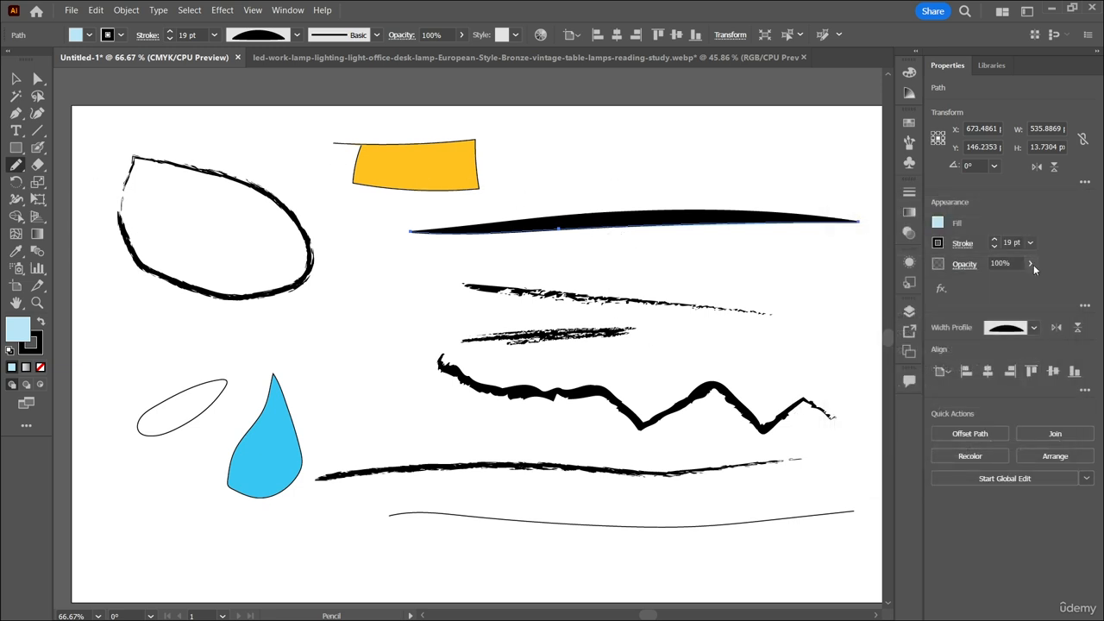
pyautogui.scroll(1, 1016, 243)
pyautogui.moveTo(547, 151)
pyautogui.mouseDown()
pyautogui.moveTo(808, 148)
pyautogui.moveTo(860, 173)
pyautogui.moveTo(853, 179)
pyautogui.mouseUp()
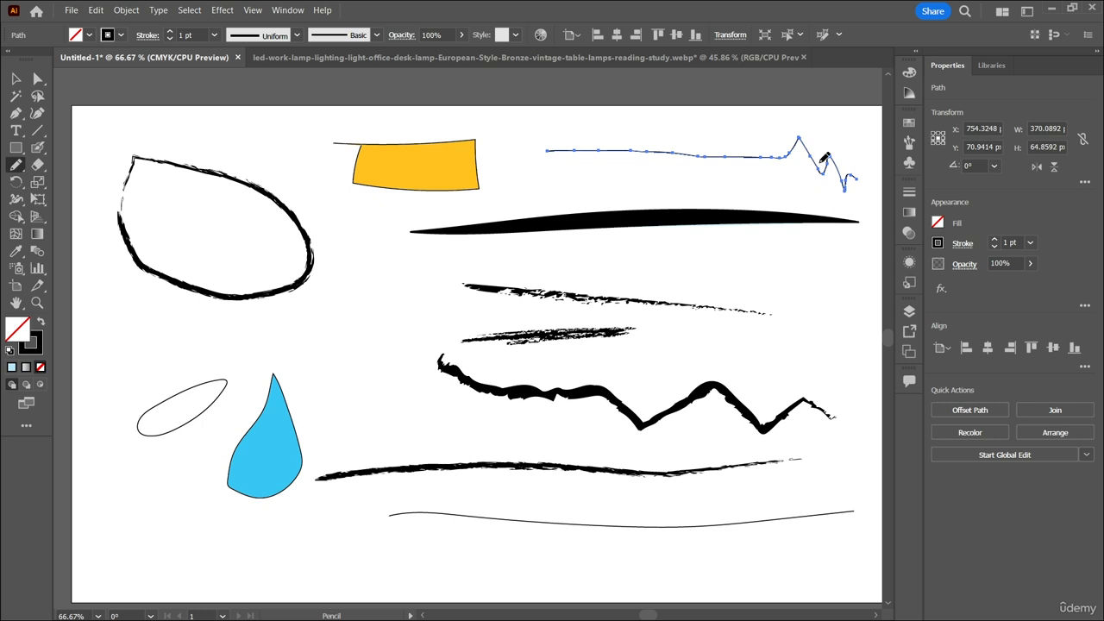
# Delete all the drawn shapes and lines except the lowest curved line.
pyautogui.scroll(1, 824, 158)
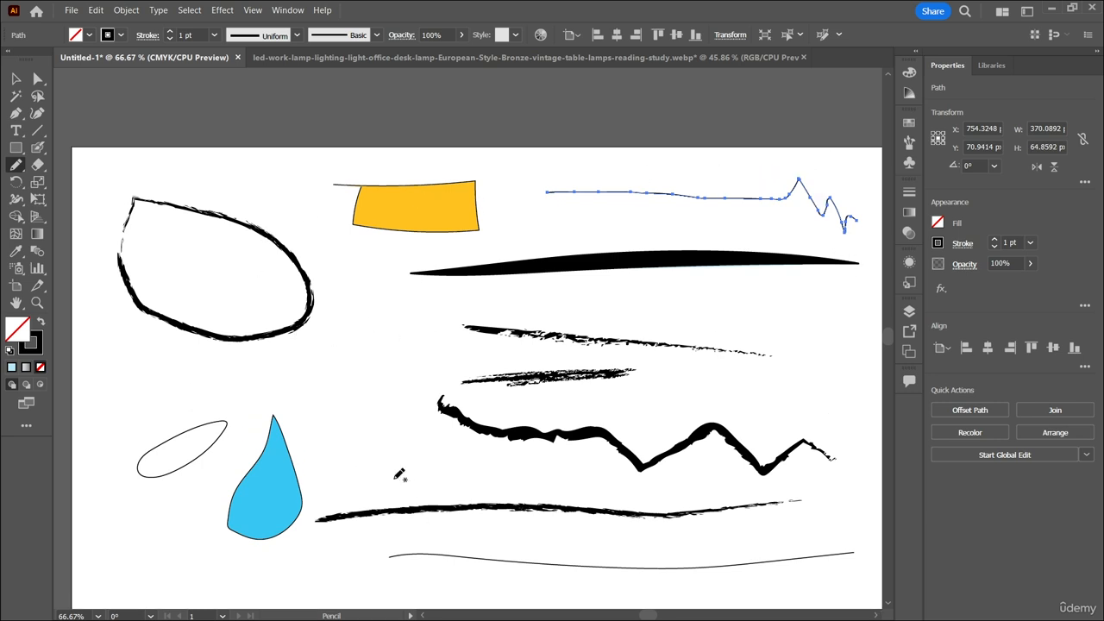
pyautogui.click(18, 80)
pyautogui.moveTo(163, 144); pyautogui.dragTo(873, 556)
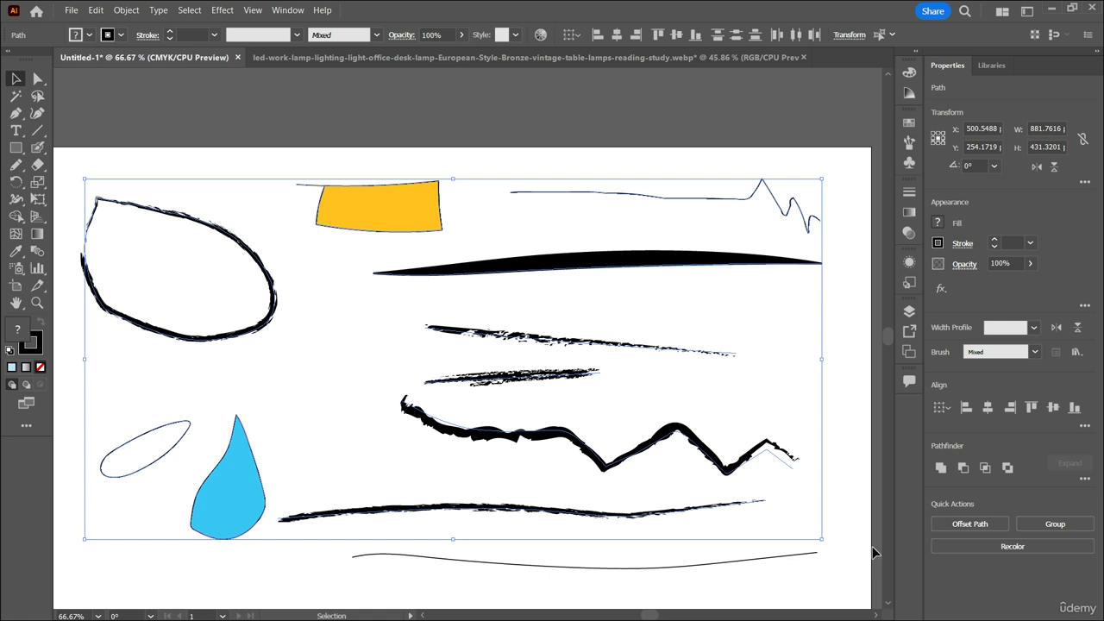
pyautogui.press('Delete')
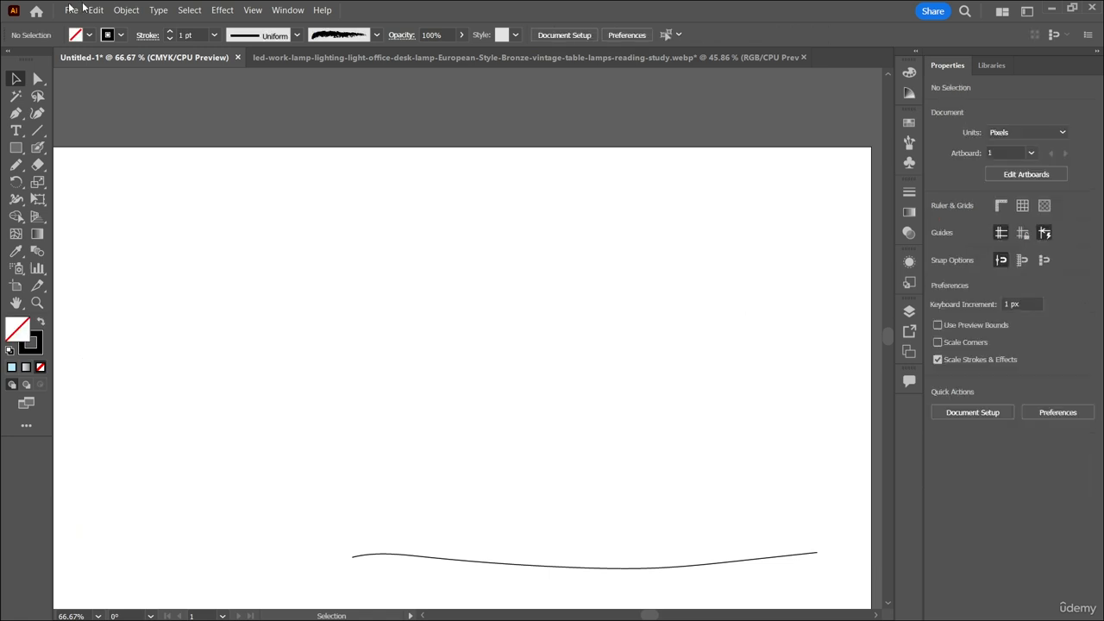
# Set the Pencil tool's fidelity to fully Smooth and draw two wavy freehand lines, the upper one about 799 by 107 px.
pyautogui.click(16, 162)
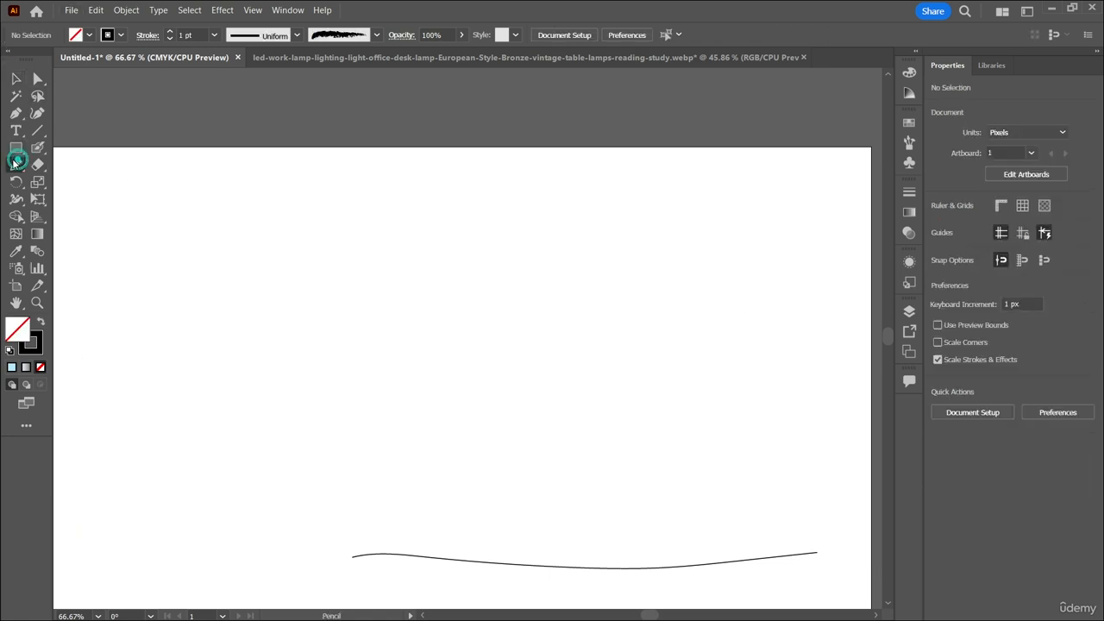
pyautogui.doubleClick(17, 162)
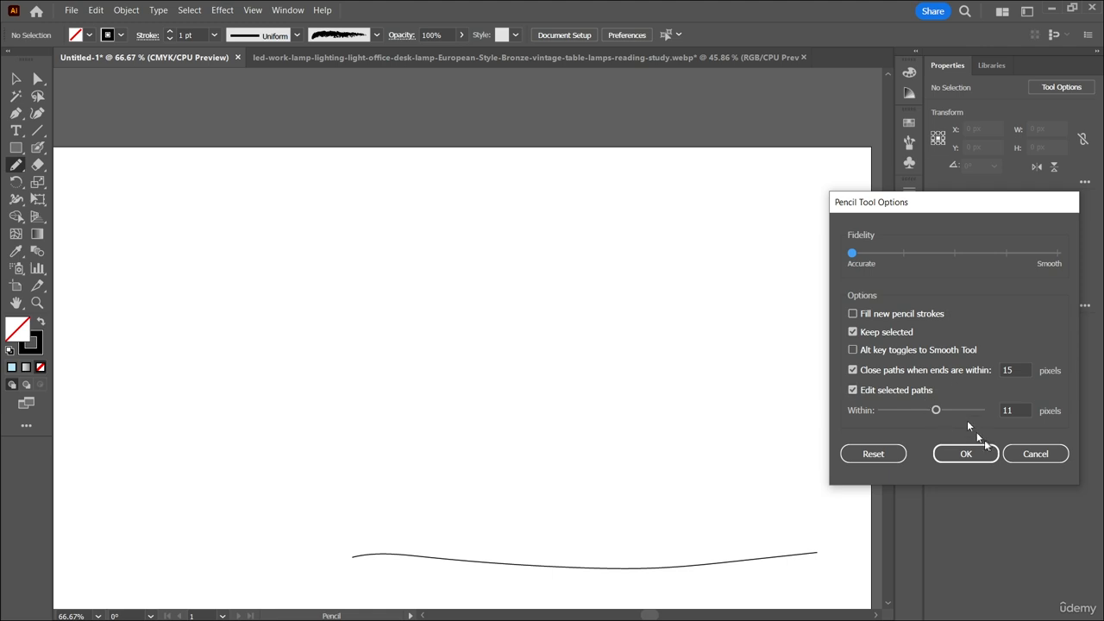
pyautogui.click(1057, 253)
pyautogui.click(966, 454)
pyautogui.moveTo(157, 293)
pyautogui.mouseDown()
pyautogui.moveTo(220, 267)
pyautogui.moveTo(297, 326)
pyautogui.moveTo(397, 326)
pyautogui.moveTo(556, 282)
pyautogui.moveTo(659, 298)
pyautogui.moveTo(765, 346)
pyautogui.moveTo(824, 283)
pyautogui.mouseUp()
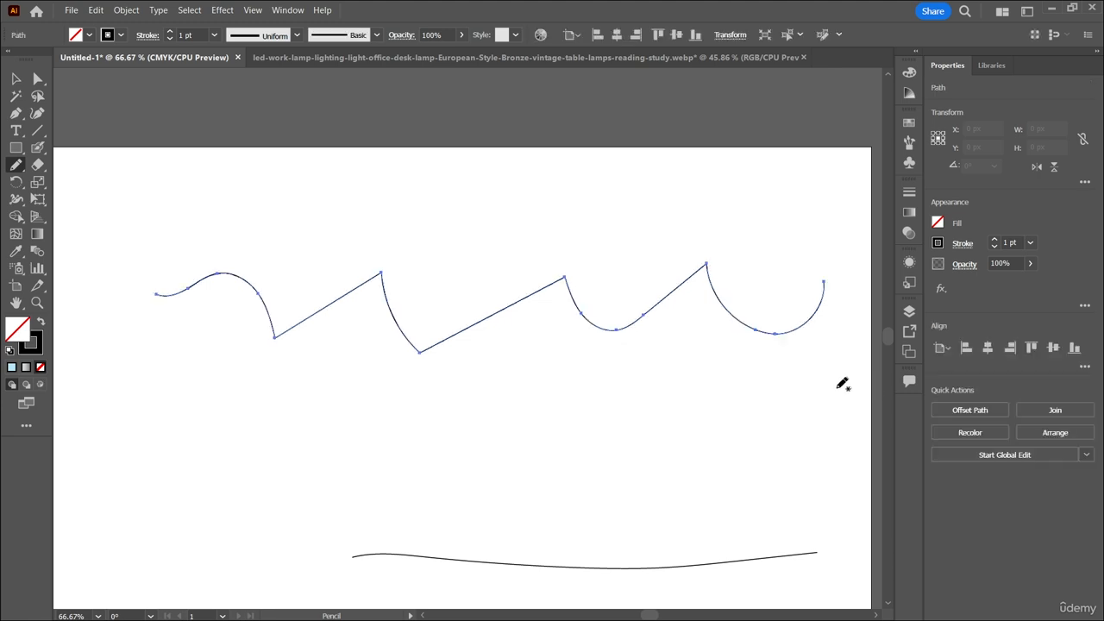
pyautogui.moveTo(234, 436)
pyautogui.mouseDown()
pyautogui.moveTo(395, 431)
pyautogui.moveTo(445, 412)
pyautogui.moveTo(499, 485)
pyautogui.moveTo(556, 450)
pyautogui.moveTo(617, 470)
pyautogui.moveTo(662, 467)
pyautogui.moveTo(720, 449)
pyautogui.mouseUp()
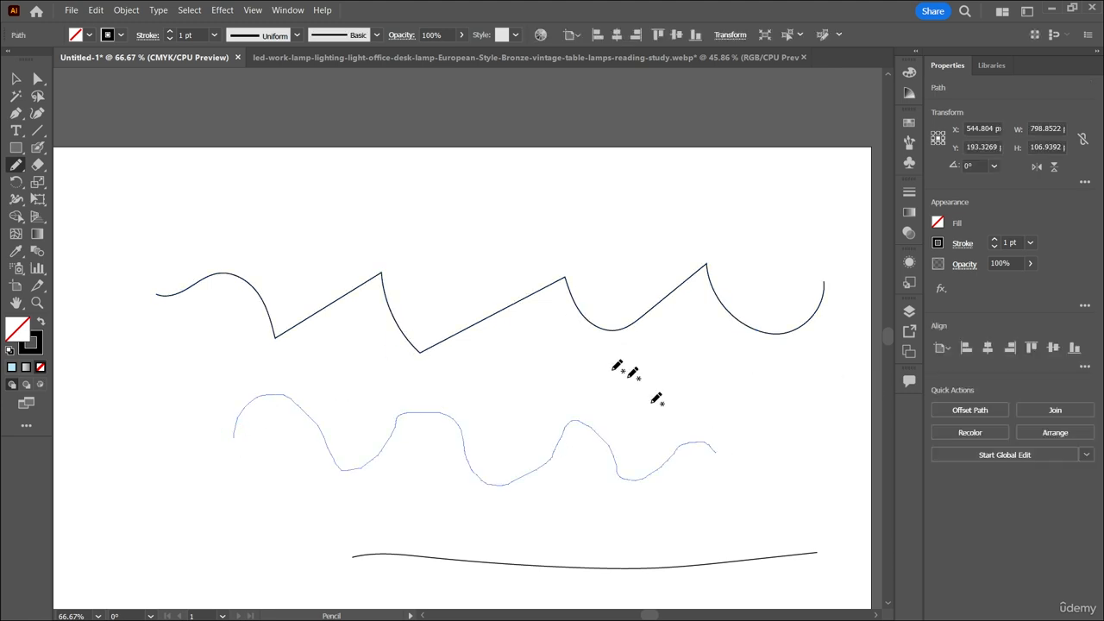
# Set the Pencil tool's fidelity to fully Accurate.
pyautogui.scroll(-1, 564, 368)
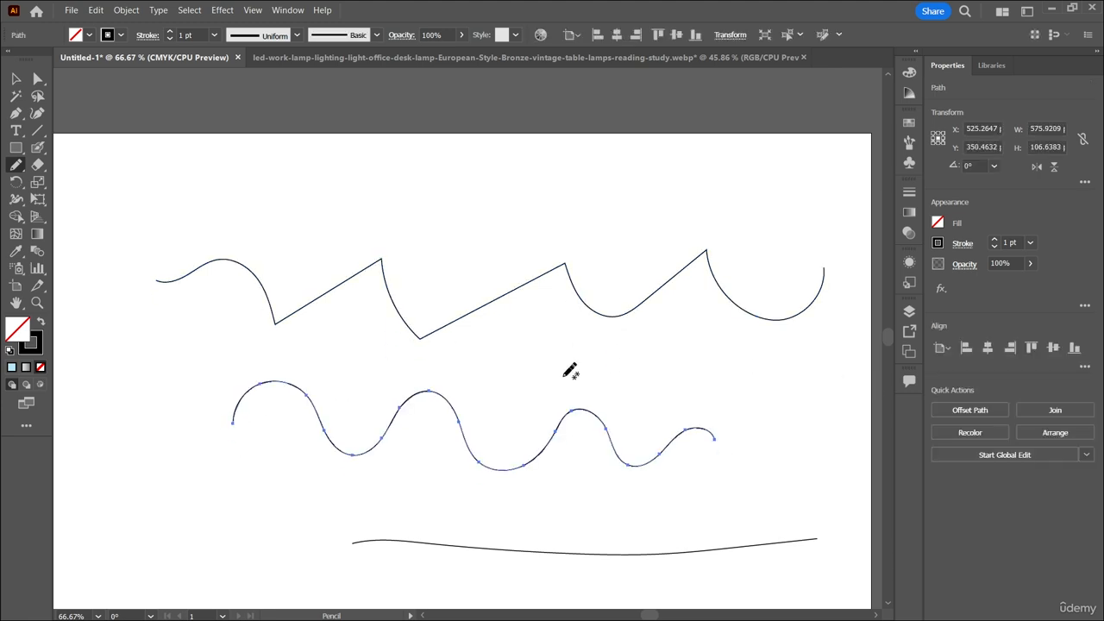
pyautogui.doubleClick(16, 166)
pyautogui.click(853, 254)
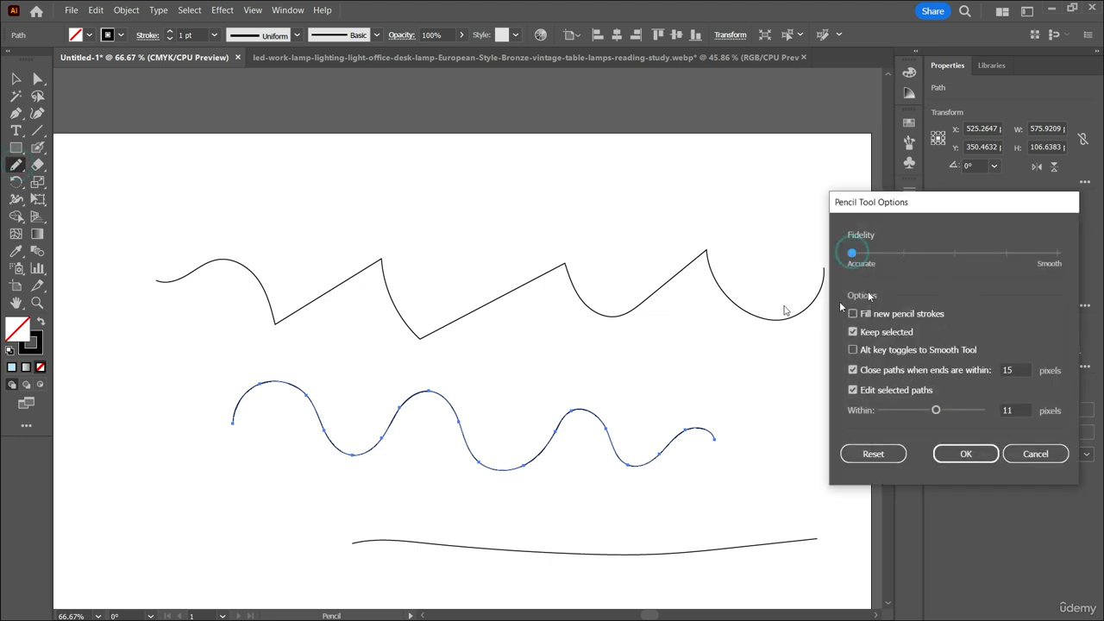
pyautogui.click(965, 455)
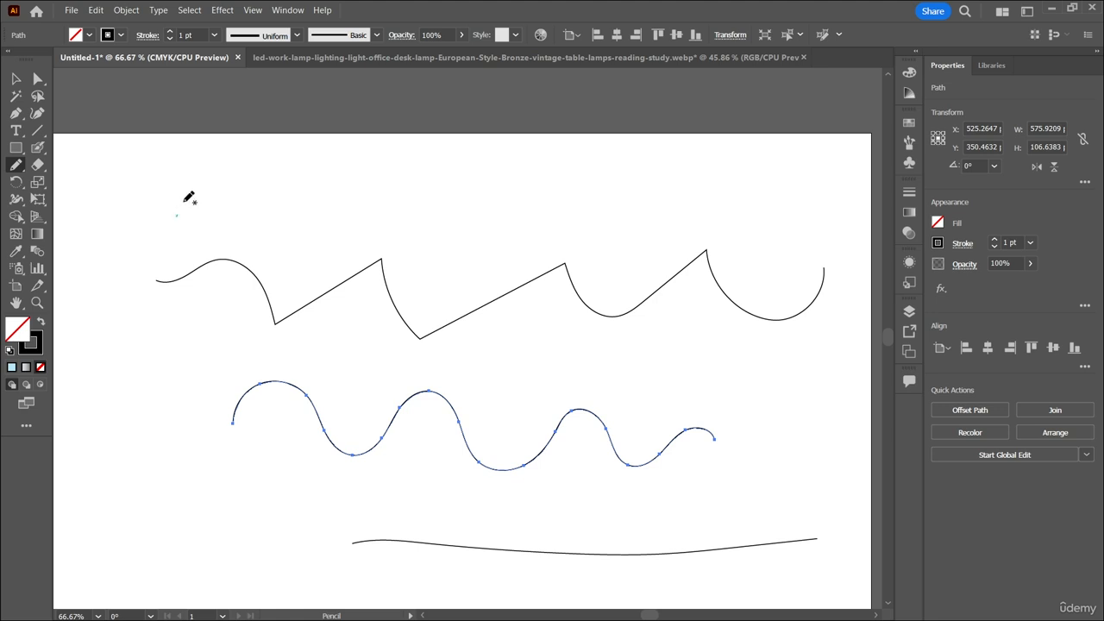
# Draw an accurate wavy freehand line about 569 by 108 px just below the lower smooth wavy line, and deselect it.
pyautogui.moveTo(177, 216)
pyautogui.mouseDown()
pyautogui.moveTo(217, 185)
pyautogui.moveTo(252, 229)
pyautogui.moveTo(293, 183)
pyautogui.moveTo(369, 240)
pyautogui.moveTo(401, 200)
pyautogui.moveTo(459, 219)
pyautogui.moveTo(465, 239)
pyautogui.moveTo(552, 198)
pyautogui.moveTo(559, 229)
pyautogui.moveTo(598, 231)
pyautogui.moveTo(626, 185)
pyautogui.moveTo(673, 228)
pyautogui.mouseUp()
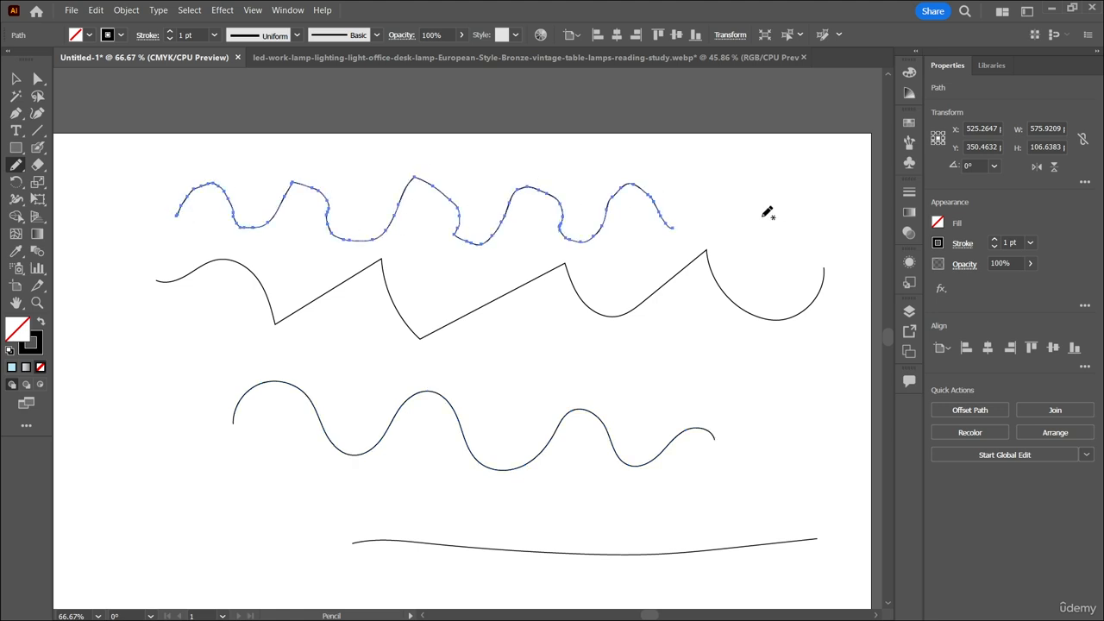
pyautogui.hotkey('ctrl', 'z')
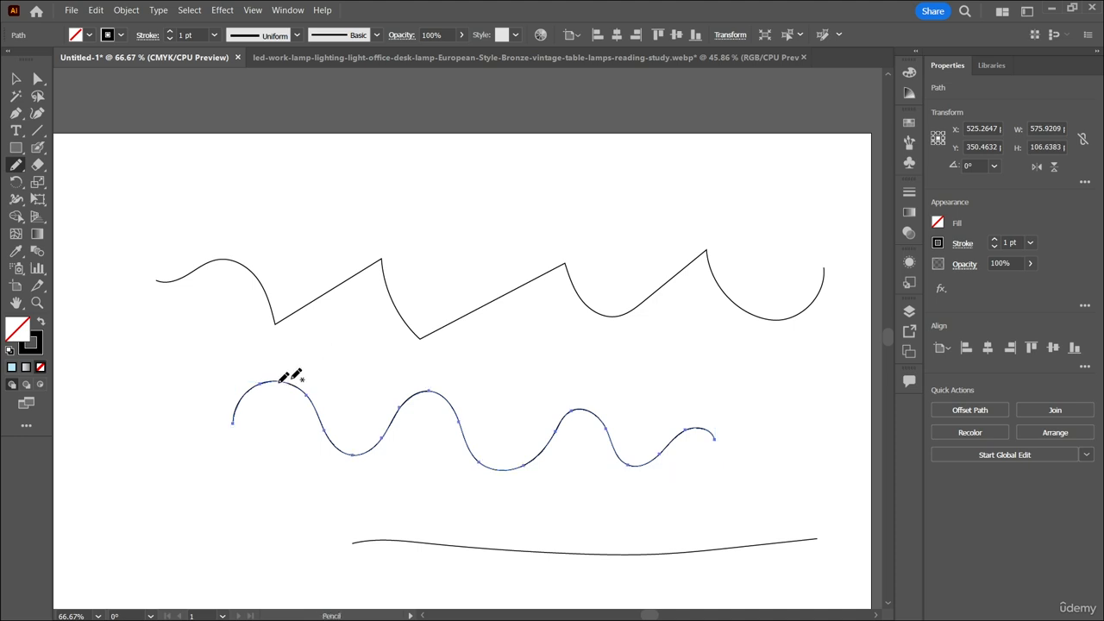
pyautogui.moveTo(238, 470)
pyautogui.mouseDown()
pyautogui.moveTo(244, 433)
pyautogui.moveTo(273, 428)
pyautogui.moveTo(352, 499)
pyautogui.moveTo(414, 459)
pyautogui.moveTo(484, 501)
pyautogui.moveTo(561, 479)
pyautogui.moveTo(571, 500)
pyautogui.moveTo(615, 517)
pyautogui.moveTo(674, 478)
pyautogui.moveTo(718, 481)
pyautogui.mouseUp()
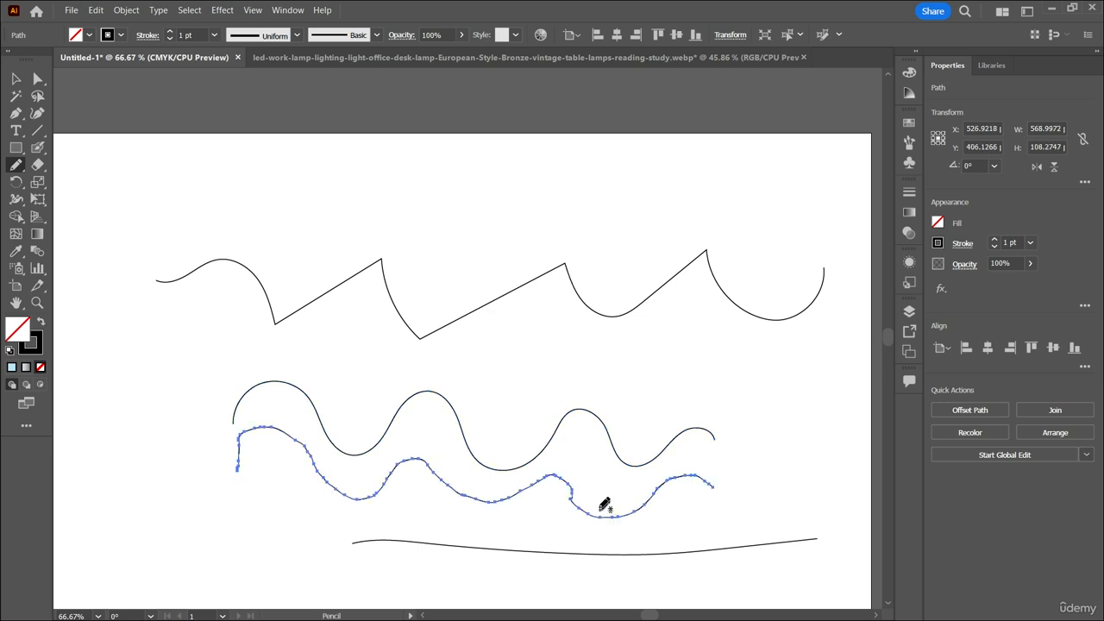
pyautogui.scroll(-2, 604, 505)
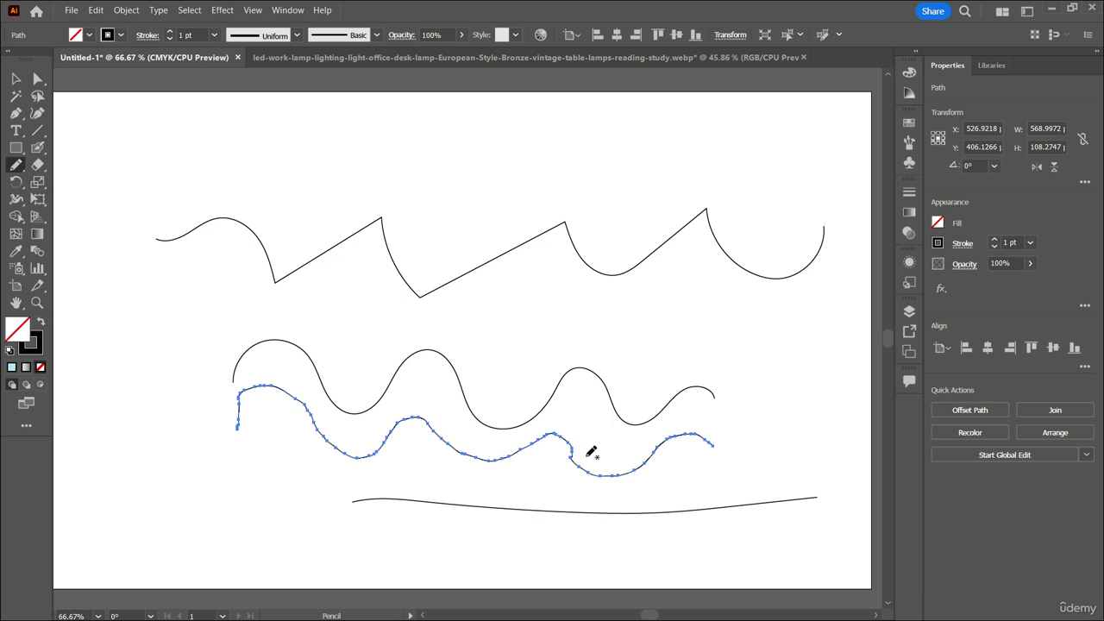
pyautogui.scroll(-1, 450, 473)
pyautogui.press('v')
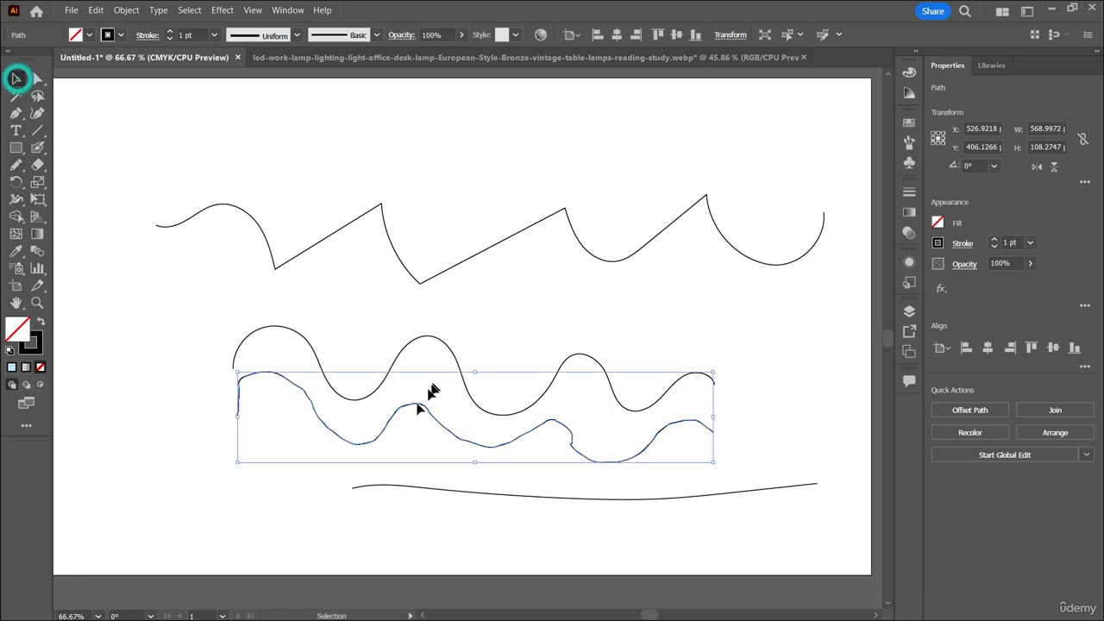
pyautogui.click(756, 294)
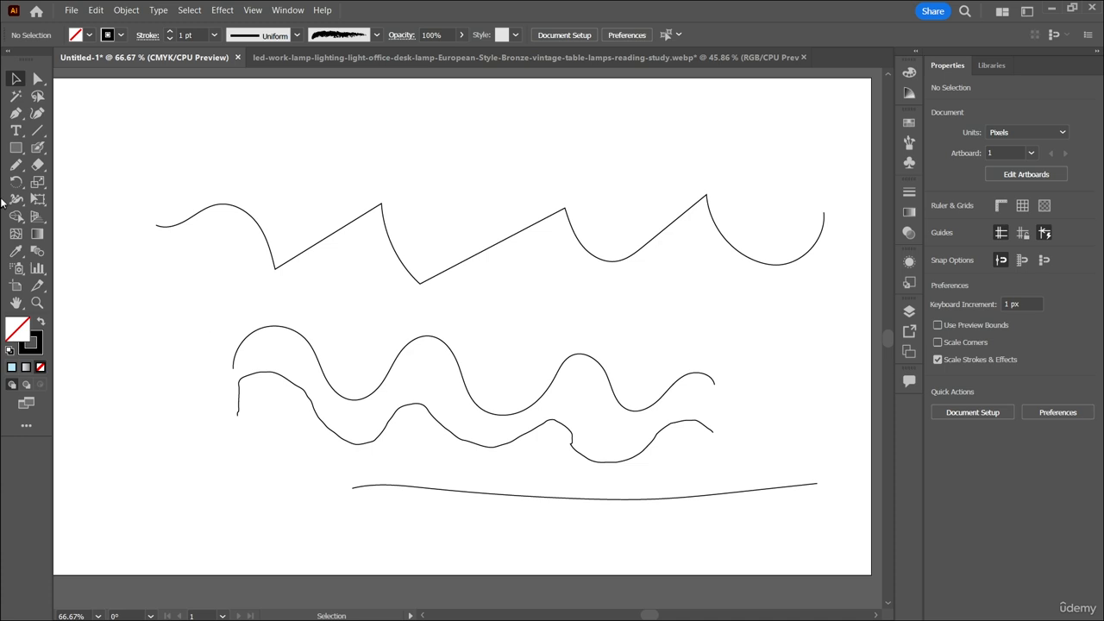
# Switch to the Smooth tool and try to smooth the start of the unselected rough wavy line.
pyautogui.click(15, 172)
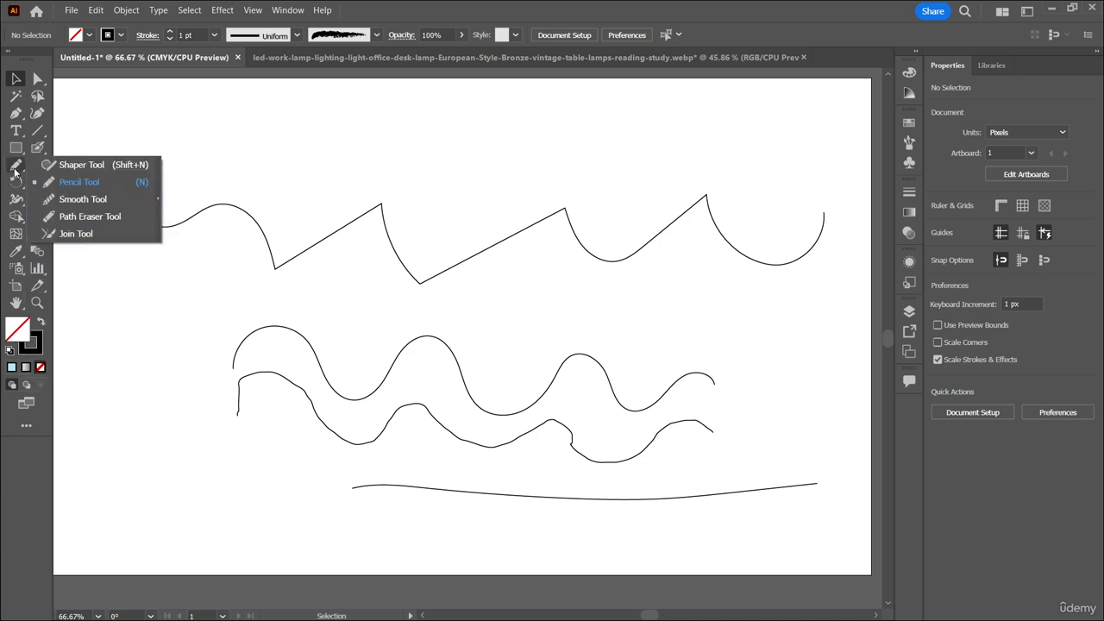
pyautogui.click(94, 200)
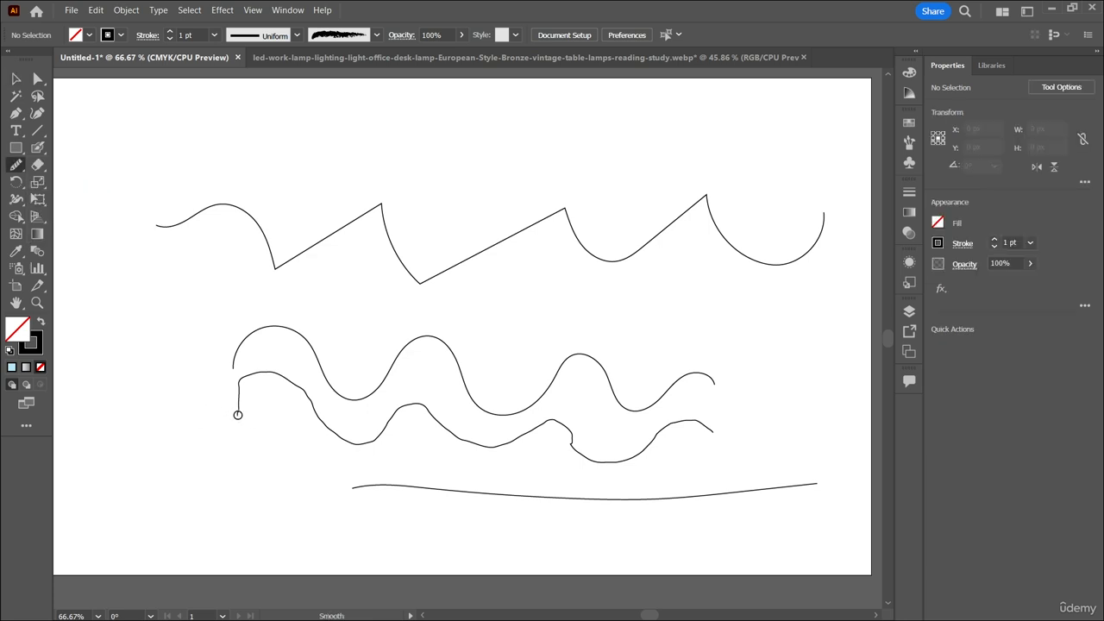
pyautogui.scroll(-1, 242, 408)
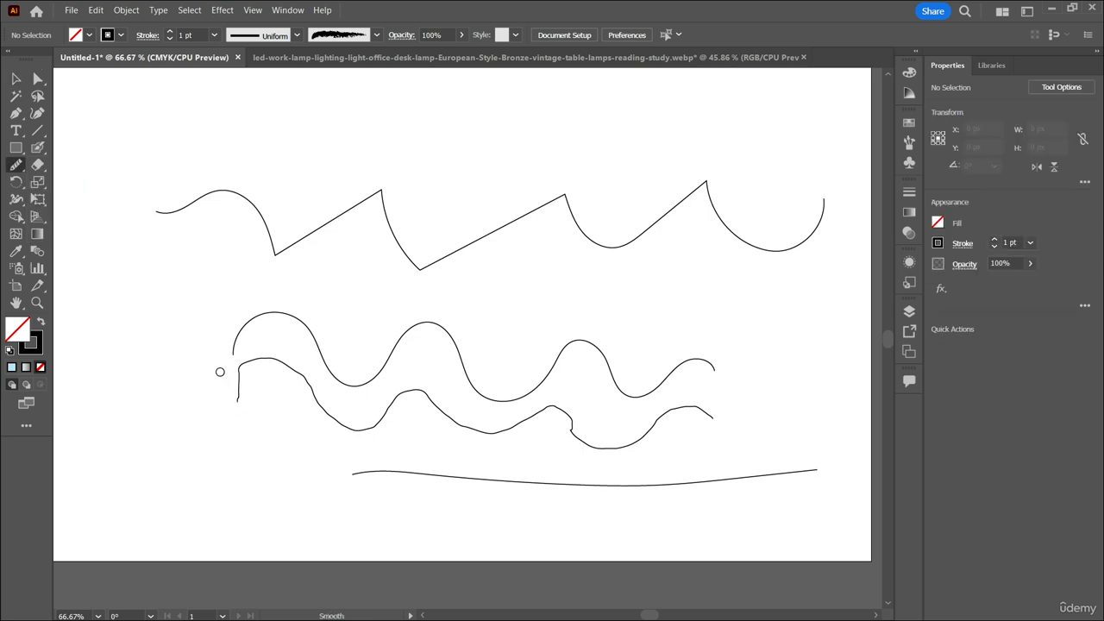
pyautogui.press('ctrl')
pyautogui.hotkey('ctrl', '=')
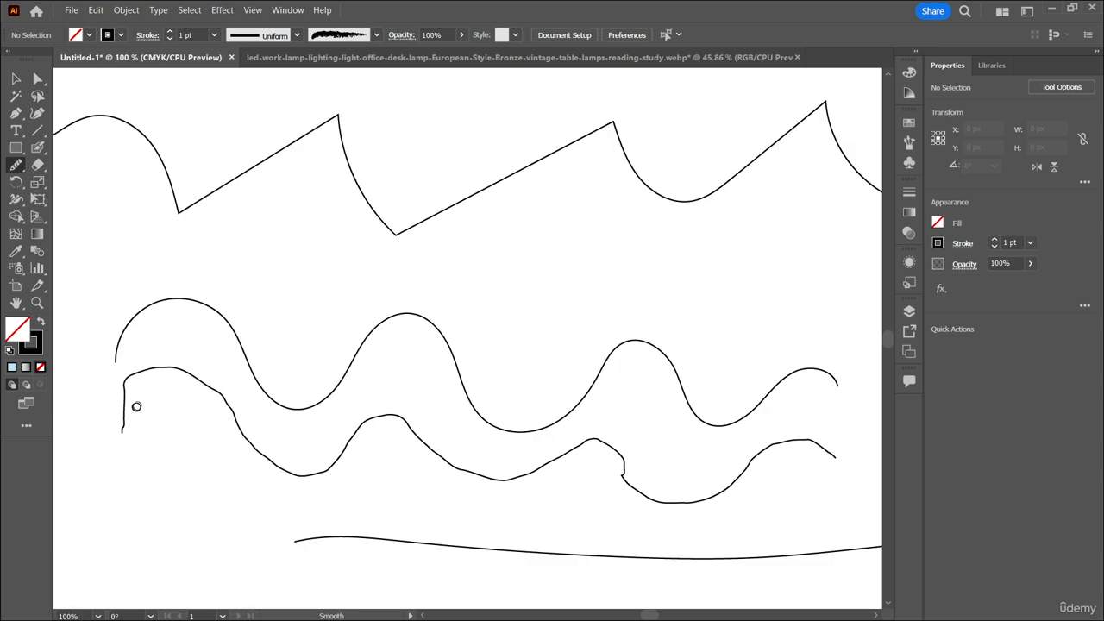
pyautogui.moveTo(124, 412)
pyautogui.mouseDown()
pyautogui.moveTo(129, 375)
pyautogui.moveTo(116, 385)
pyautogui.moveTo(139, 377)
pyautogui.moveTo(136, 399)
pyautogui.moveTo(129, 375)
pyautogui.moveTo(157, 399)
pyautogui.mouseUp()
pyautogui.moveTo(120, 434)
pyautogui.mouseDown()
pyautogui.moveTo(130, 389)
pyautogui.moveTo(141, 429)
pyautogui.moveTo(142, 398)
pyautogui.moveTo(174, 372)
pyautogui.moveTo(241, 421)
pyautogui.moveTo(274, 479)
pyautogui.moveTo(353, 463)
pyautogui.mouseUp()
# Select the rough wavy line and even out its bumps with the Smooth tool along its whole length.
pyautogui.click(17, 79)
pyautogui.click(148, 369)
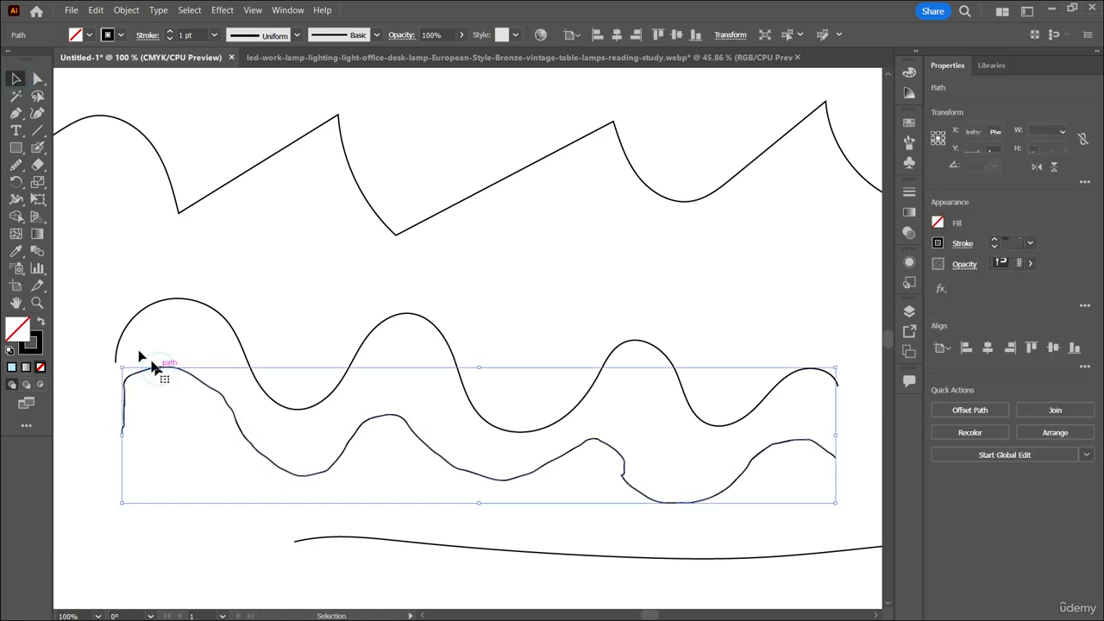
pyautogui.click(16, 164)
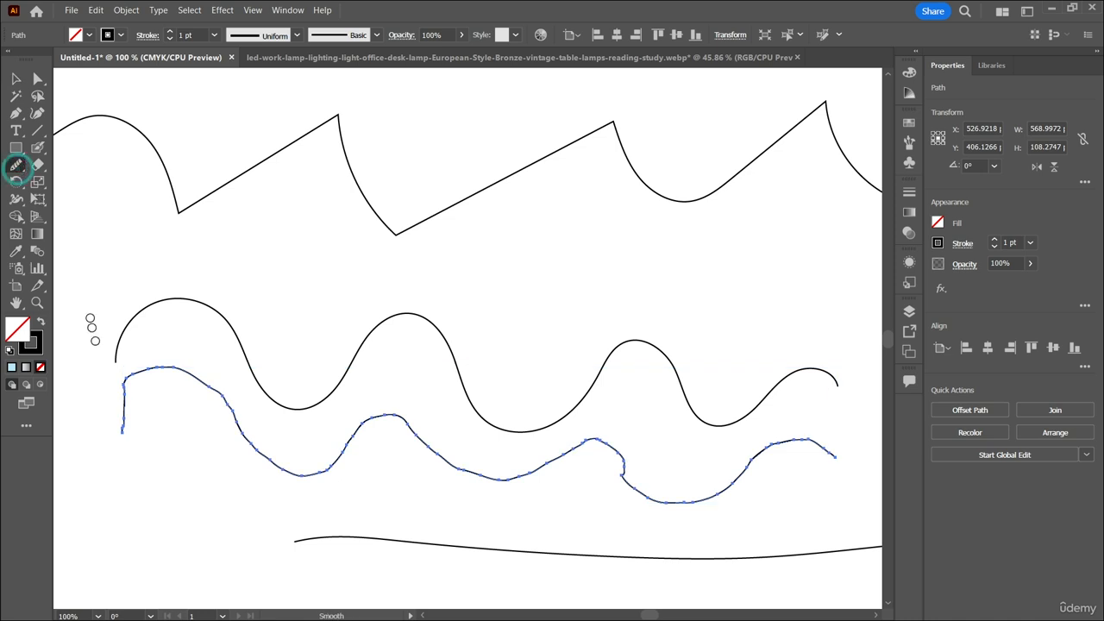
pyautogui.moveTo(123, 427)
pyautogui.mouseDown()
pyautogui.moveTo(124, 385)
pyautogui.moveTo(131, 415)
pyautogui.moveTo(123, 431)
pyautogui.moveTo(119, 391)
pyautogui.moveTo(142, 415)
pyautogui.moveTo(128, 396)
pyautogui.moveTo(135, 373)
pyautogui.moveTo(169, 369)
pyautogui.moveTo(204, 379)
pyautogui.moveTo(237, 417)
pyautogui.mouseUp()
pyautogui.moveTo(258, 457)
pyautogui.mouseDown()
pyautogui.moveTo(303, 468)
pyautogui.moveTo(353, 456)
pyautogui.moveTo(405, 419)
pyautogui.moveTo(425, 453)
pyautogui.moveTo(529, 481)
pyautogui.moveTo(602, 446)
pyautogui.moveTo(626, 485)
pyautogui.moveTo(670, 503)
pyautogui.moveTo(699, 493)
pyautogui.mouseUp()
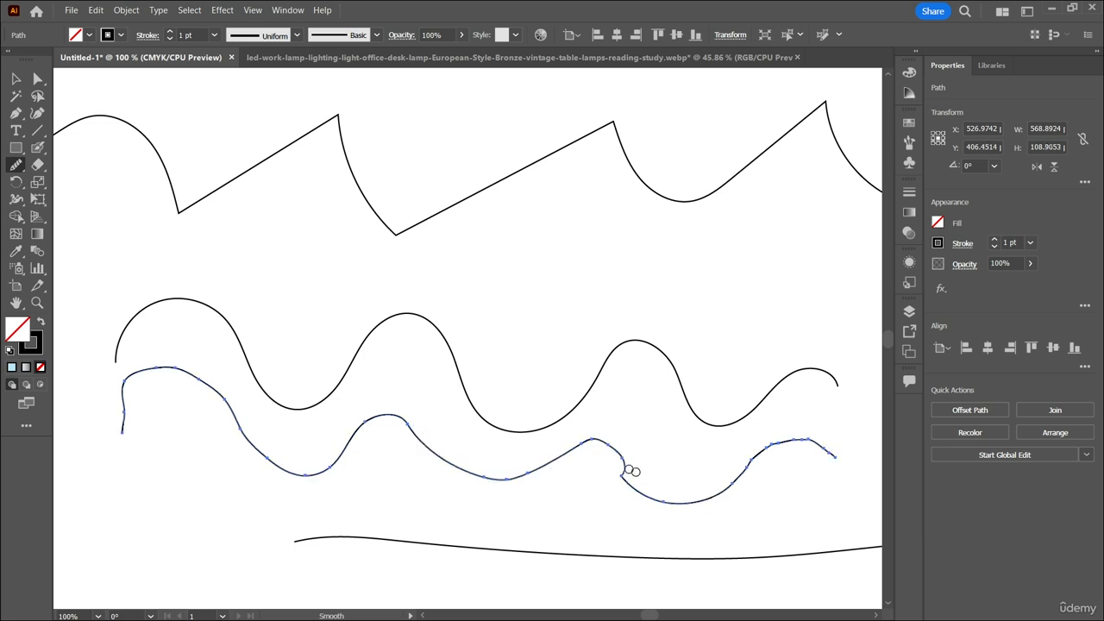
pyautogui.moveTo(615, 459)
pyautogui.mouseDown()
pyautogui.moveTo(679, 503)
pyautogui.moveTo(647, 493)
pyautogui.moveTo(661, 463)
pyautogui.mouseUp()
pyautogui.hscroll(2, 660, 463)
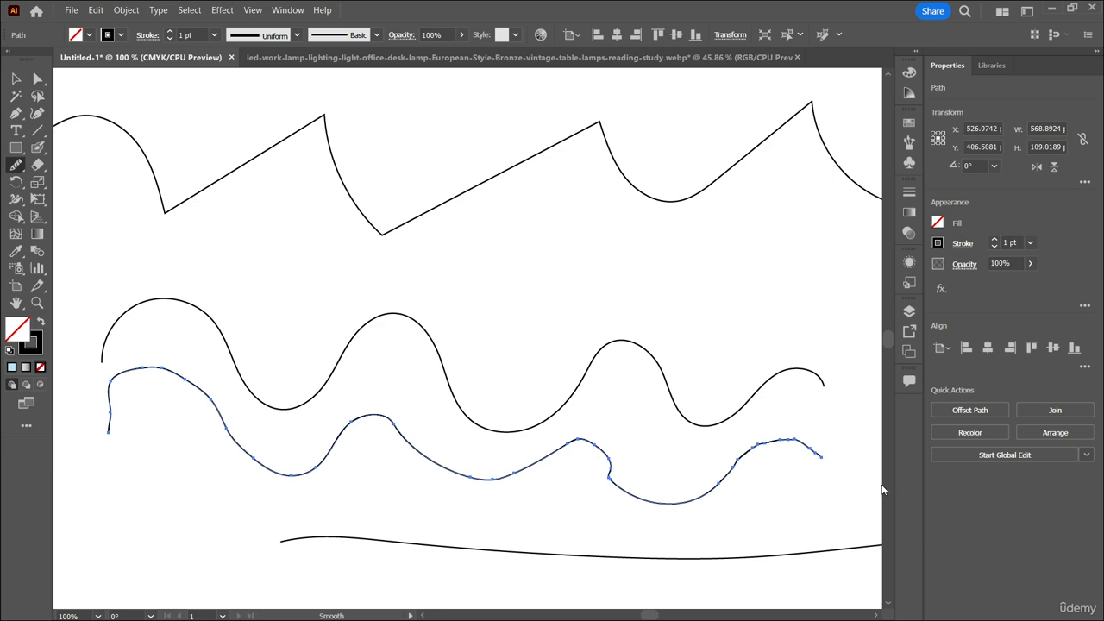
pyautogui.hscroll(3, 806, 462)
pyautogui.moveTo(656, 497)
pyautogui.mouseDown()
pyautogui.moveTo(711, 446)
pyautogui.moveTo(764, 450)
pyautogui.mouseUp()
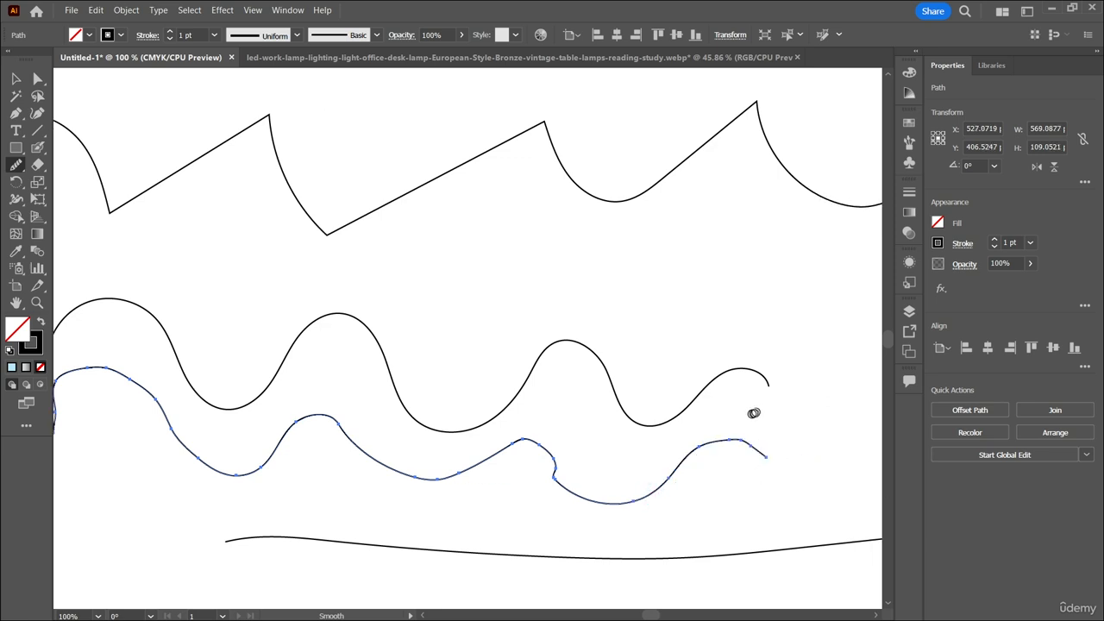
# Compare the smoothed wavy line with the other freehand lines on the artboard.
pyautogui.hscroll(-2, 690, 410)
pyautogui.scroll(1, 689, 410)
pyautogui.scroll(-1, 681, 407)
pyautogui.hscroll(-2, 681, 408)
pyautogui.scroll(1, 682, 408)
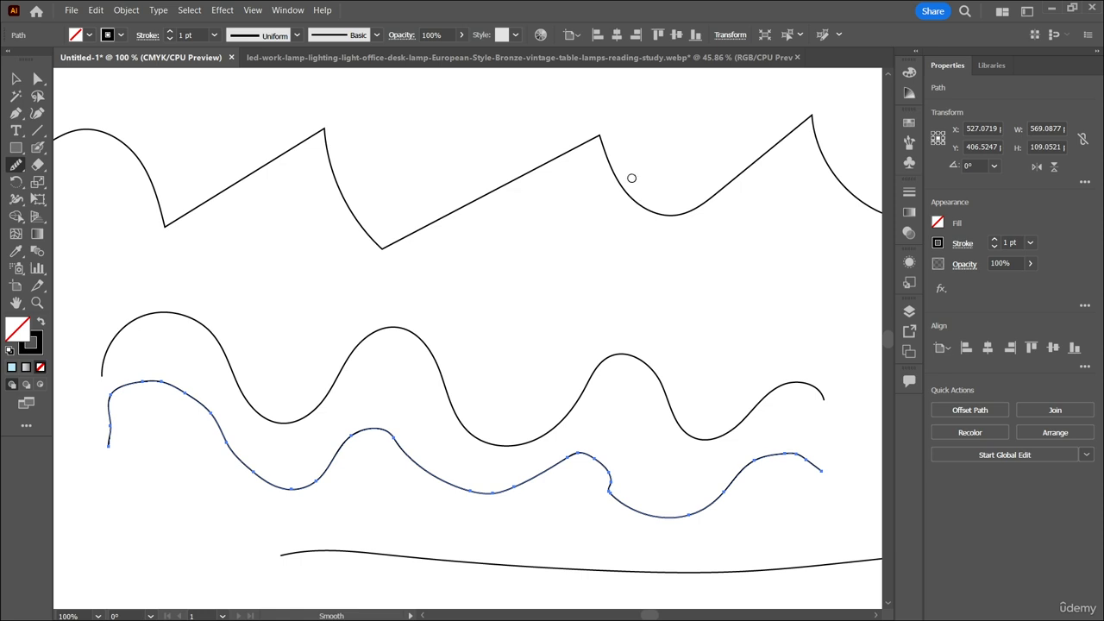
pyautogui.press('ctrl')
pyautogui.hotkey('ctrl', '-')
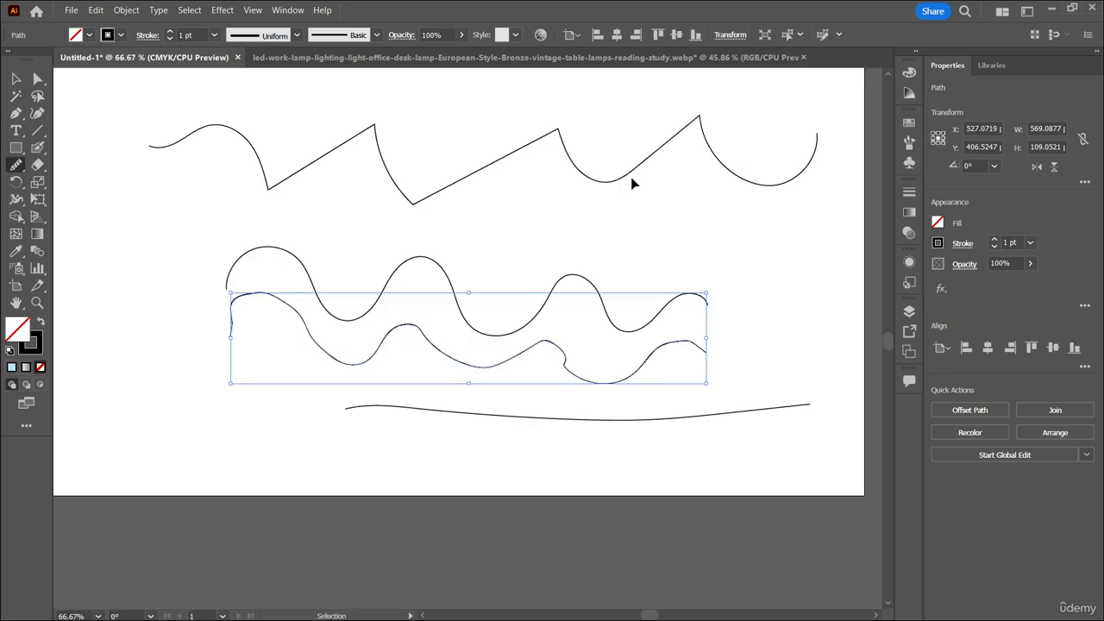
pyautogui.scroll(1, 513, 215)
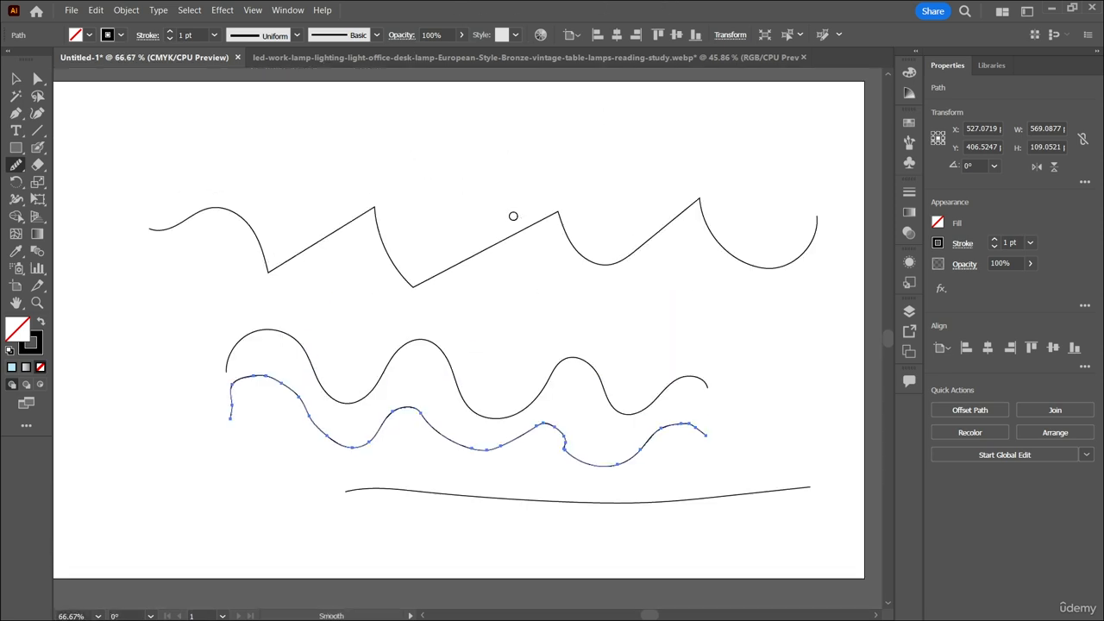
# Delete all the lines on the artboard and switch back to the Pencil tool.
pyautogui.press('v')
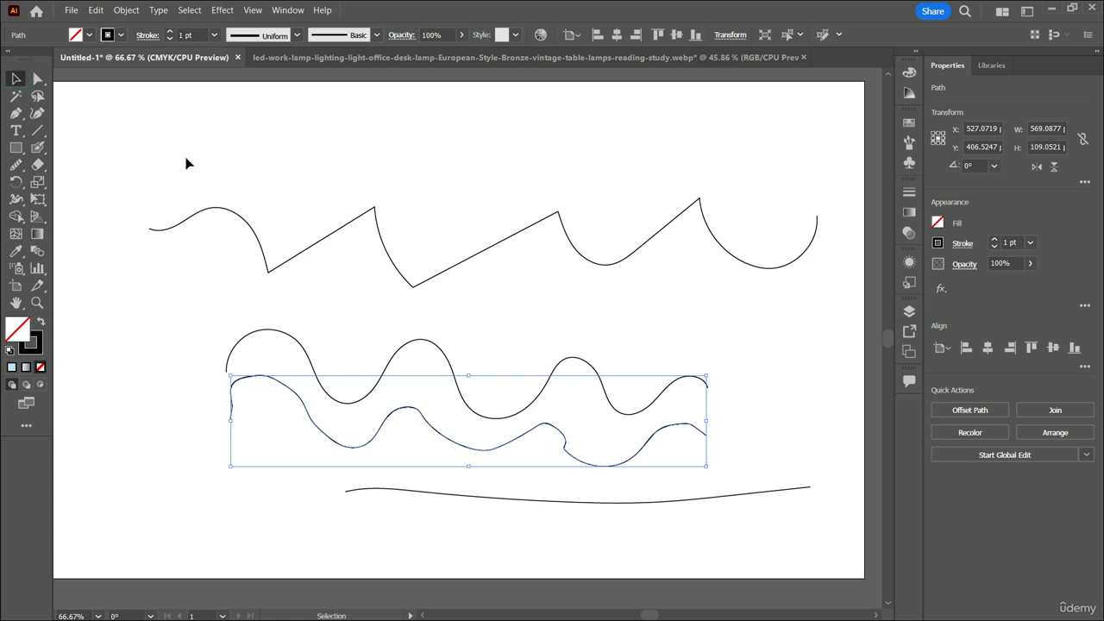
pyautogui.moveTo(187, 158); pyautogui.dragTo(785, 518)
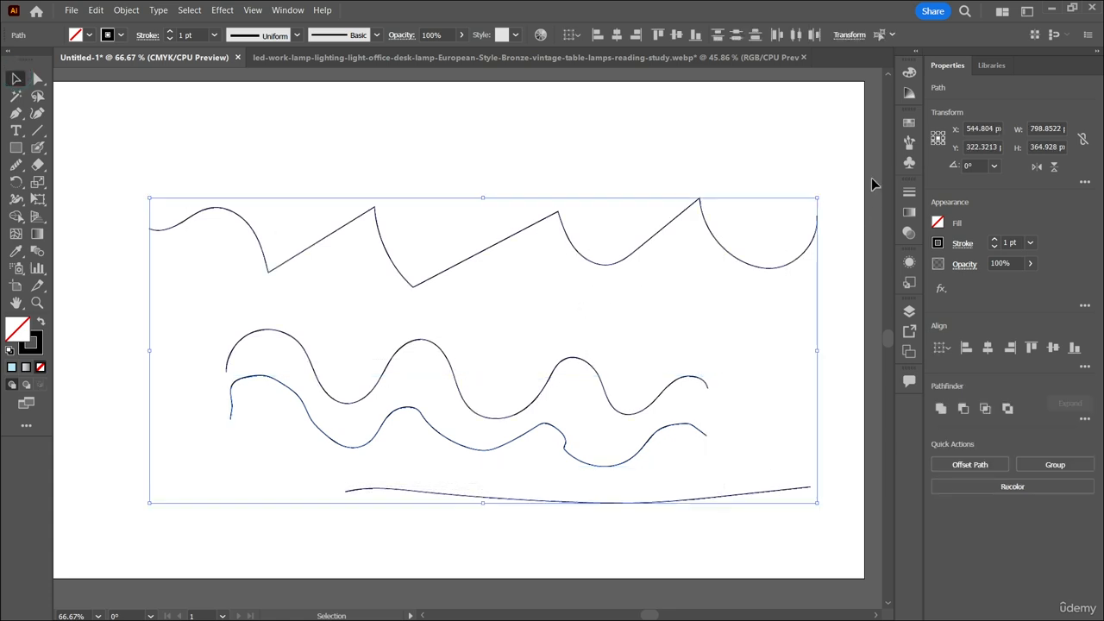
pyautogui.press('Delete')
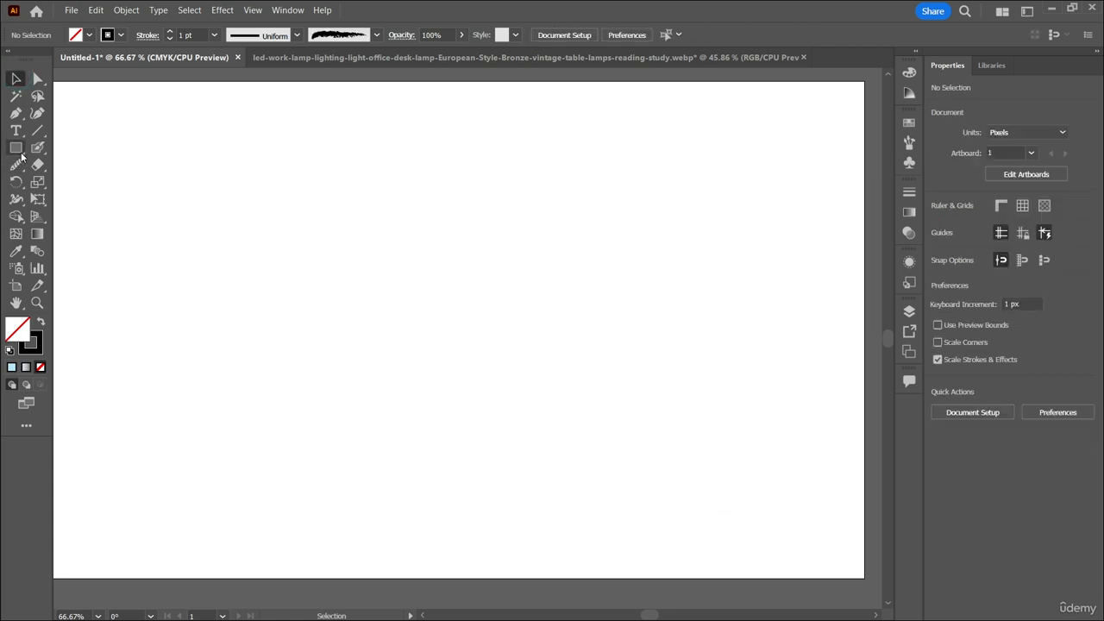
pyautogui.click(15, 165)
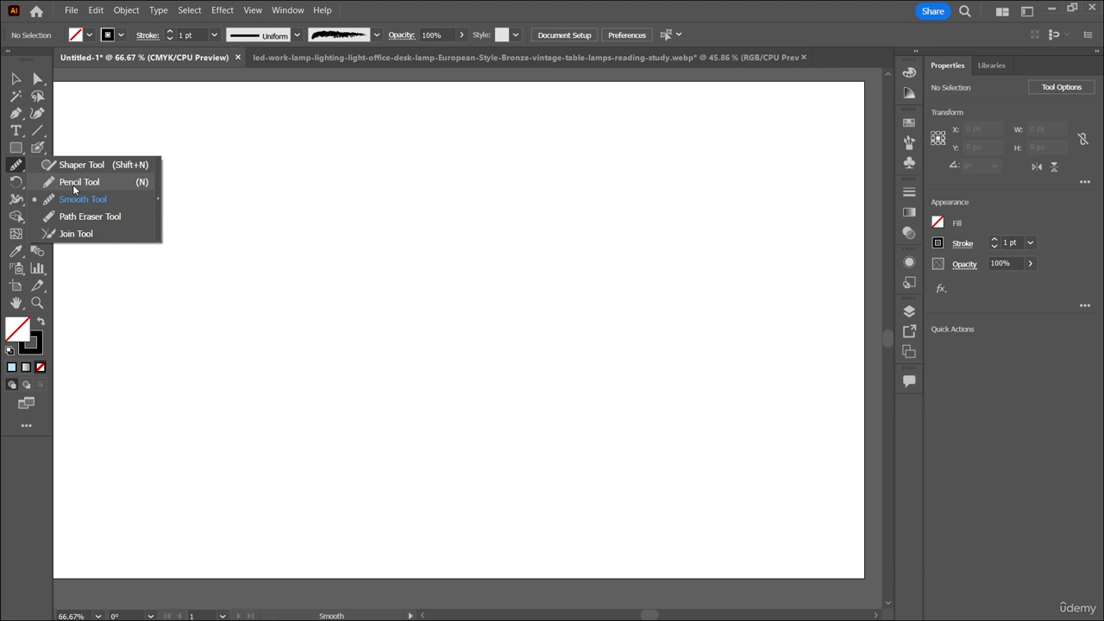
pyautogui.click(73, 184)
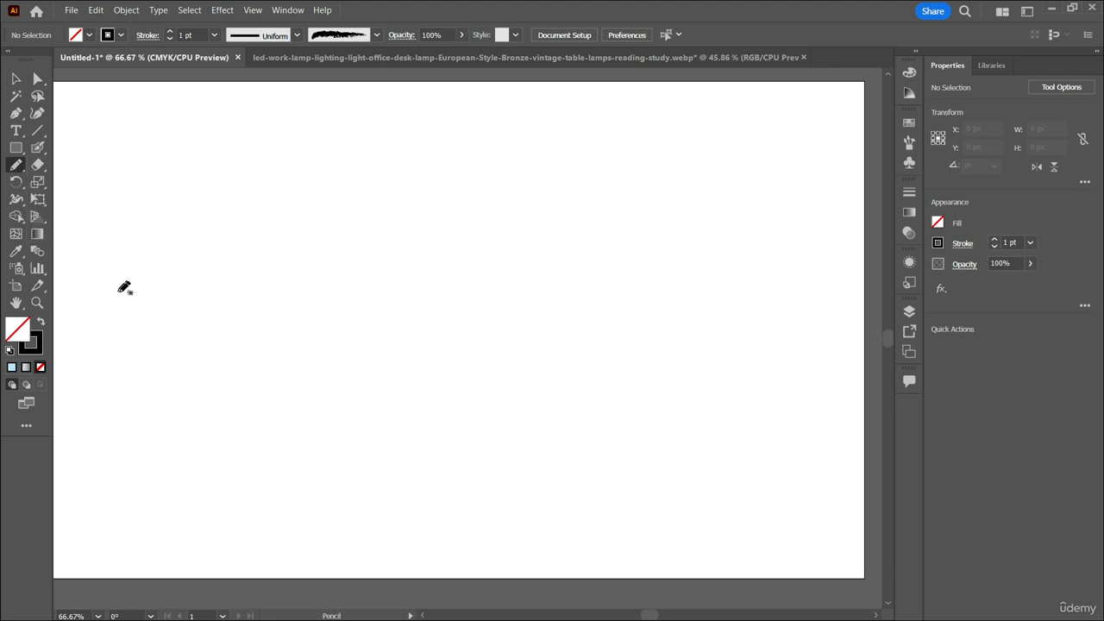
# Try to draw a whale body about 707 by 172 px with a water spout on its back, and undo it.
pyautogui.moveTo(124, 288)
pyautogui.mouseDown()
pyautogui.moveTo(187, 219)
pyautogui.moveTo(423, 226)
pyautogui.moveTo(596, 306)
pyautogui.moveTo(706, 303)
pyautogui.mouseUp()
pyautogui.moveTo(124, 288)
pyautogui.mouseDown()
pyautogui.moveTo(255, 337)
pyautogui.moveTo(413, 348)
pyautogui.moveTo(631, 330)
pyautogui.moveTo(716, 301)
pyautogui.mouseUp()
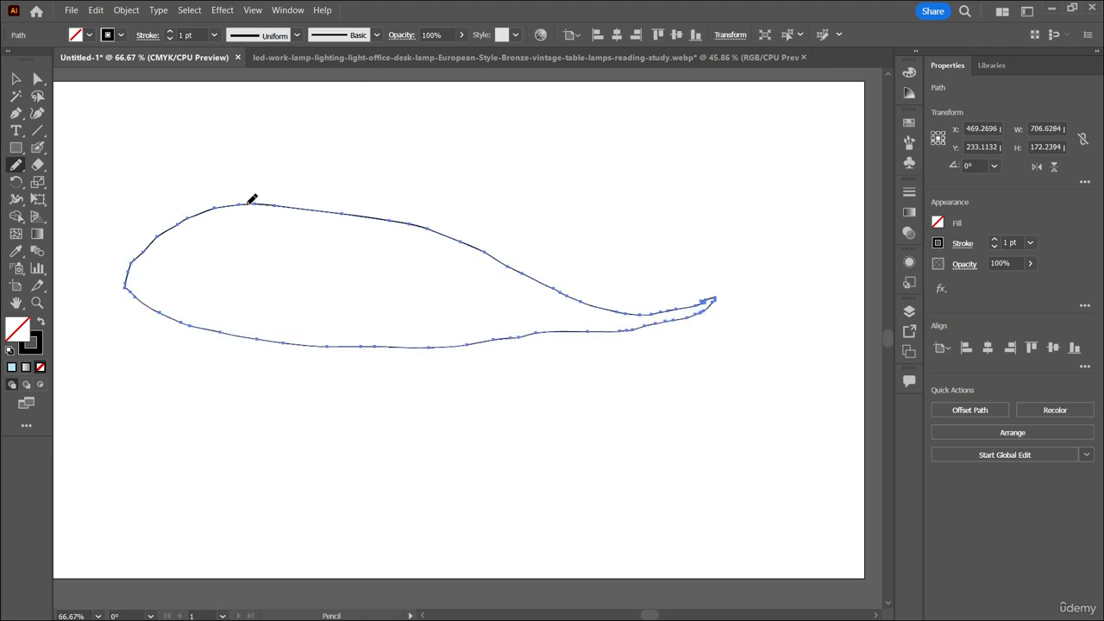
pyautogui.moveTo(249, 203)
pyautogui.mouseDown()
pyautogui.moveTo(239, 160)
pyautogui.moveTo(208, 158)
pyautogui.moveTo(252, 153)
pyautogui.moveTo(238, 132)
pyautogui.moveTo(261, 134)
pyautogui.moveTo(295, 152)
pyautogui.mouseUp()
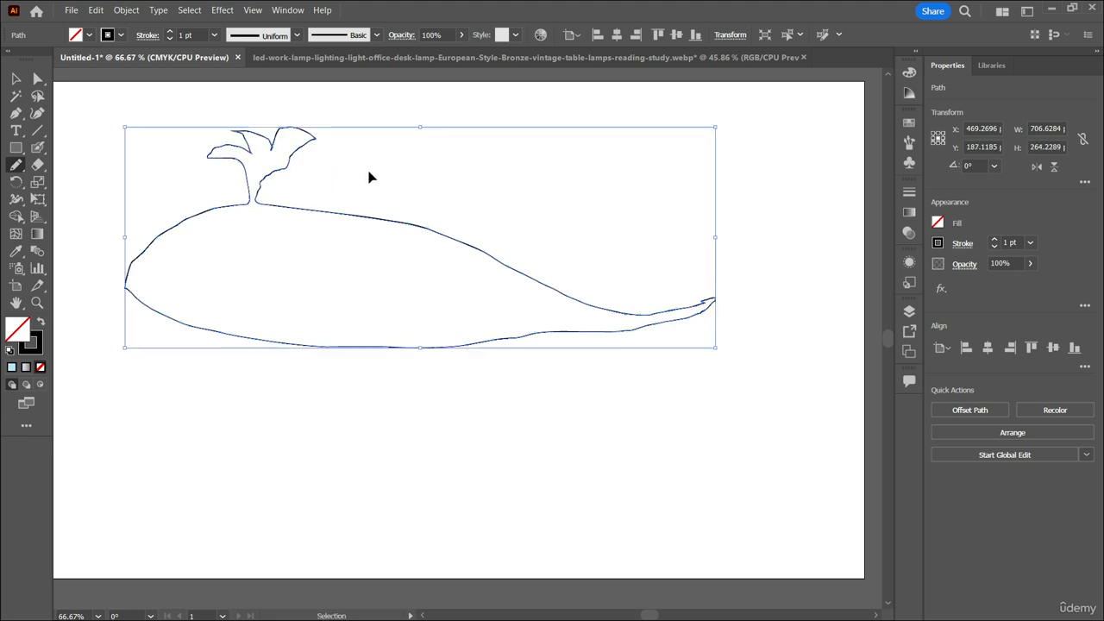
pyautogui.hotkey('ctrl', 'z')
pyautogui.hotkey('ctrl', 'z')
pyautogui.hotkey('ctrl', 'z')
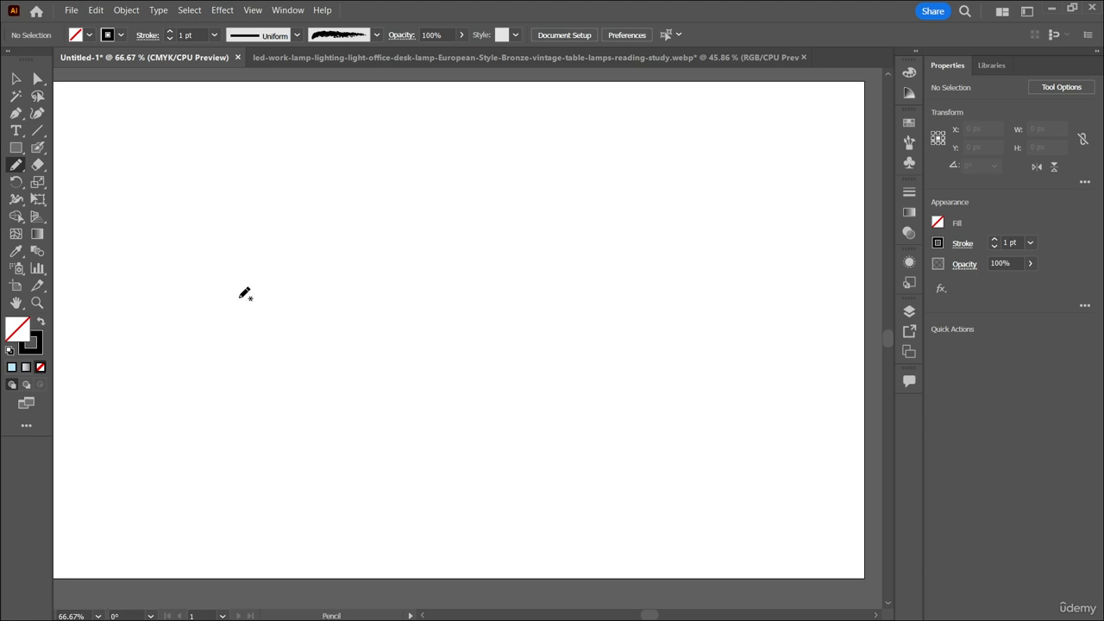
# Draw a closed whale outline with a forked tail, about 646 by 143 px, and add a curve across its body.
pyautogui.click(196, 329)
pyautogui.moveTo(195, 329)
pyautogui.mouseDown()
pyautogui.moveTo(250, 252)
pyautogui.moveTo(371, 241)
pyautogui.moveTo(622, 311)
pyautogui.moveTo(693, 264)
pyautogui.moveTo(711, 268)
pyautogui.moveTo(692, 289)
pyautogui.moveTo(730, 334)
pyautogui.moveTo(729, 346)
pyautogui.moveTo(627, 333)
pyautogui.moveTo(304, 359)
pyautogui.moveTo(197, 329)
pyautogui.mouseUp()
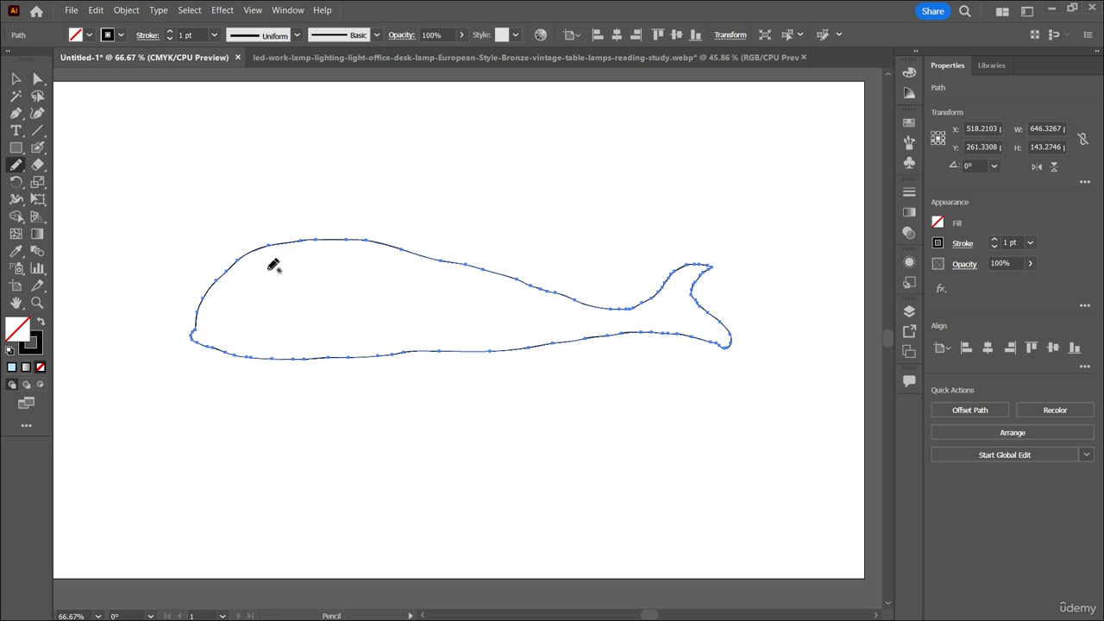
pyautogui.moveTo(255, 247)
pyautogui.mouseDown()
pyautogui.moveTo(261, 283)
pyautogui.moveTo(342, 320)
pyautogui.moveTo(439, 337)
pyautogui.moveTo(586, 325)
pyautogui.mouseUp()
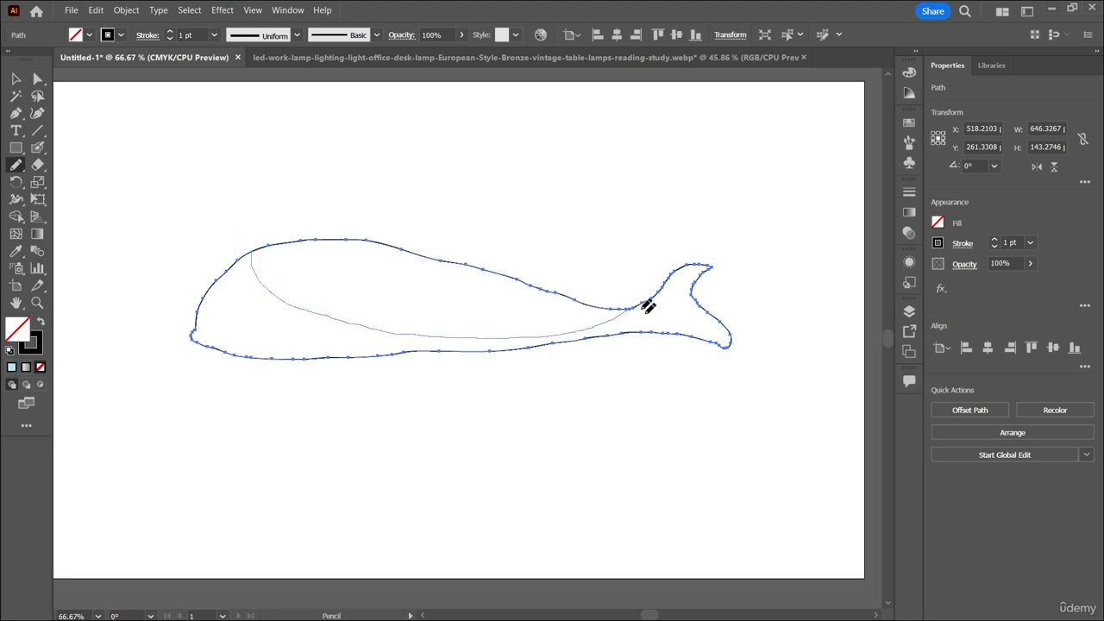
pyautogui.moveTo(648, 306); pyautogui.dragTo(648, 306)
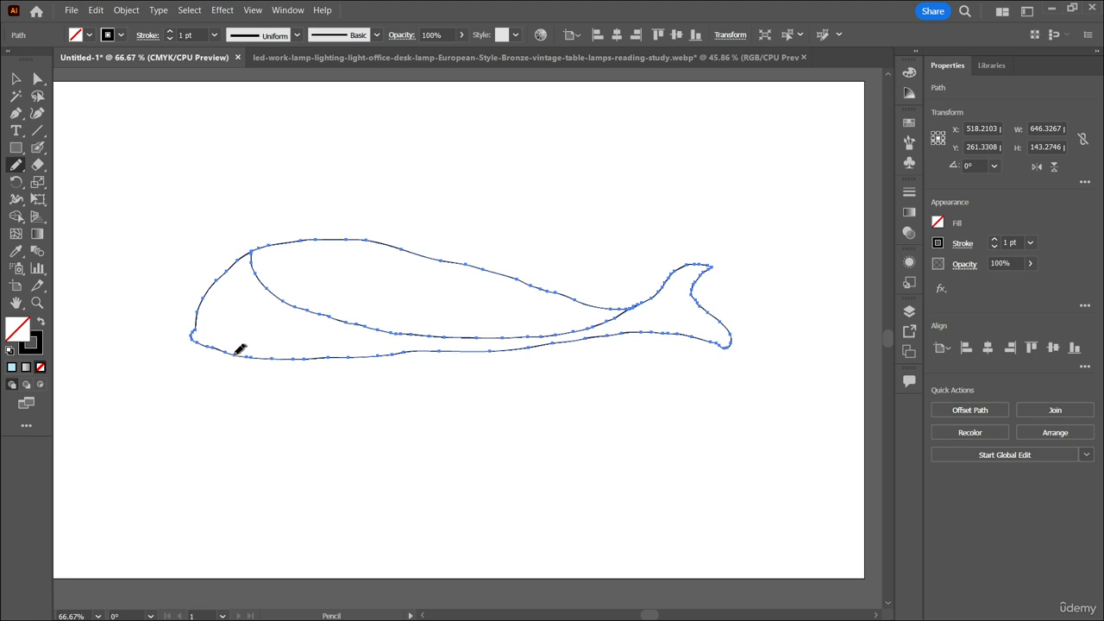
# Try to draw another curve from the whale's lower edge across its body, and undo both attempts.
pyautogui.moveTo(235, 345)
pyautogui.mouseDown()
pyautogui.moveTo(316, 319)
pyautogui.moveTo(637, 304)
pyautogui.mouseUp()
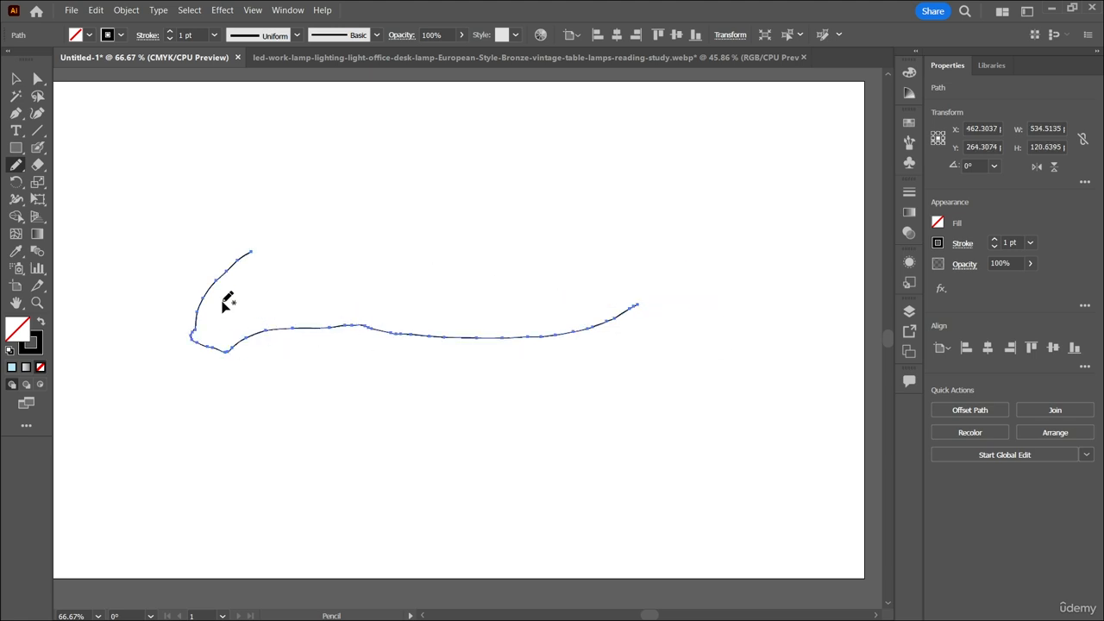
pyautogui.hotkey('ctrl', 'z')
pyautogui.moveTo(237, 349)
pyautogui.mouseDown()
pyautogui.moveTo(390, 335)
pyautogui.moveTo(556, 339)
pyautogui.mouseUp()
pyautogui.hotkey('ctrl', 'z')
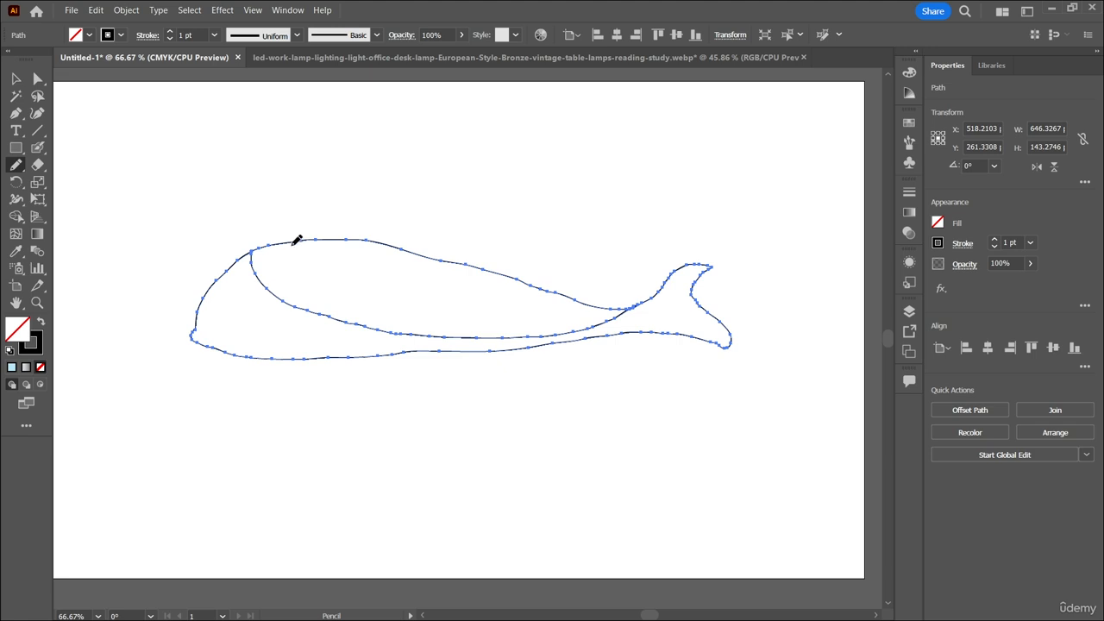
# Draw a branching water spout on the whale's back, making the whole shape about 222 px high.
pyautogui.moveTo(292, 244)
pyautogui.mouseDown()
pyautogui.moveTo(274, 217)
pyautogui.moveTo(238, 212)
pyautogui.moveTo(272, 205)
pyautogui.moveTo(287, 220)
pyautogui.moveTo(259, 185)
pyautogui.moveTo(303, 215)
pyautogui.mouseUp()
pyautogui.moveTo(313, 174)
pyautogui.mouseDown()
pyautogui.moveTo(312, 214)
pyautogui.moveTo(383, 223)
pyautogui.mouseUp()
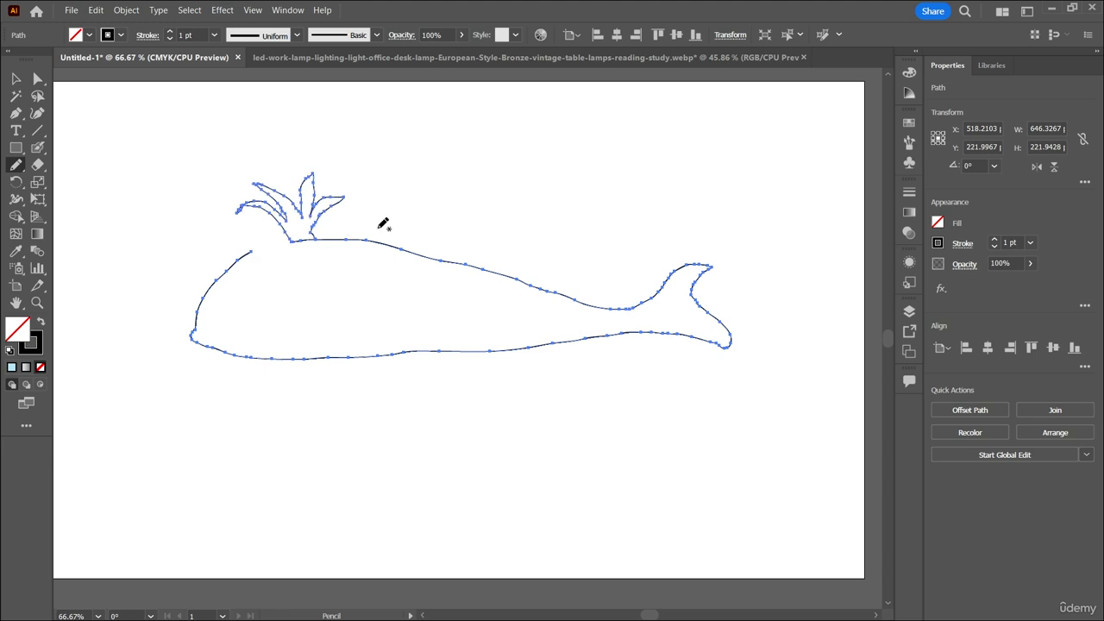
# Extend the outline to close the gap between the whale's head and water spout, and smooth the head and mouth with the Smooth tool.
pyautogui.moveTo(252, 248); pyautogui.dragTo(296, 239)
pyautogui.click(17, 167)
pyautogui.click(82, 199)
pyautogui.press('v')
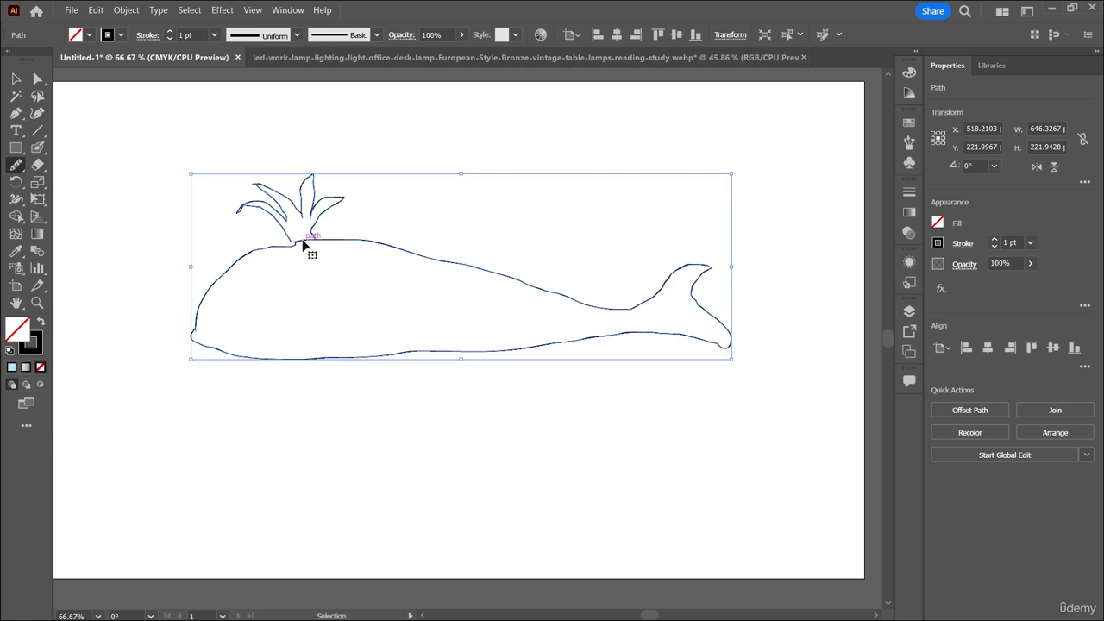
pyautogui.hotkey('ctrl', '+')
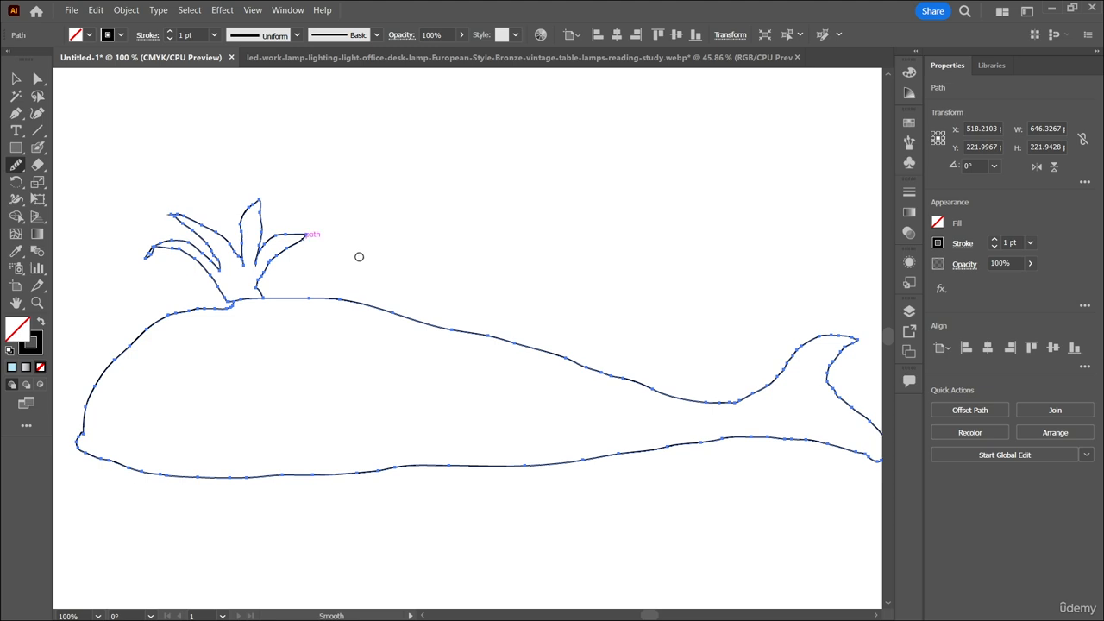
pyautogui.scroll(-1, 354, 262)
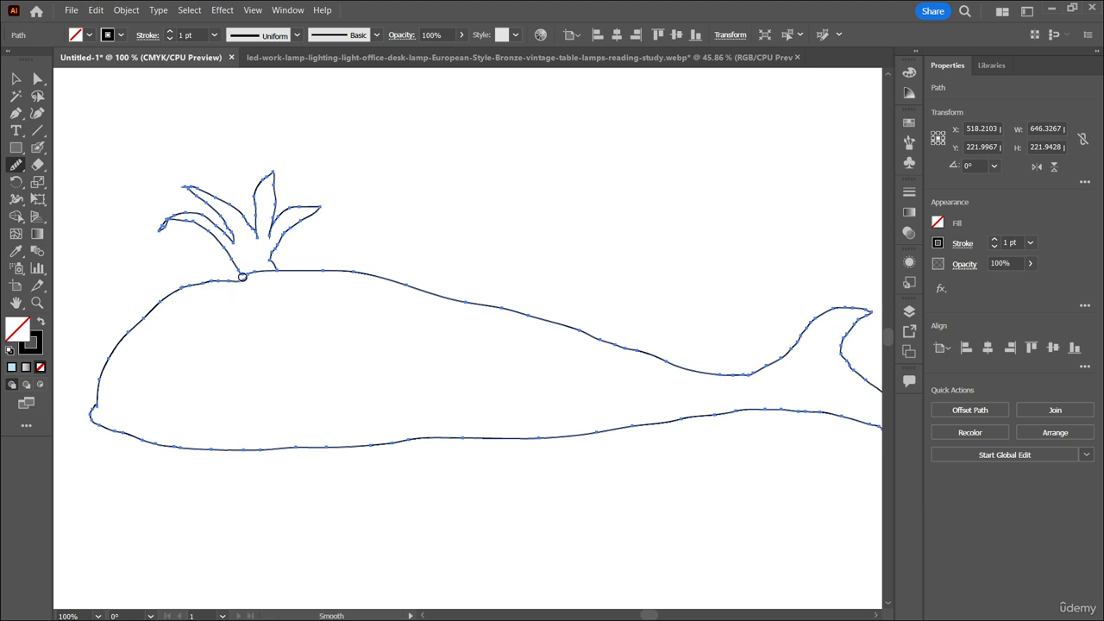
pyautogui.moveTo(247, 276); pyautogui.dragTo(206, 283)
pyautogui.moveTo(103, 431); pyautogui.dragTo(105, 431)
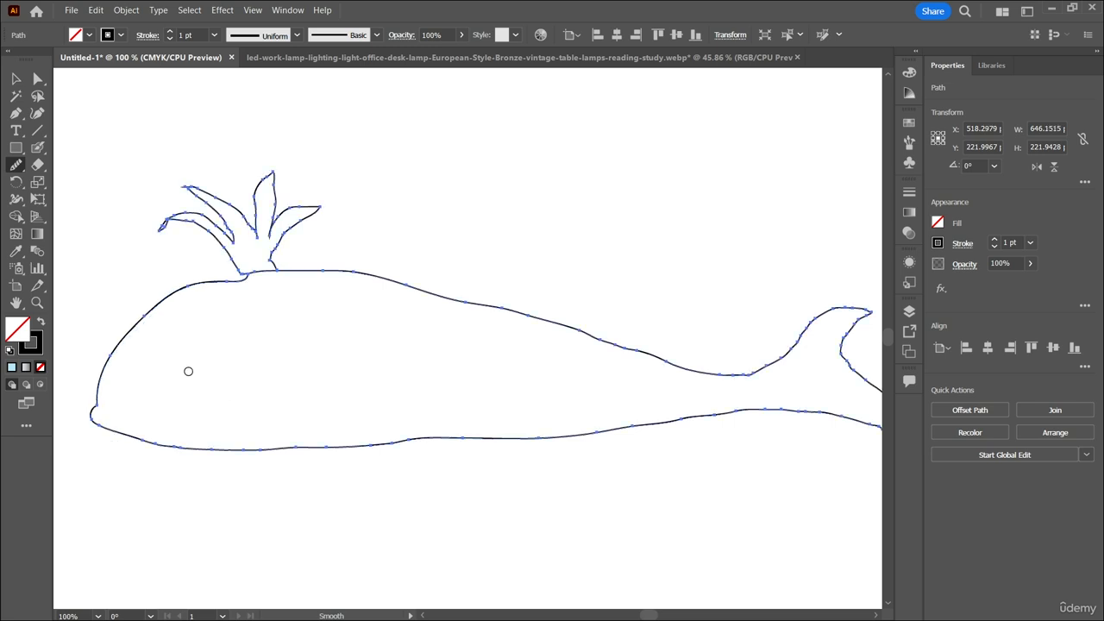
# Smooth the base and branches of the water spout and the long curve of the whale's back.
pyautogui.moveTo(246, 274)
pyautogui.mouseDown()
pyautogui.moveTo(199, 236)
pyautogui.moveTo(154, 231)
pyautogui.moveTo(174, 215)
pyautogui.moveTo(233, 238)
pyautogui.moveTo(185, 192)
pyautogui.mouseUp()
pyautogui.moveTo(282, 194)
pyautogui.mouseDown()
pyautogui.moveTo(279, 227)
pyautogui.moveTo(308, 205)
pyautogui.moveTo(282, 269)
pyautogui.moveTo(334, 273)
pyautogui.mouseUp()
pyautogui.hscroll(1, 277, 266)
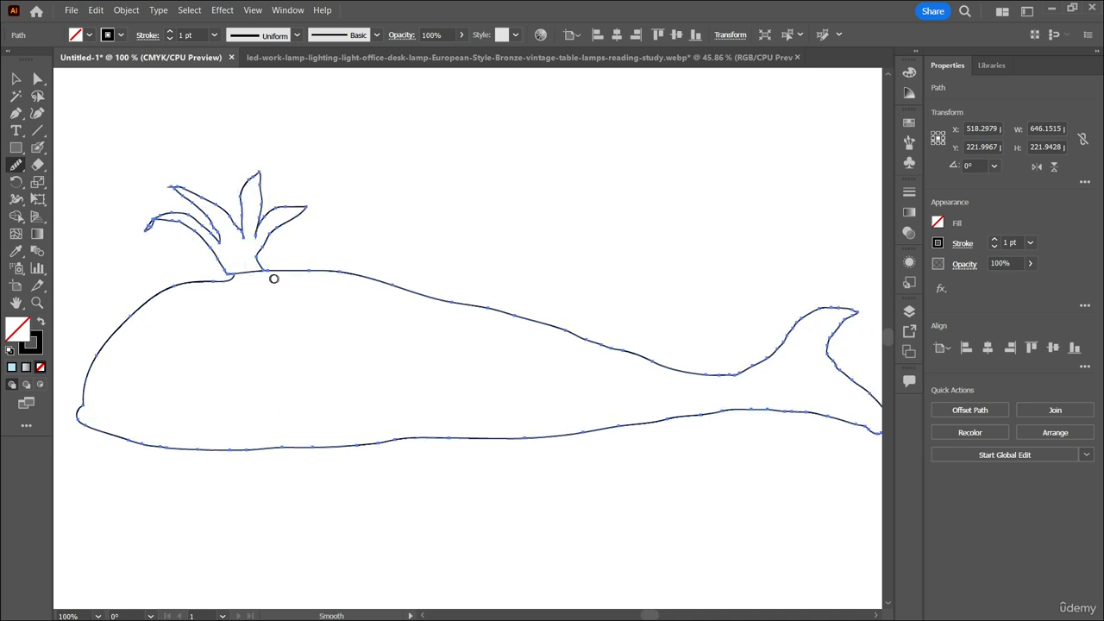
pyautogui.moveTo(274, 276)
pyautogui.mouseDown()
pyautogui.moveTo(410, 290)
pyautogui.moveTo(660, 362)
pyautogui.moveTo(740, 372)
pyautogui.moveTo(717, 334)
pyautogui.moveTo(767, 299)
pyautogui.mouseUp()
# Smooth the outline of the whale's tail and its whole lower edge.
pyautogui.scroll(-1, 691, 319)
pyautogui.hscroll(4, 719, 322)
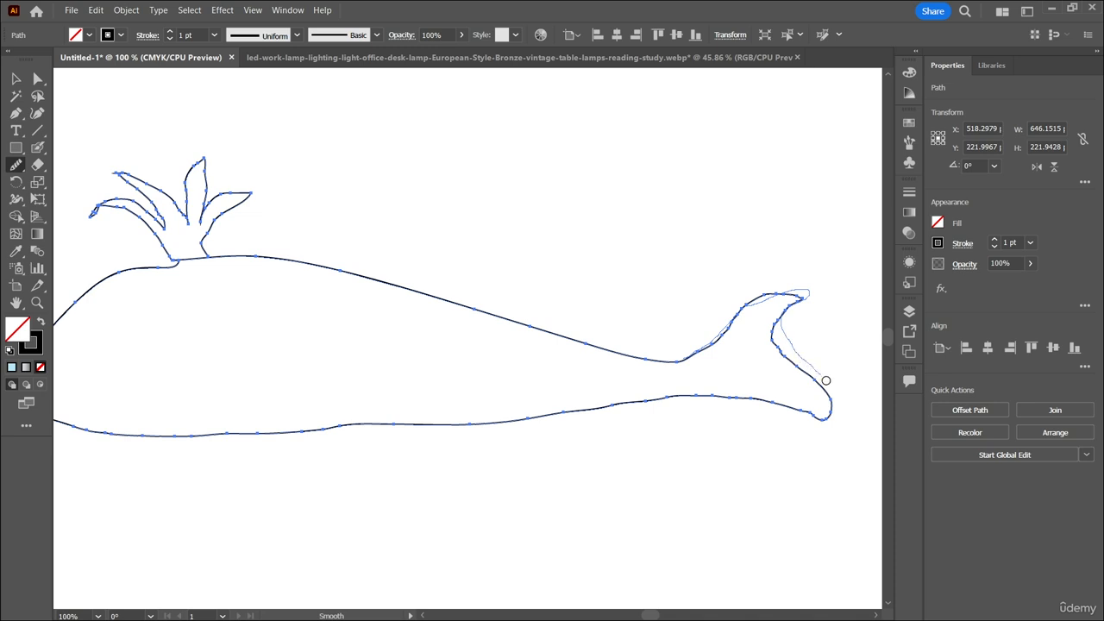
pyautogui.moveTo(743, 396)
pyautogui.mouseDown()
pyautogui.moveTo(601, 394)
pyautogui.moveTo(155, 438)
pyautogui.moveTo(164, 441)
pyautogui.mouseUp()
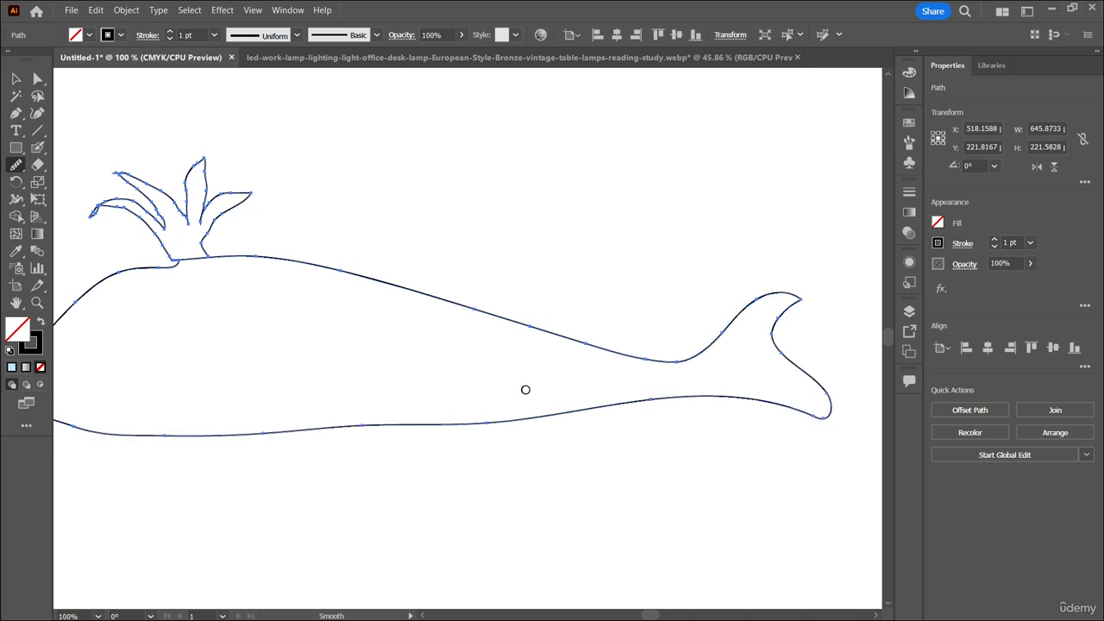
pyautogui.hscroll(-4, 487, 370)
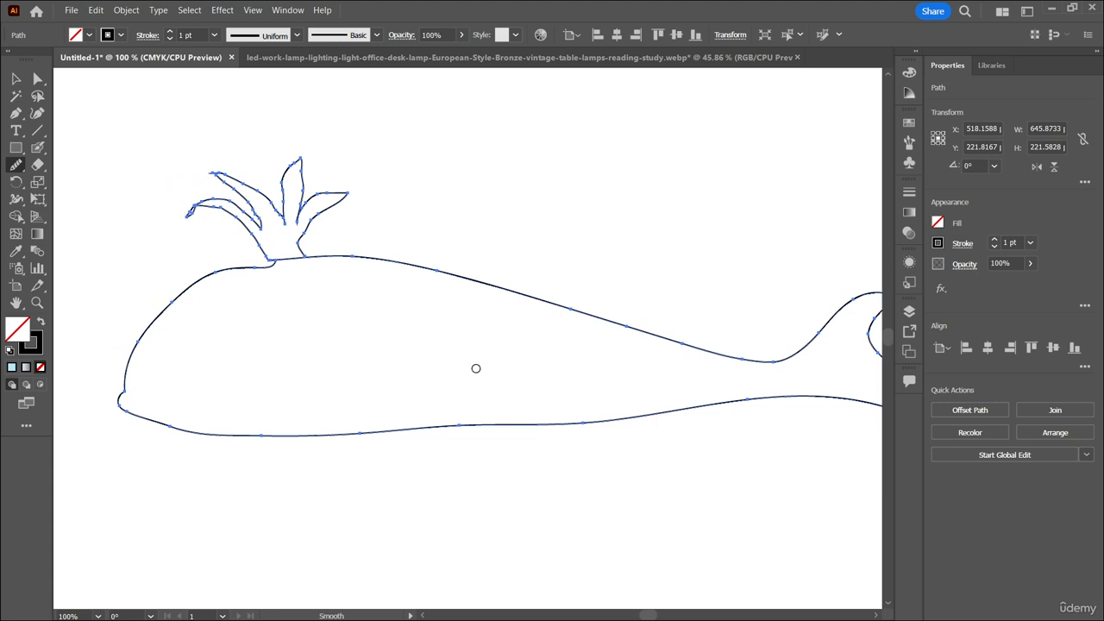
pyautogui.hscroll(1, 482, 369)
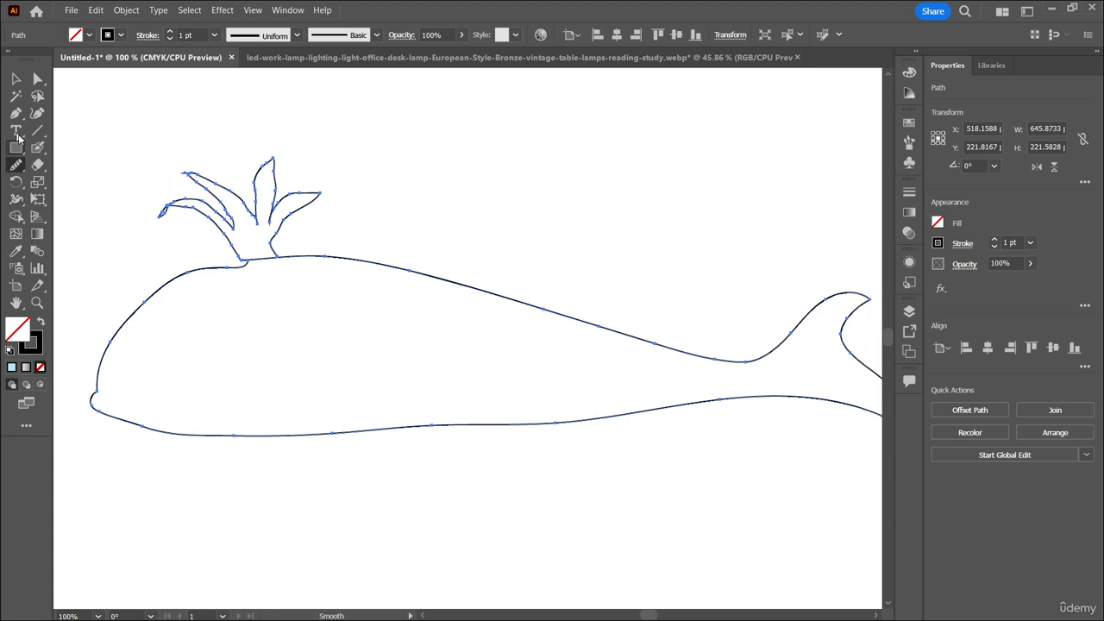
# Draw a small eye on the whale's head with the Pencil tool, with a line about 23 by 10 px beneath it.
pyautogui.click(15, 164)
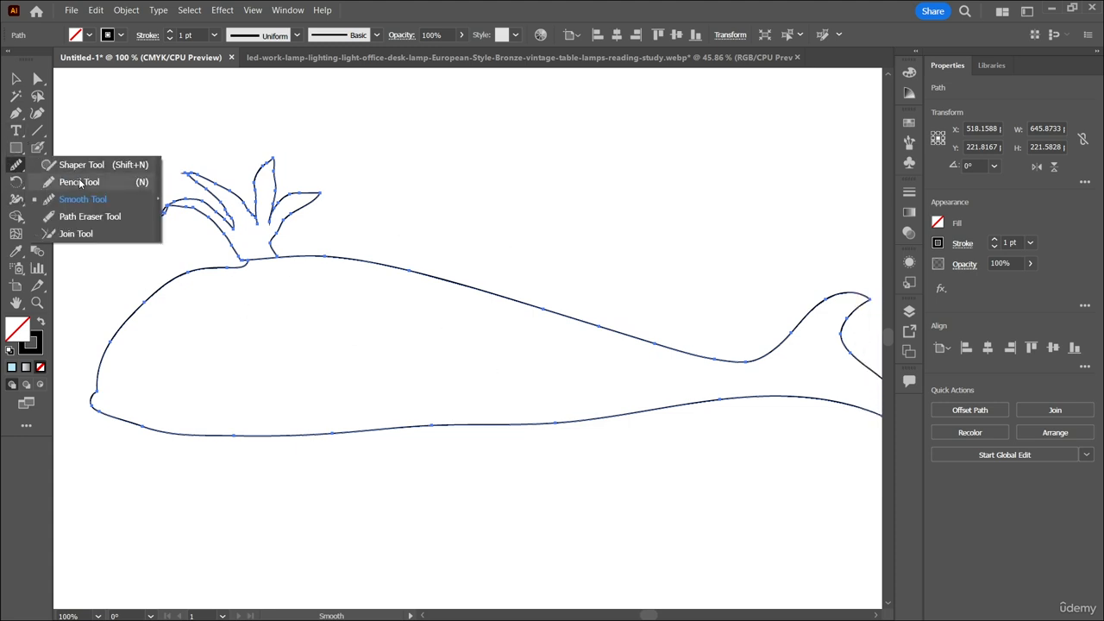
pyautogui.click(76, 182)
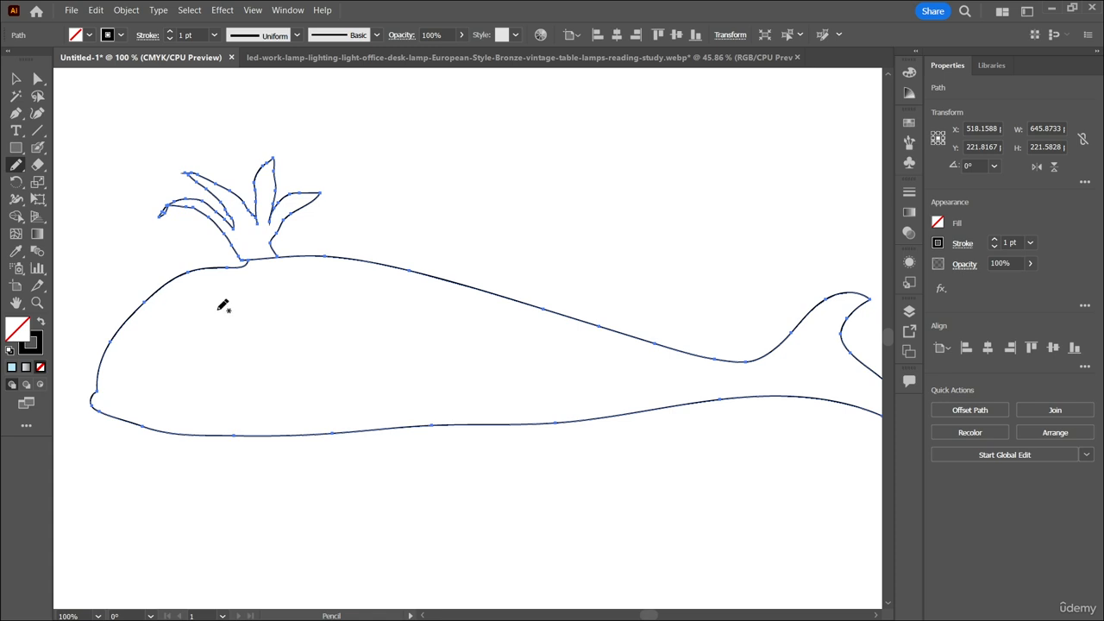
pyautogui.moveTo(220, 308)
pyautogui.mouseDown()
pyautogui.moveTo(231, 324)
pyautogui.moveTo(221, 331)
pyautogui.moveTo(236, 336)
pyautogui.mouseUp()
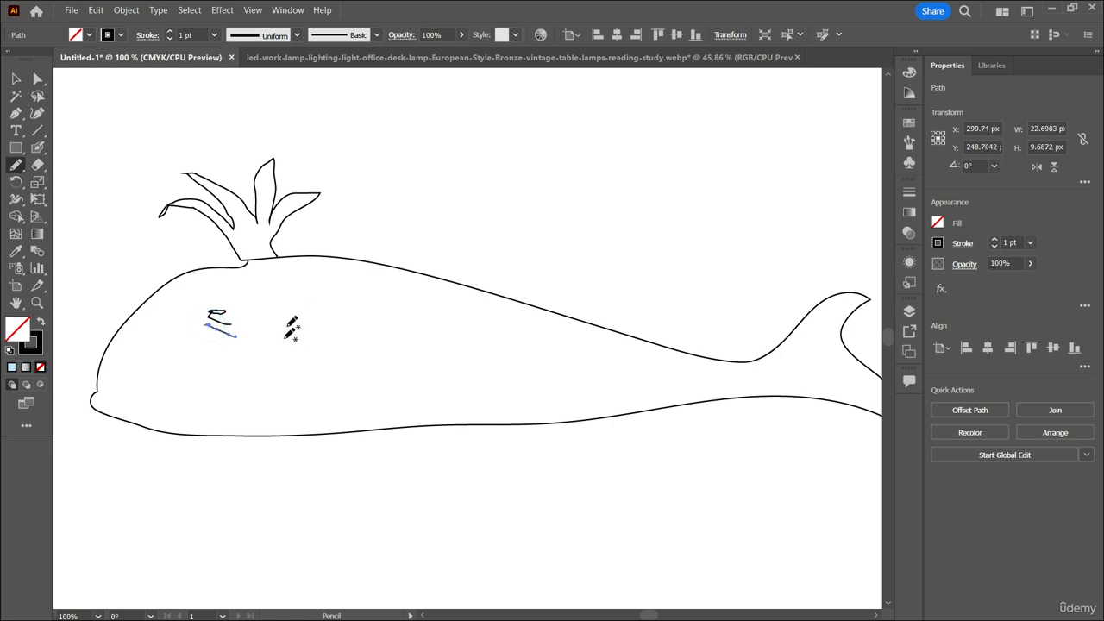
# Try to draw a curve about 401 by 100 px across the body from the back to the tail base, and undo it.
pyautogui.moveTo(267, 263)
pyautogui.mouseDown()
pyautogui.moveTo(274, 298)
pyautogui.moveTo(364, 367)
pyautogui.moveTo(456, 386)
pyautogui.moveTo(709, 378)
pyautogui.moveTo(767, 356)
pyautogui.mouseUp()
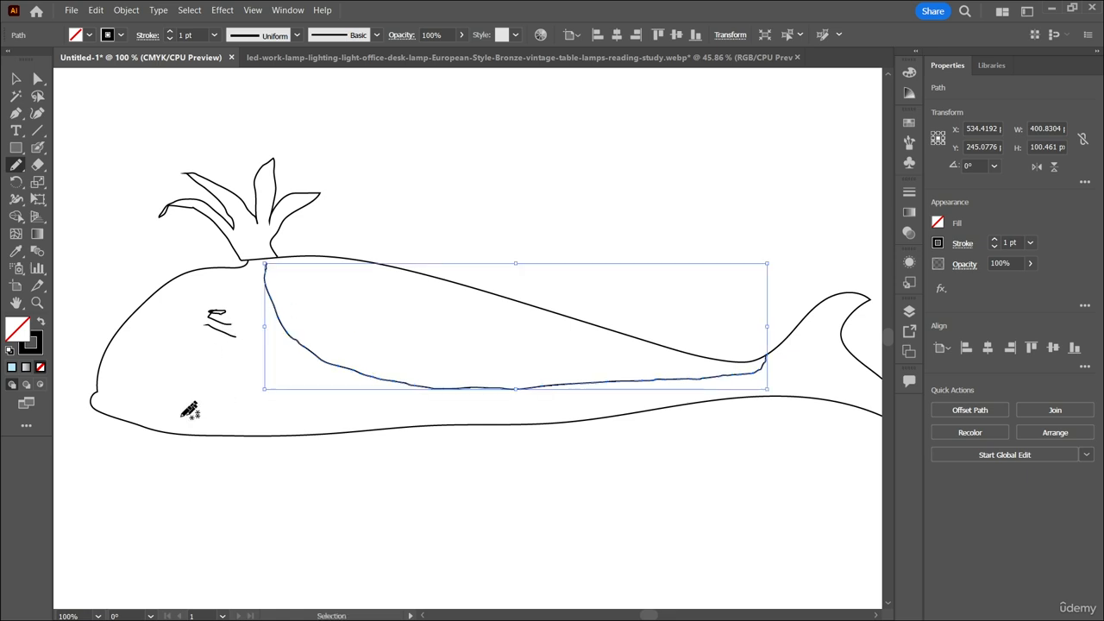
pyautogui.hotkey('ctrl', 'z')
# Draw a belly line about 462 by 35 px from the lower jaw to the tail base, and smooth it.
pyautogui.moveTo(169, 424)
pyautogui.mouseDown()
pyautogui.moveTo(216, 394)
pyautogui.moveTo(609, 382)
pyautogui.moveTo(714, 384)
pyautogui.moveTo(745, 399)
pyautogui.mouseUp()
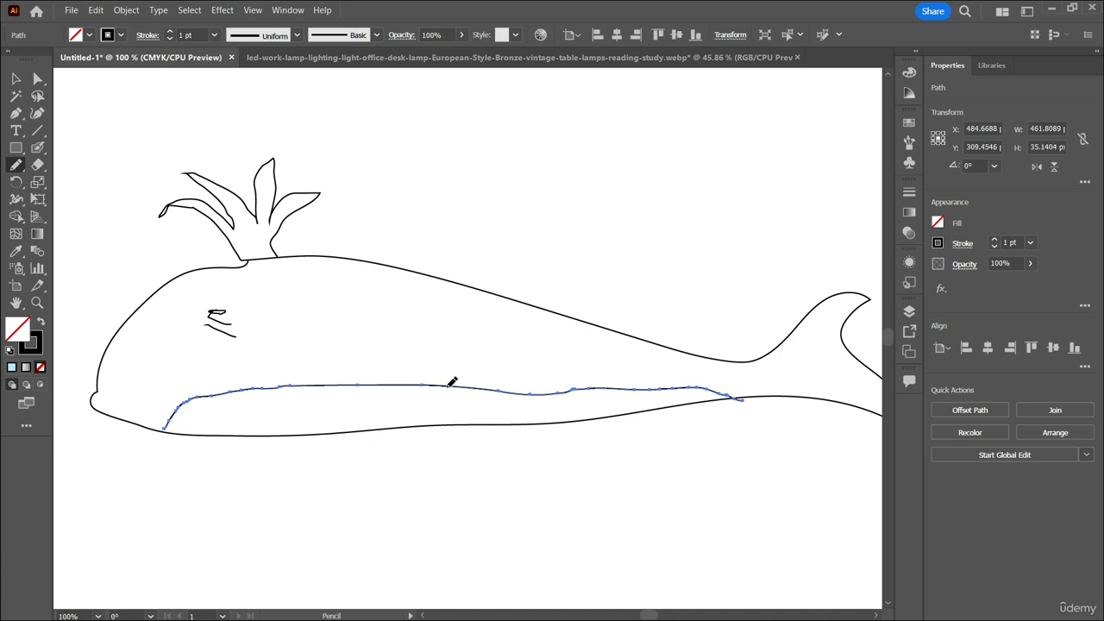
pyautogui.moveTo(15, 165); pyautogui.dragTo(98, 201)
pyautogui.moveTo(160, 428)
pyautogui.mouseDown()
pyautogui.moveTo(188, 396)
pyautogui.moveTo(253, 393)
pyautogui.moveTo(407, 404)
pyautogui.moveTo(734, 396)
pyautogui.mouseUp()
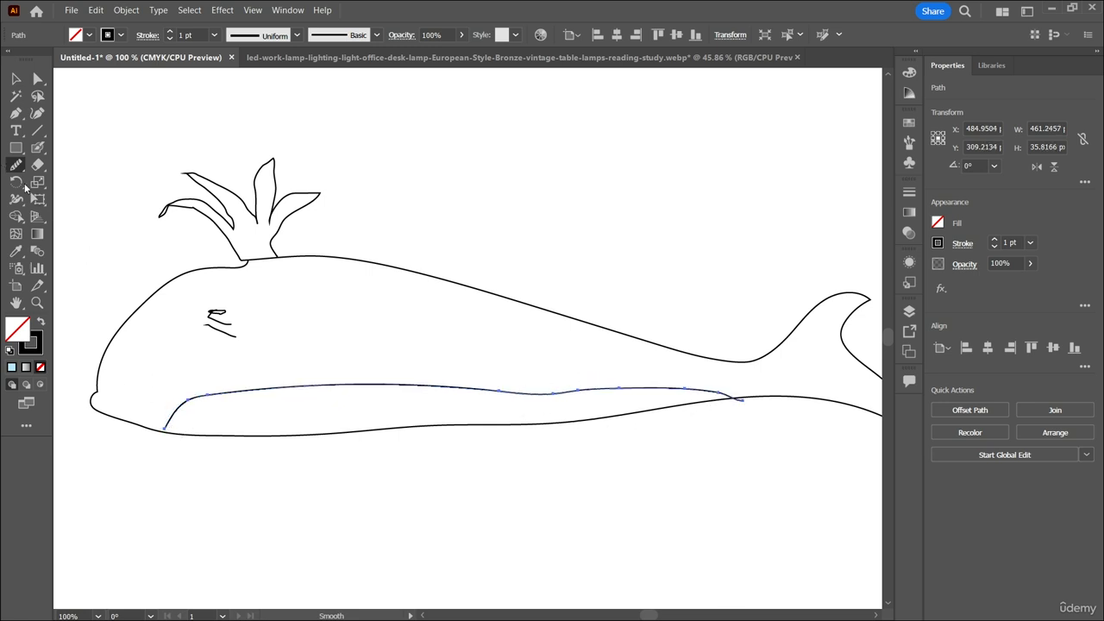
# Try to draw two short Pencil strokes down from the front of the belly line, and undo both.
pyautogui.moveTo(17, 168)
pyautogui.mouseDown()
pyautogui.moveTo(73, 202)
pyautogui.moveTo(82, 183)
pyautogui.mouseUp()
pyautogui.moveTo(217, 393); pyautogui.dragTo(207, 421)
pyautogui.moveTo(254, 394); pyautogui.dragTo(254, 412)
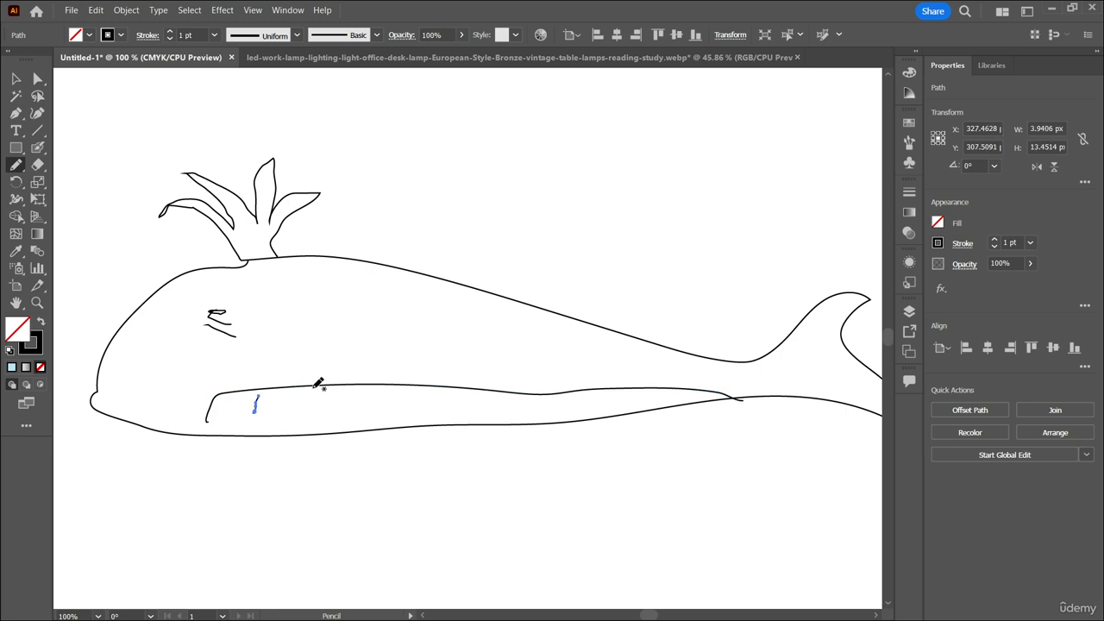
pyautogui.hotkey('ctrl', 'z')
pyautogui.hotkey('ctrl', 'z')
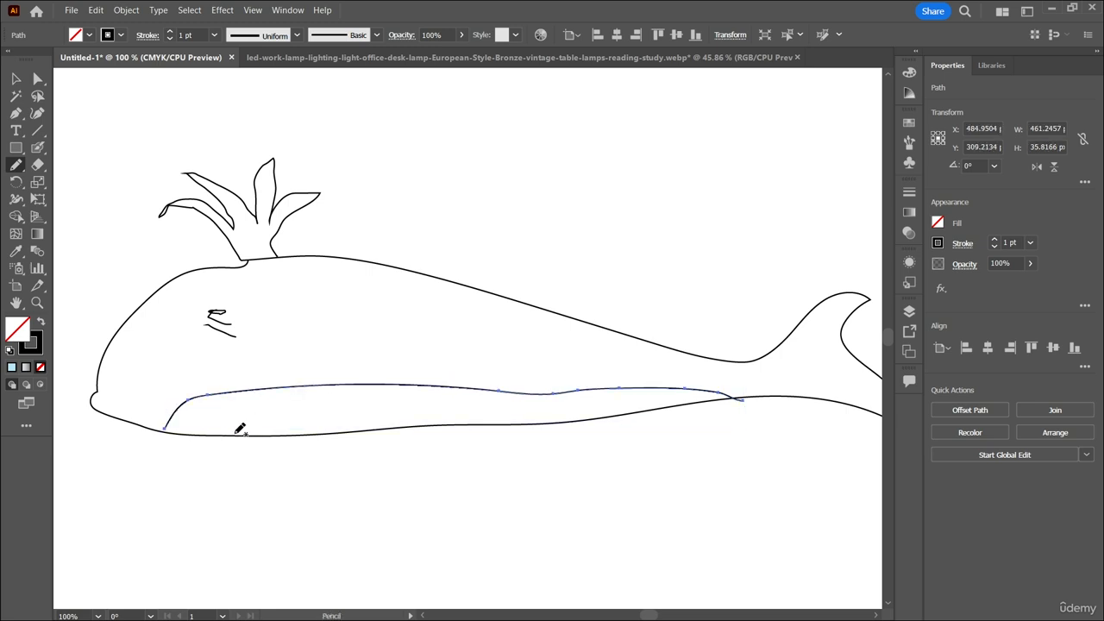
# Draw eight short, mostly slanted strokes along the belly band between the belly line and the lower edge.
pyautogui.moveTo(237, 434)
pyautogui.mouseDown()
pyautogui.moveTo(258, 399)
pyautogui.moveTo(301, 402)
pyautogui.mouseUp()
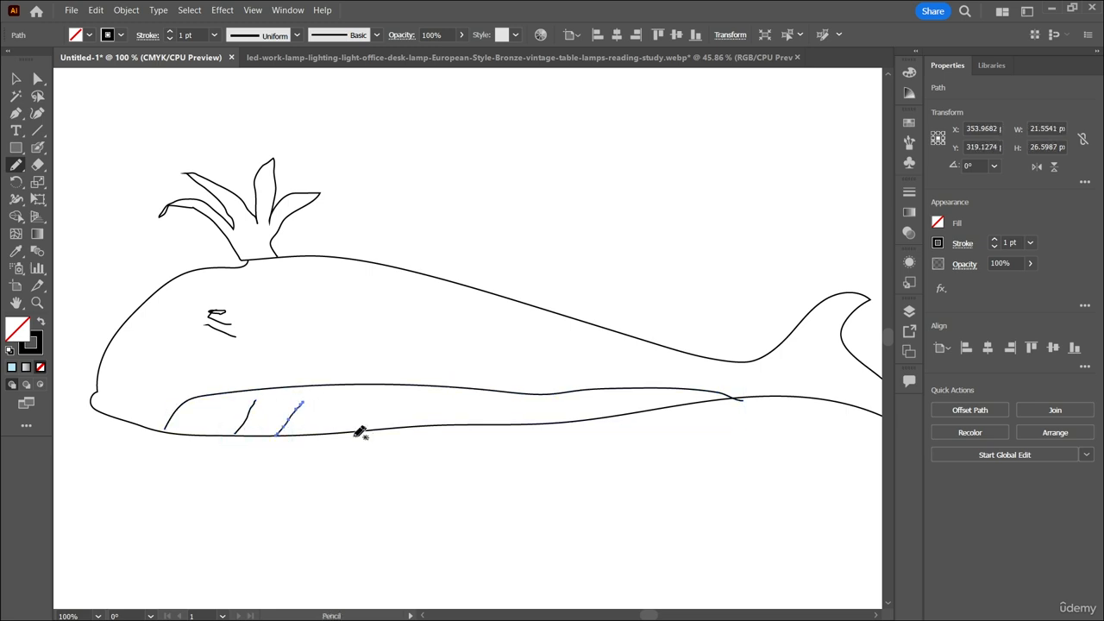
pyautogui.moveTo(344, 431)
pyautogui.mouseDown()
pyautogui.moveTo(442, 375)
pyautogui.moveTo(445, 416)
pyautogui.moveTo(415, 415)
pyautogui.moveTo(419, 405)
pyautogui.moveTo(653, 393)
pyautogui.mouseUp()
pyautogui.hotkey('ctrl', 'z')
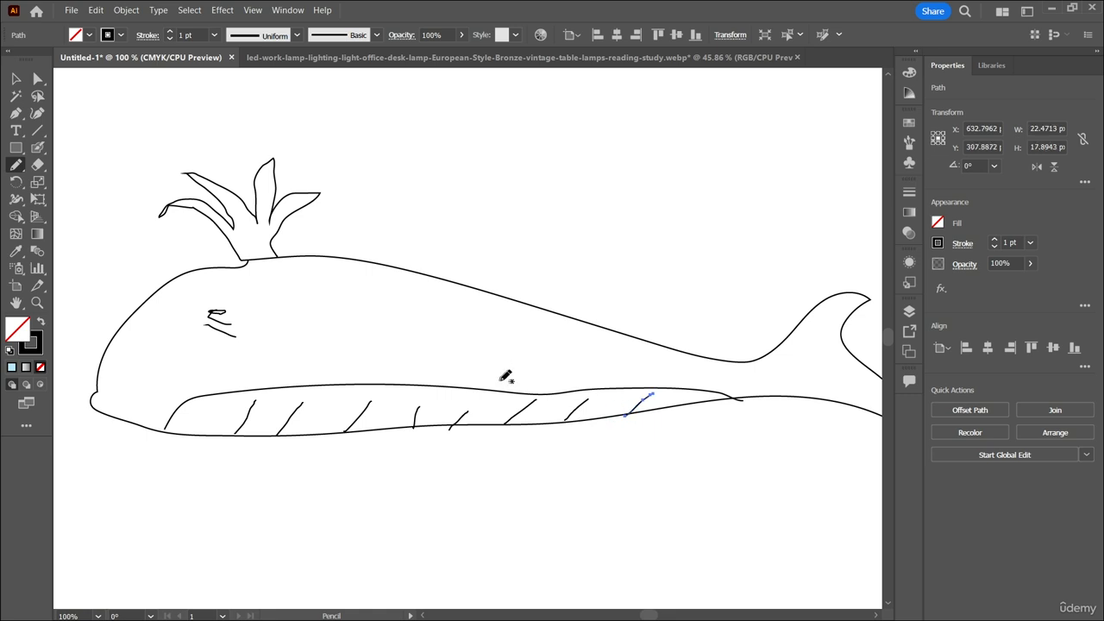
# Go over the belly strokes and the eye lines with the Smooth tool.
pyautogui.click(15, 165)
pyautogui.click(70, 200)
pyautogui.moveTo(240, 432)
pyautogui.mouseDown()
pyautogui.moveTo(256, 404)
pyautogui.moveTo(300, 406)
pyautogui.mouseUp()
pyautogui.moveTo(355, 434)
pyautogui.mouseDown()
pyautogui.moveTo(382, 408)
pyautogui.moveTo(535, 401)
pyautogui.mouseUp()
pyautogui.moveTo(626, 415); pyautogui.dragTo(651, 394)
pyautogui.moveTo(207, 311)
pyautogui.mouseDown()
pyautogui.moveTo(231, 327)
pyautogui.moveTo(221, 314)
pyautogui.moveTo(203, 312)
pyautogui.moveTo(234, 345)
pyautogui.moveTo(240, 333)
pyautogui.mouseUp()
# Try to erase a section of the whale's back with the Path Eraser without selecting its outline.
pyautogui.scroll(2, 377, 319)
pyautogui.scroll(-1, 379, 321)
pyautogui.hscroll(2, 400, 321)
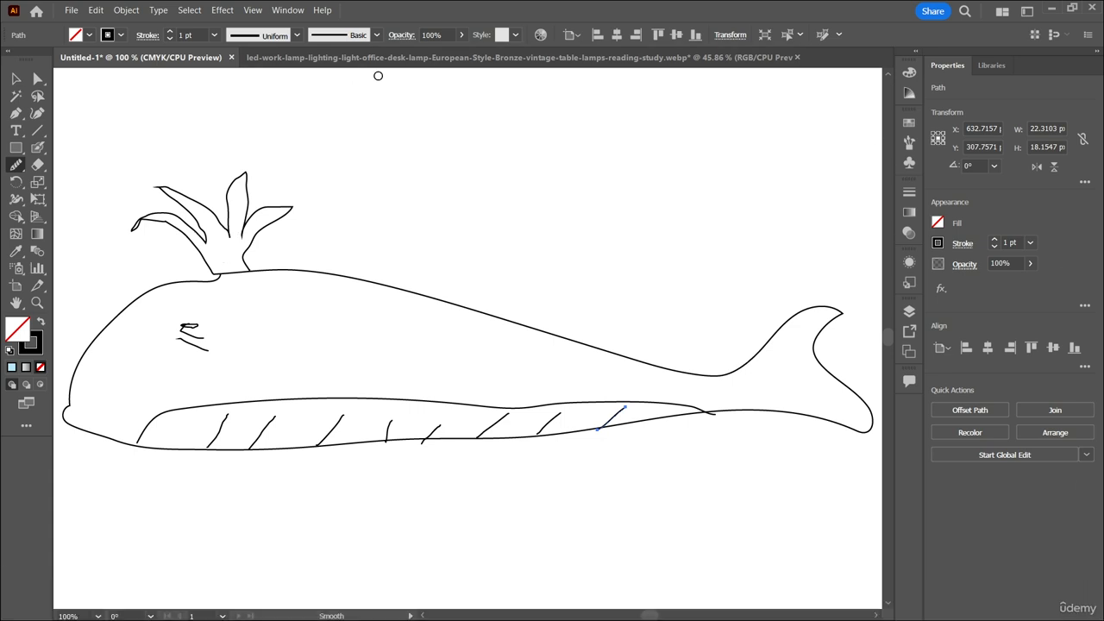
pyautogui.click(17, 164)
pyautogui.click(90, 217)
pyautogui.moveTo(293, 277); pyautogui.dragTo(436, 298)
pyautogui.moveTo(316, 272)
pyautogui.mouseDown()
pyautogui.moveTo(436, 310)
pyautogui.moveTo(495, 309)
pyautogui.mouseUp()
# Select all the paths of the whale drawing and group them.
pyautogui.click(17, 79)
pyautogui.click(377, 320)
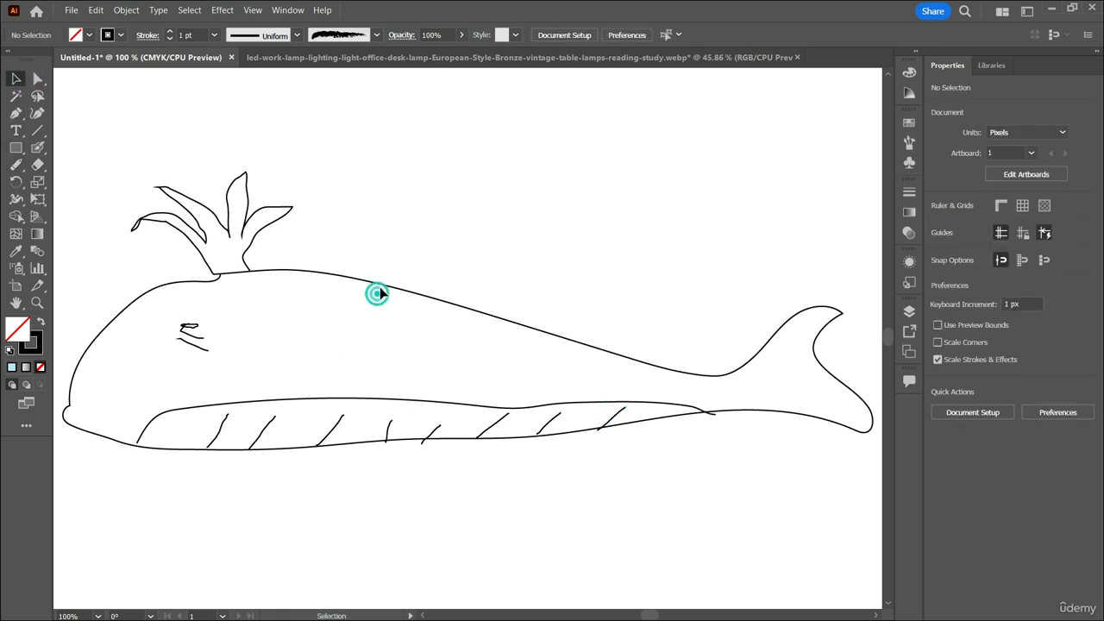
pyautogui.moveTo(100, 164); pyautogui.dragTo(848, 520)
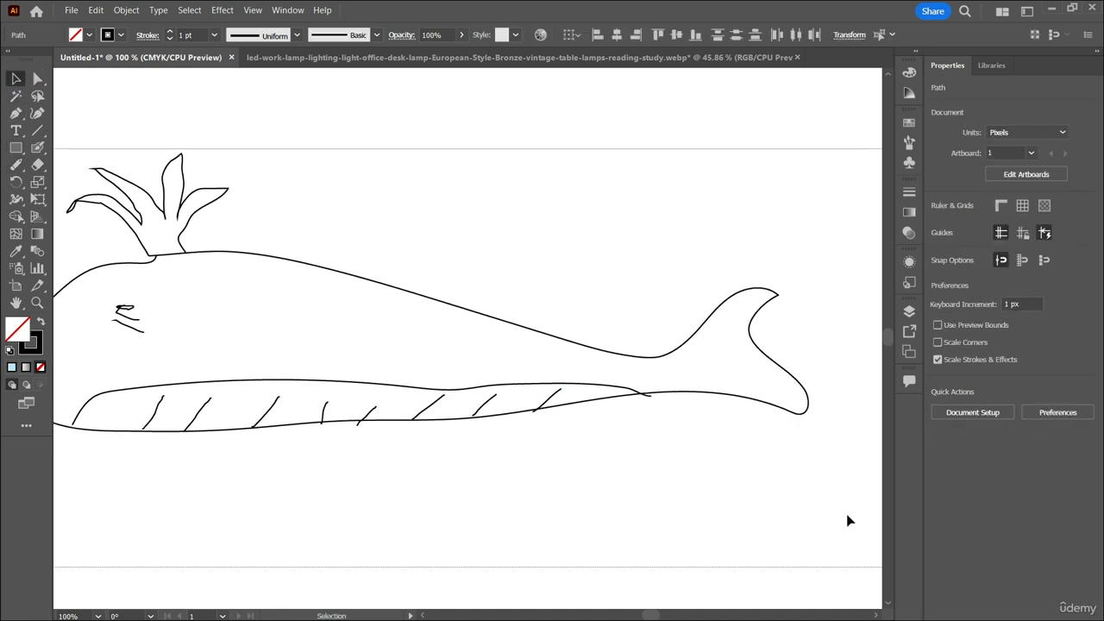
pyautogui.rightClick(521, 324)
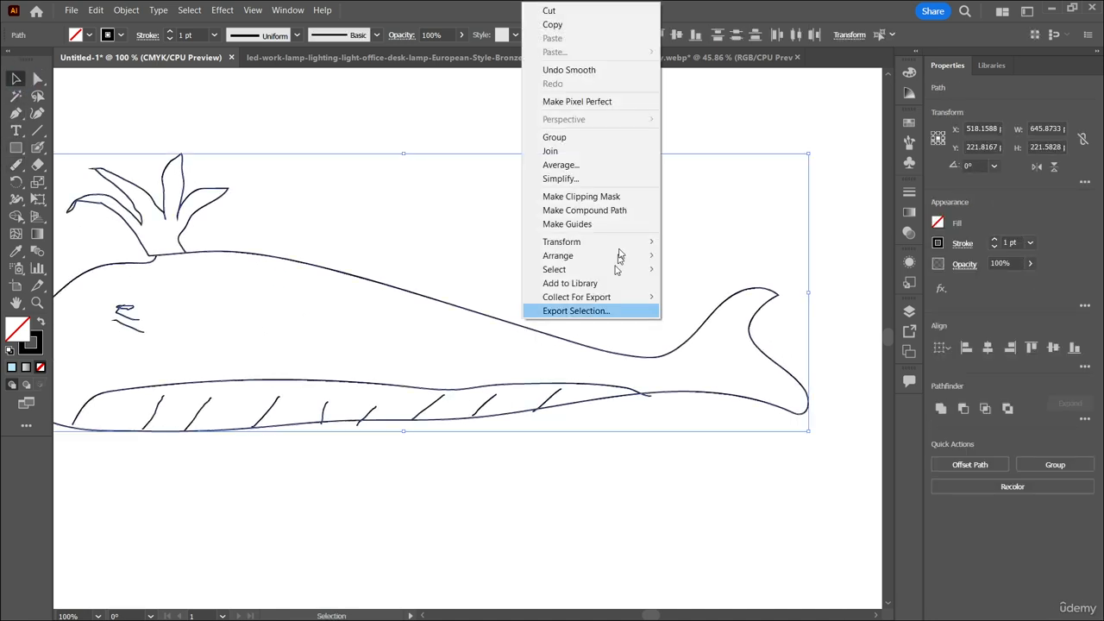
pyautogui.click(565, 140)
pyautogui.hscroll(-4, 593, 208)
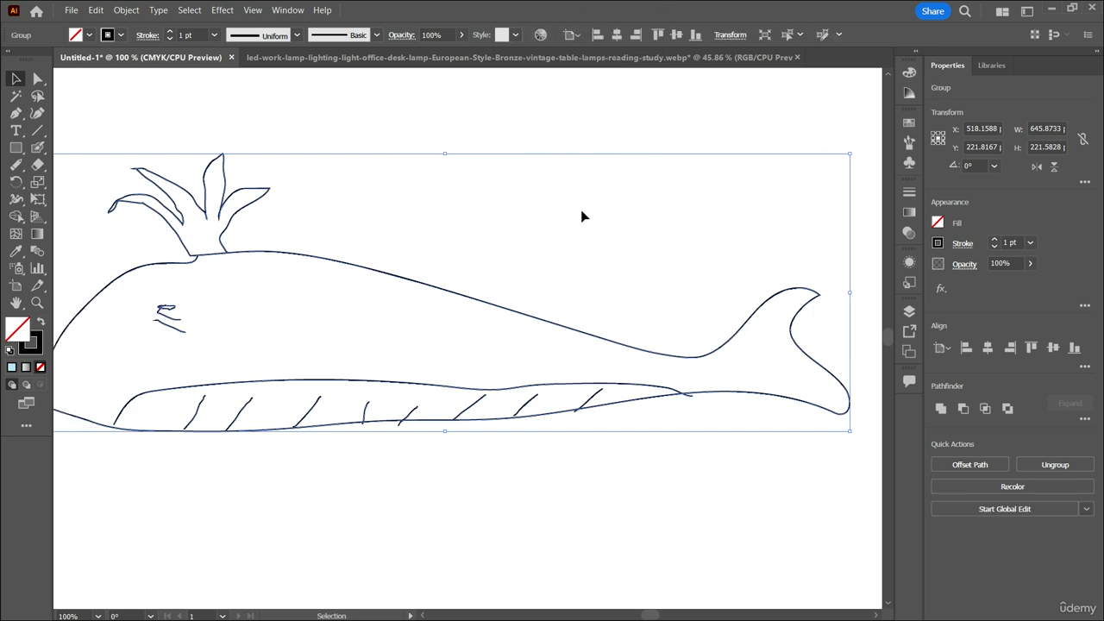
# Erase a long section of the whale's back and a short gap beside the water spout with the Path Eraser.
pyautogui.click(16, 164)
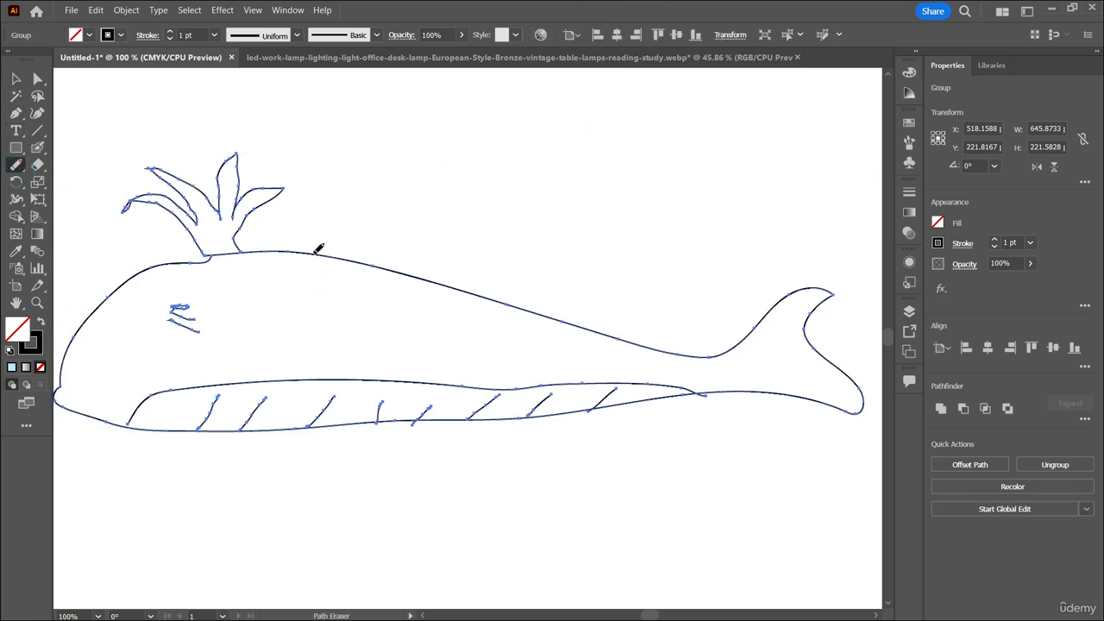
pyautogui.moveTo(290, 251); pyautogui.dragTo(380, 264)
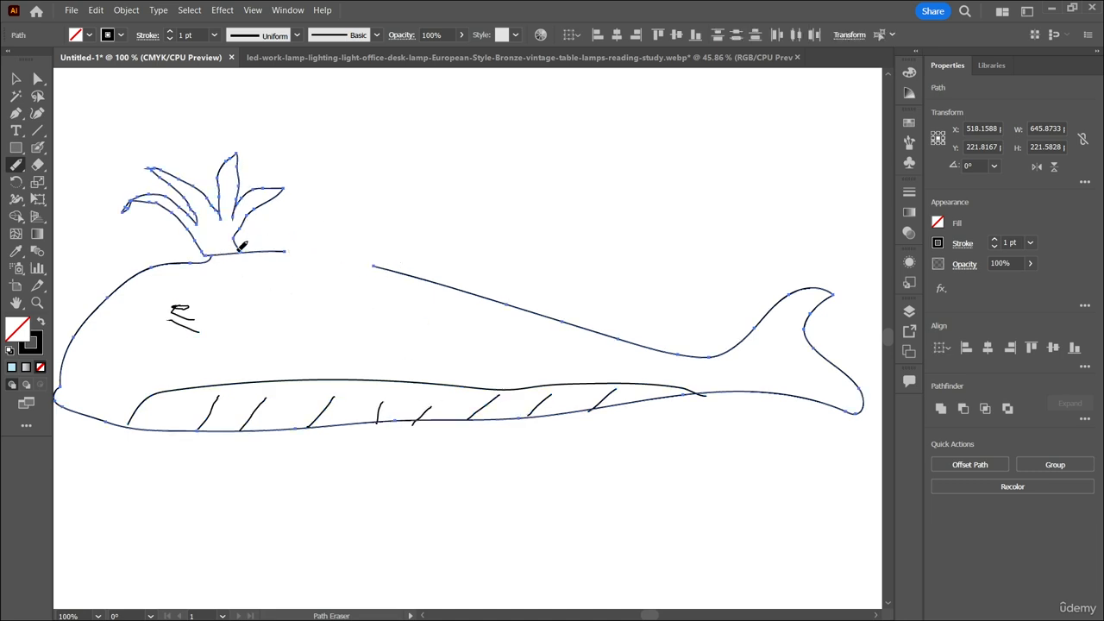
pyautogui.moveTo(239, 250)
pyautogui.mouseDown()
pyautogui.moveTo(274, 190)
pyautogui.moveTo(263, 166)
pyautogui.moveTo(162, 187)
pyautogui.moveTo(146, 227)
pyautogui.moveTo(217, 251)
pyautogui.moveTo(255, 218)
pyautogui.moveTo(270, 184)
pyautogui.moveTo(147, 164)
pyautogui.moveTo(110, 206)
pyautogui.moveTo(216, 255)
pyautogui.moveTo(247, 254)
pyautogui.moveTo(248, 219)
pyautogui.moveTo(269, 239)
pyautogui.mouseUp()
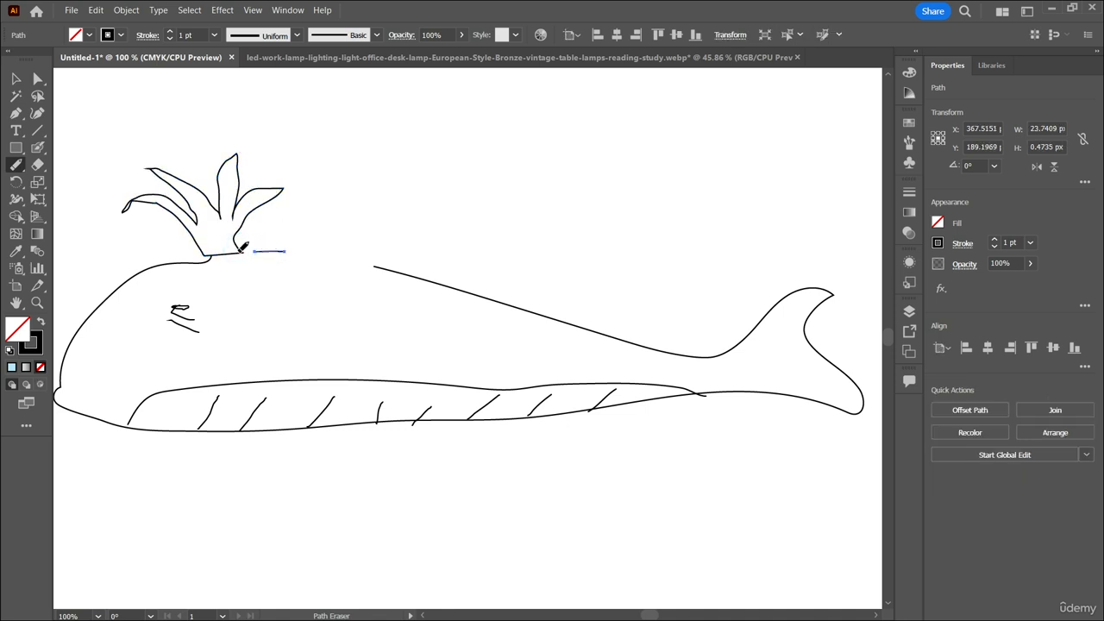
pyautogui.moveTo(239, 242)
pyautogui.mouseDown()
pyautogui.moveTo(253, 216)
pyautogui.moveTo(249, 226)
pyautogui.mouseUp()
# Select the whale group again and erase a section from the front of the head outline.
pyautogui.click(16, 79)
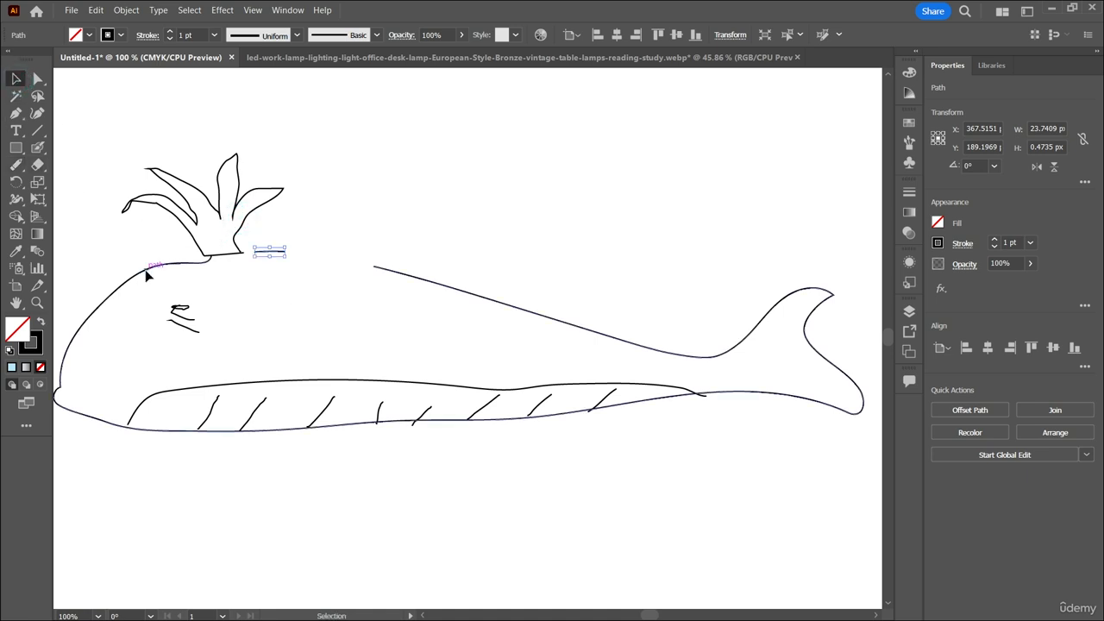
pyautogui.click(149, 274)
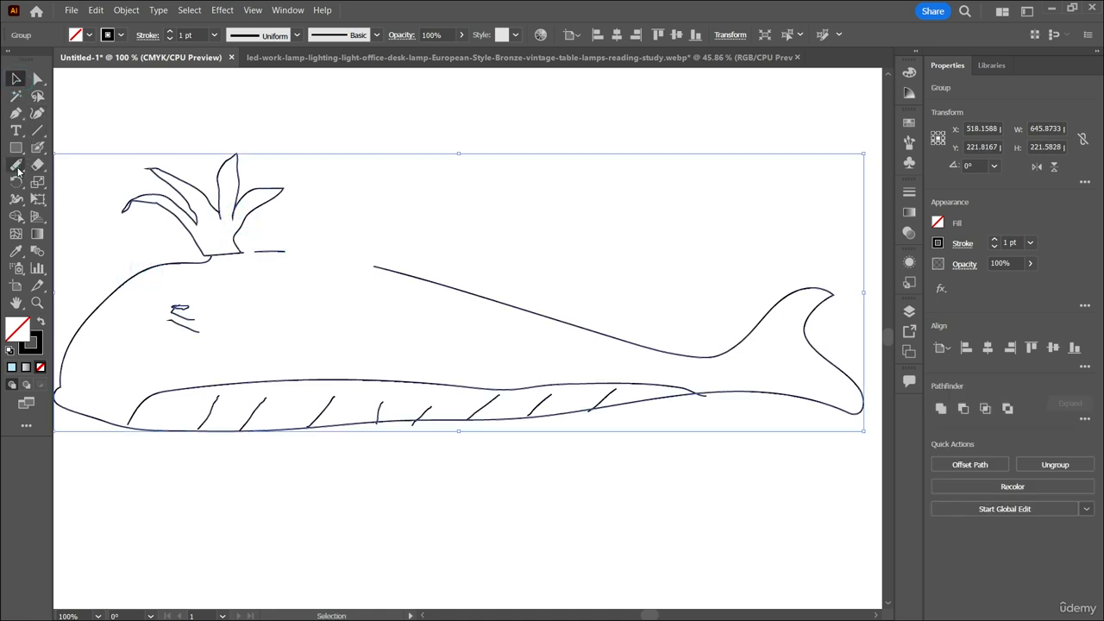
pyautogui.click(16, 167)
pyautogui.moveTo(107, 295); pyautogui.dragTo(74, 329)
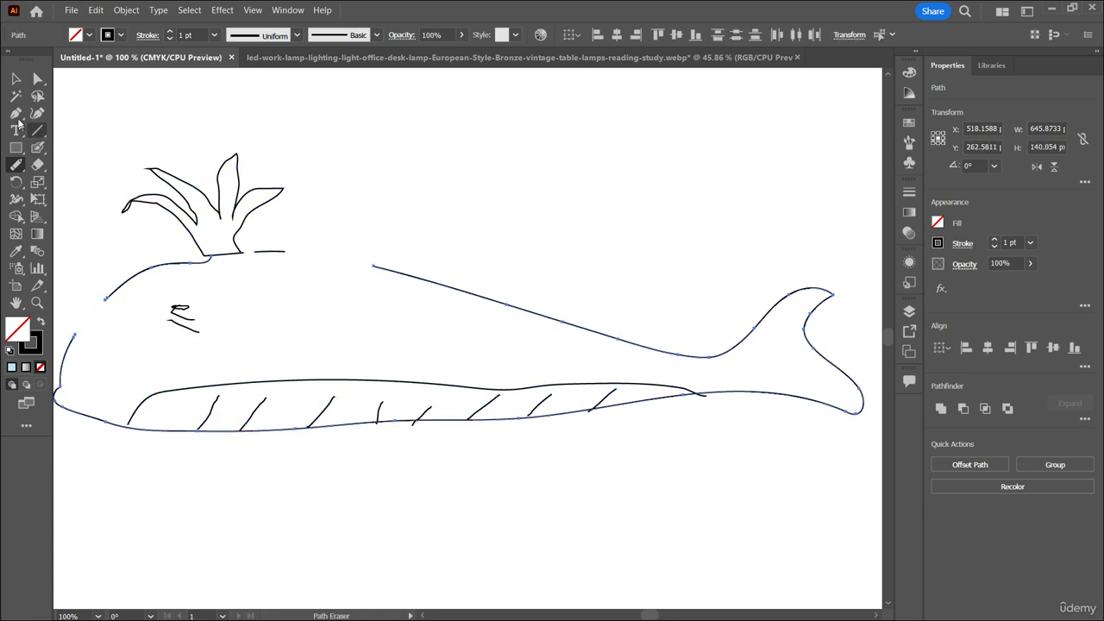
# Reselect the whale group and erase the upper part of the eye, keeping the slanted line beneath it.
pyautogui.click(17, 79)
pyautogui.click(177, 308)
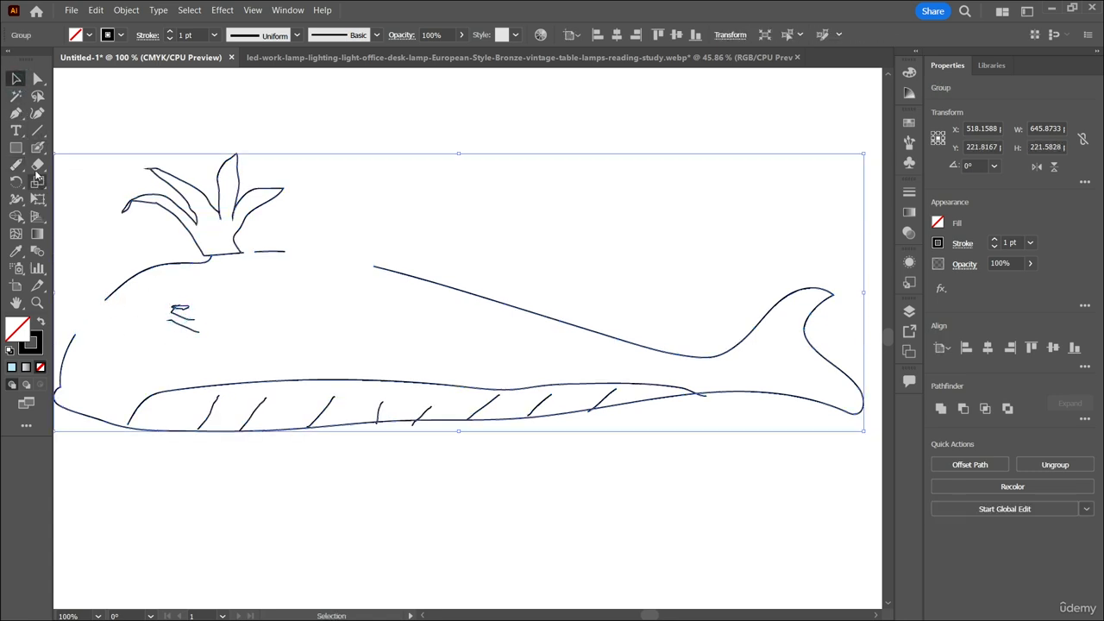
pyautogui.click(17, 165)
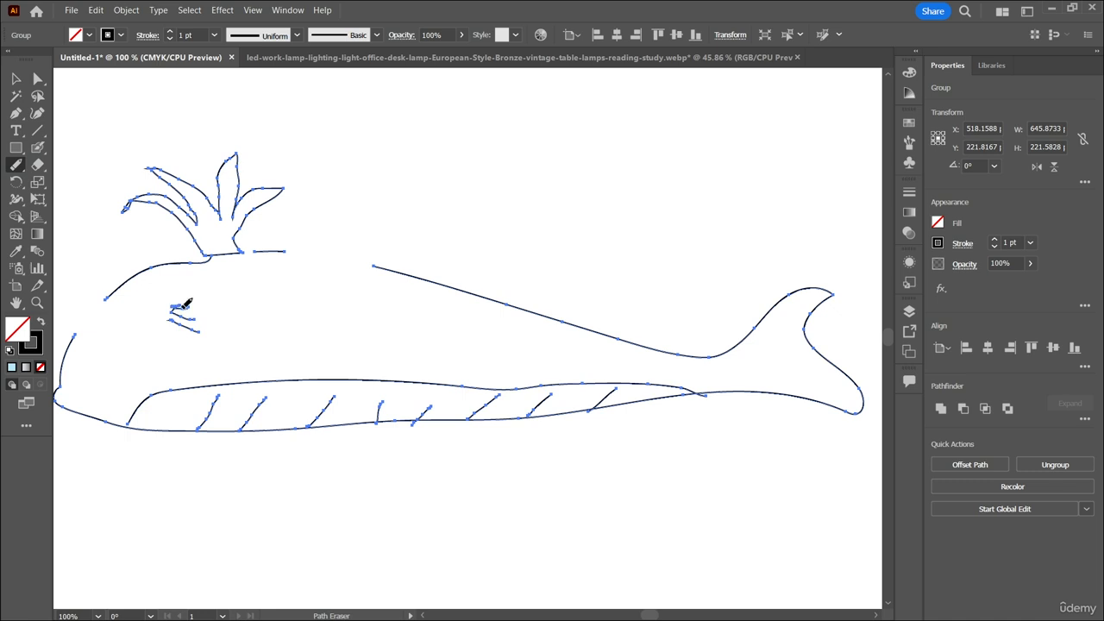
pyautogui.moveTo(186, 302); pyautogui.dragTo(185, 309)
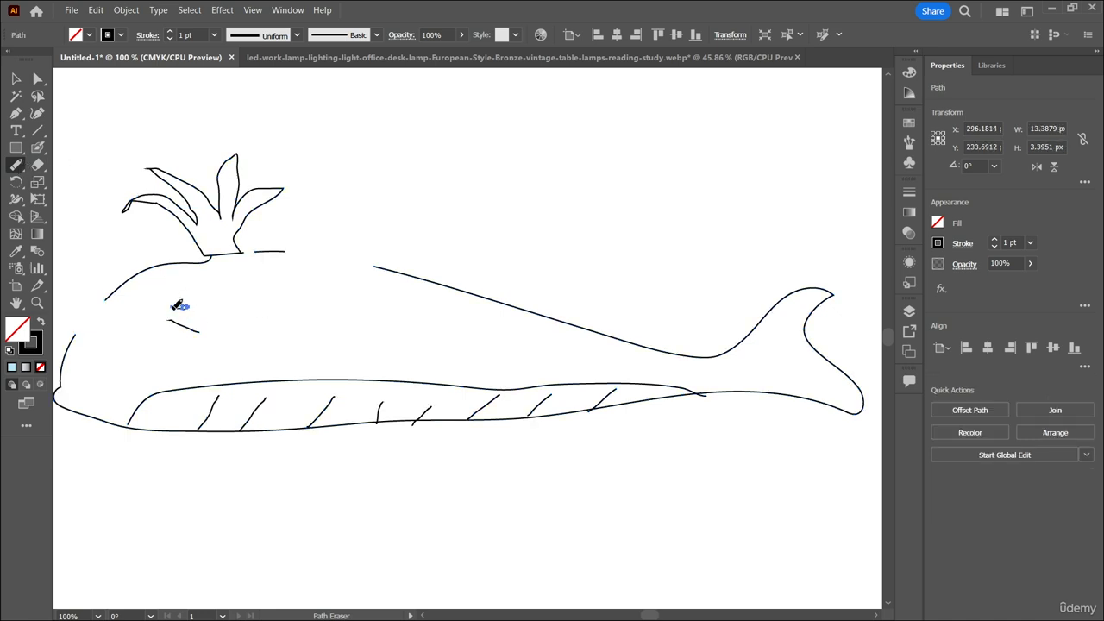
pyautogui.moveTo(178, 308); pyautogui.dragTo(202, 319)
pyautogui.scroll(-2, 207, 275)
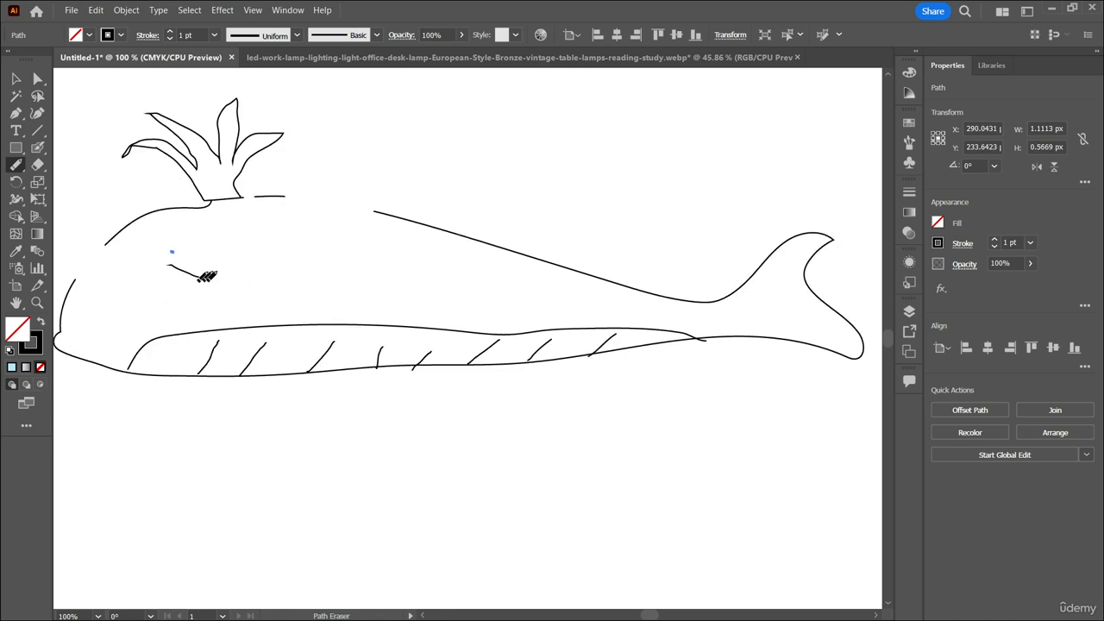
pyautogui.scroll(1, 224, 280)
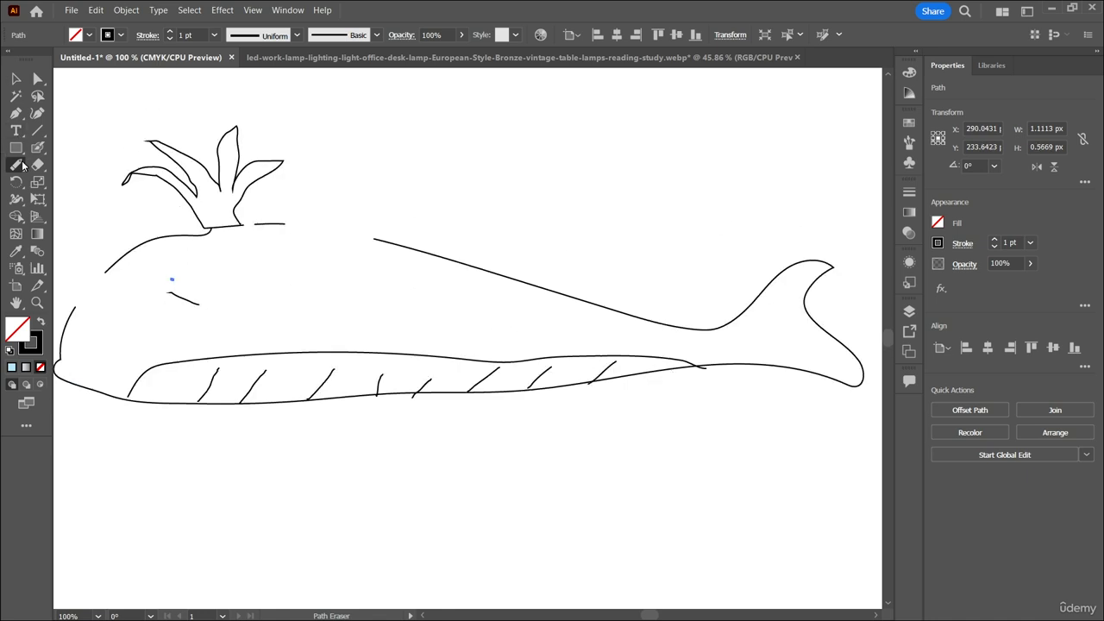
# Close the gap at the front of the whale's head outline with the Join tool after reselecting the whale group.
pyautogui.moveTo(23, 165); pyautogui.dragTo(87, 231)
pyautogui.moveTo(106, 272); pyautogui.dragTo(74, 308)
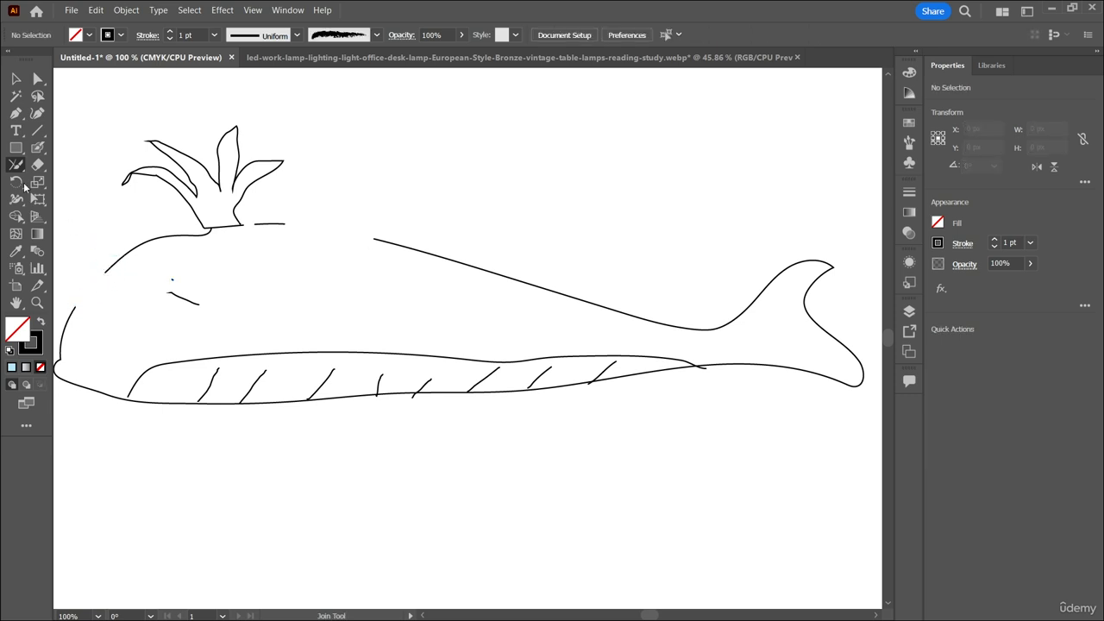
pyautogui.click(15, 78)
pyautogui.click(141, 248)
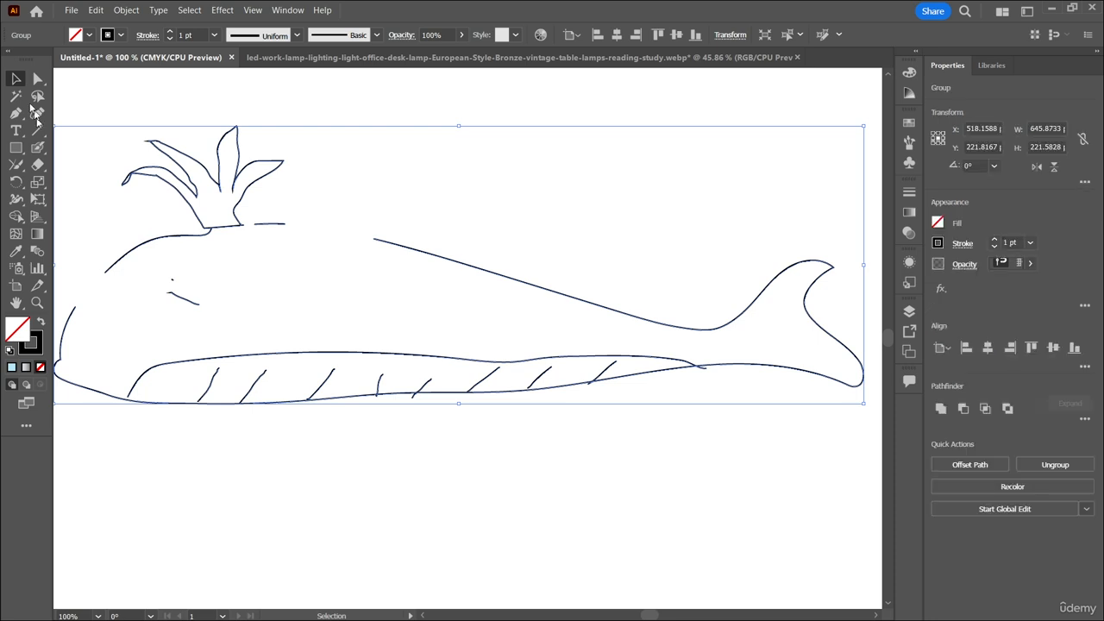
pyautogui.click(15, 166)
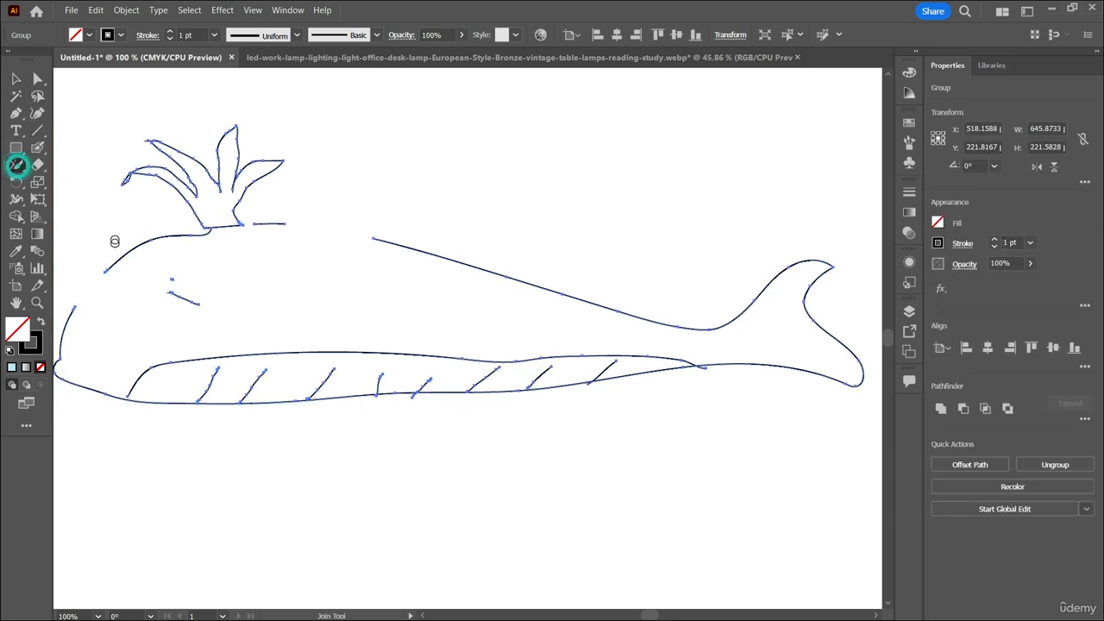
pyautogui.moveTo(106, 270); pyautogui.dragTo(70, 312)
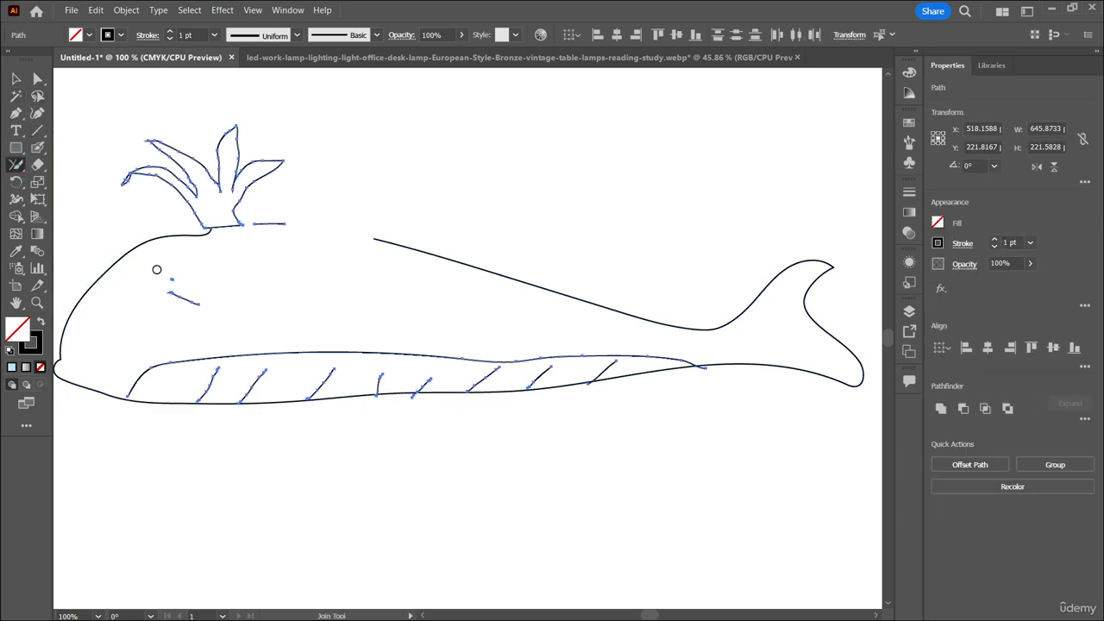
# Try to bridge the gap in the whale's back beside the water spout with the Join tool, reselecting the group between attempts.
pyautogui.moveTo(282, 221); pyautogui.dragTo(379, 241)
pyautogui.moveTo(284, 224); pyautogui.dragTo(383, 244)
pyautogui.click(16, 78)
pyautogui.click(389, 254)
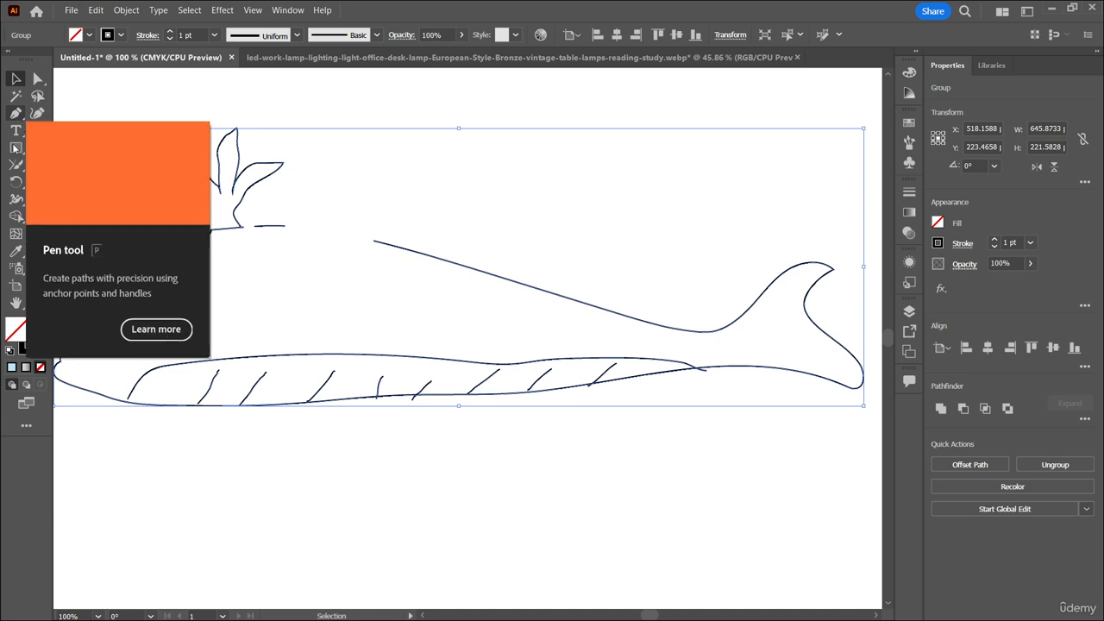
pyautogui.click(16, 165)
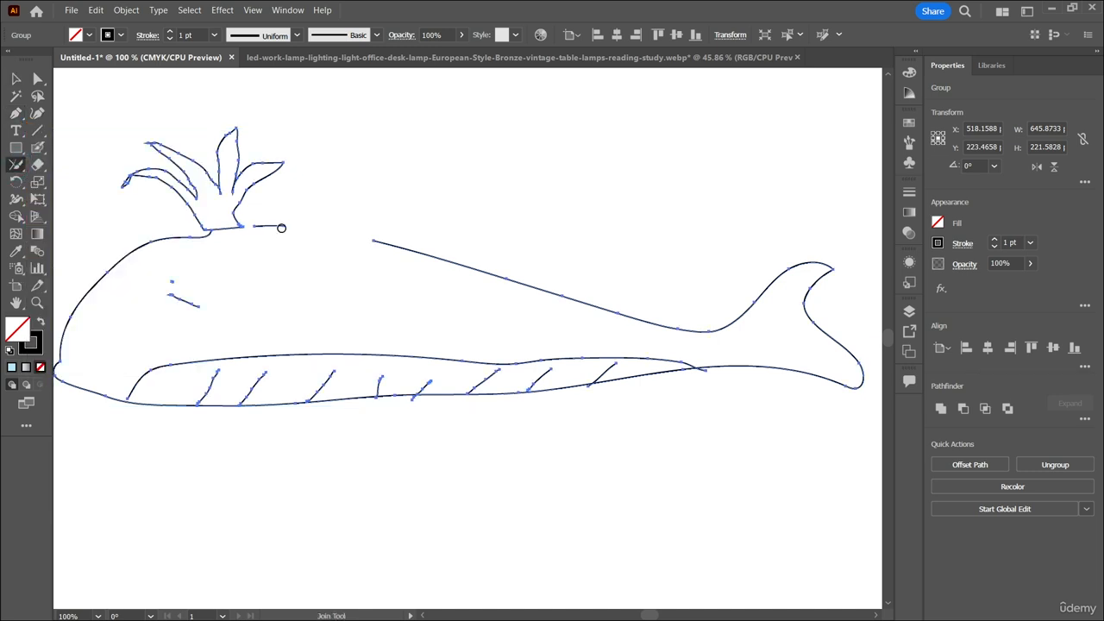
pyautogui.moveTo(281, 228); pyautogui.dragTo(374, 242)
pyautogui.moveTo(288, 237)
pyautogui.mouseDown()
pyautogui.moveTo(379, 241)
pyautogui.moveTo(281, 221)
pyautogui.mouseUp()
# Select the whale group again and retry joining the short line beside the spout to the long back line.
pyautogui.click(16, 93)
pyautogui.click(15, 79)
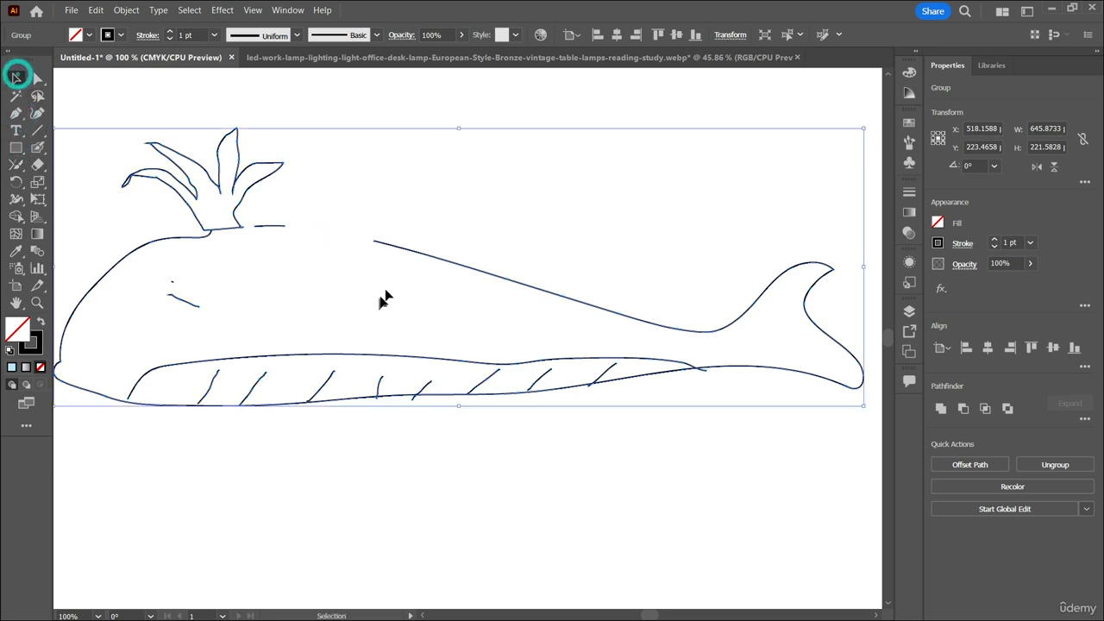
pyautogui.click(383, 243)
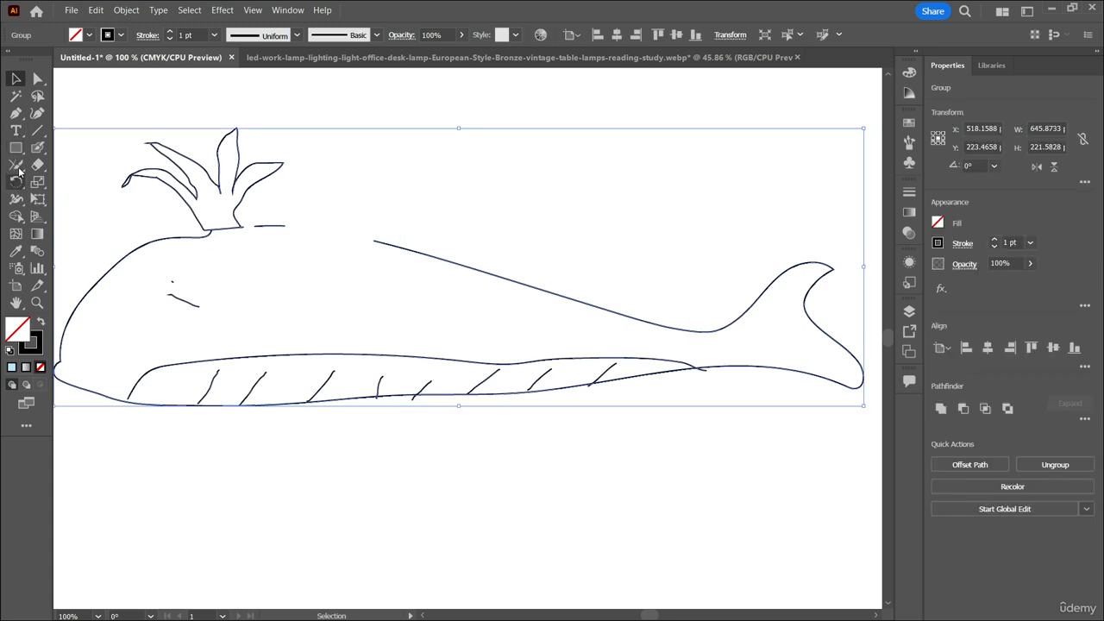
pyautogui.click(16, 164)
pyautogui.moveTo(285, 226); pyautogui.dragTo(380, 242)
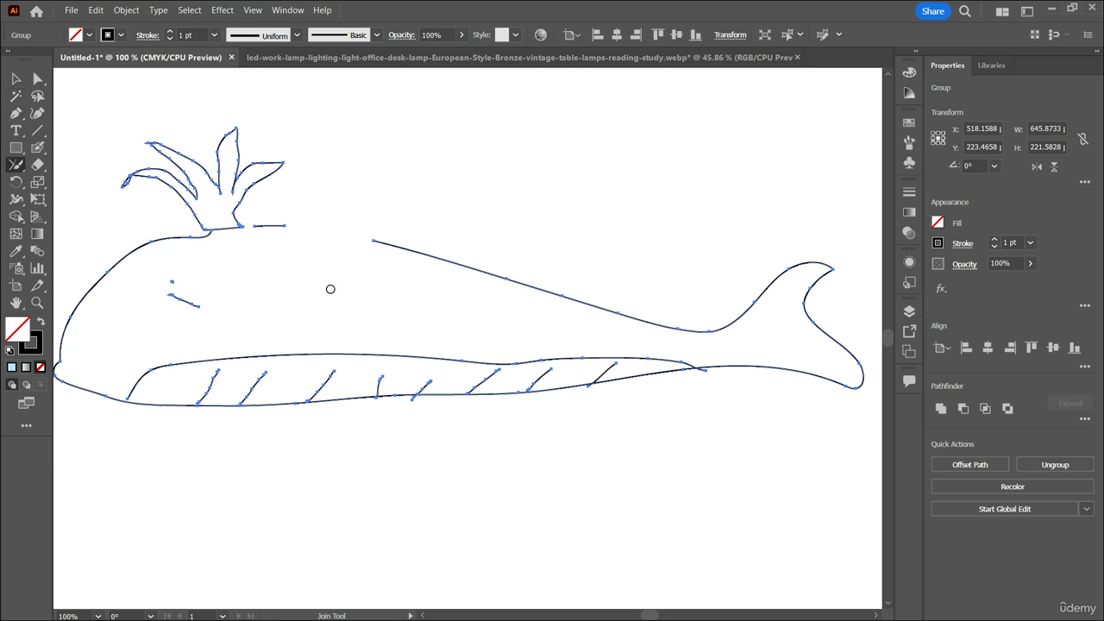
# Switch to the Pencil tool and set the whale group's stroke weight to 5 pt.
pyautogui.scroll(2, 331, 290)
pyautogui.hscroll(-1, 53, 208)
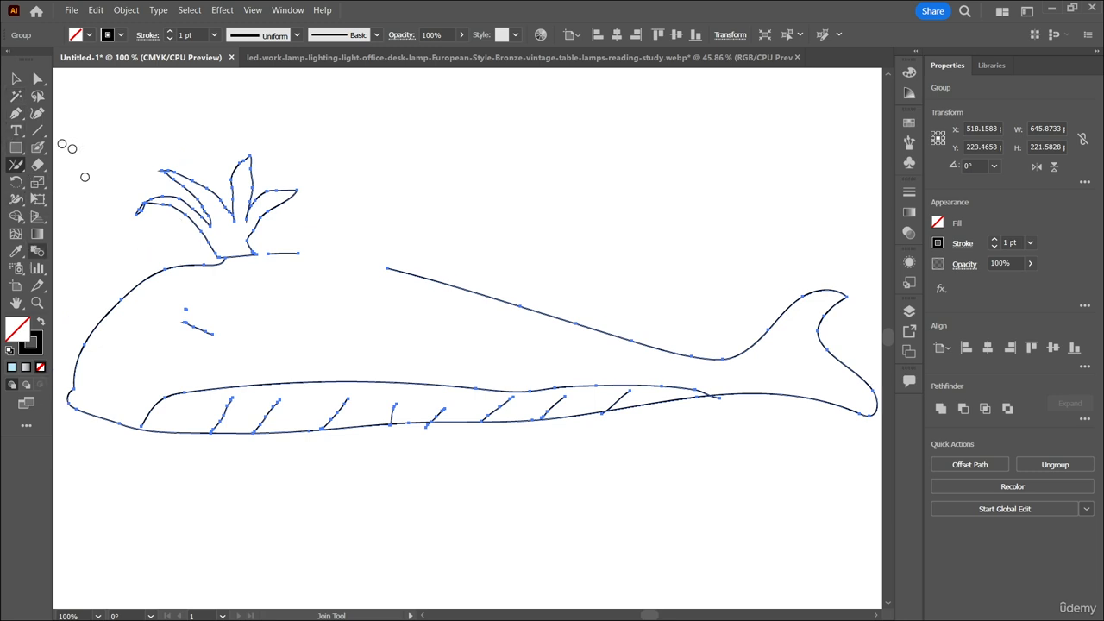
pyautogui.click(15, 147)
pyautogui.click(15, 113)
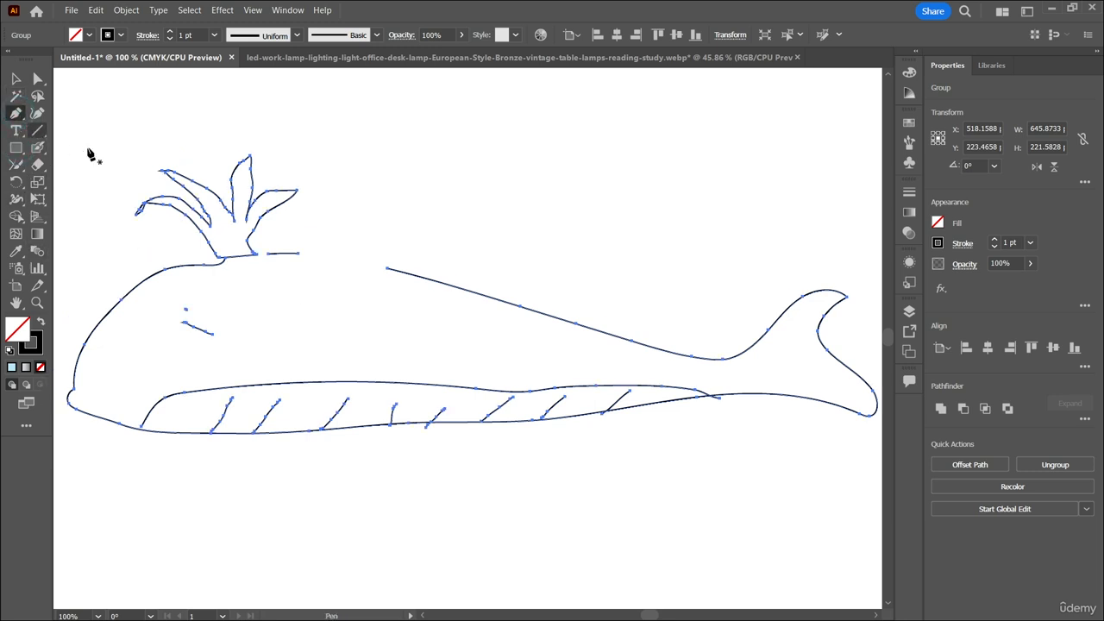
pyautogui.click(16, 163)
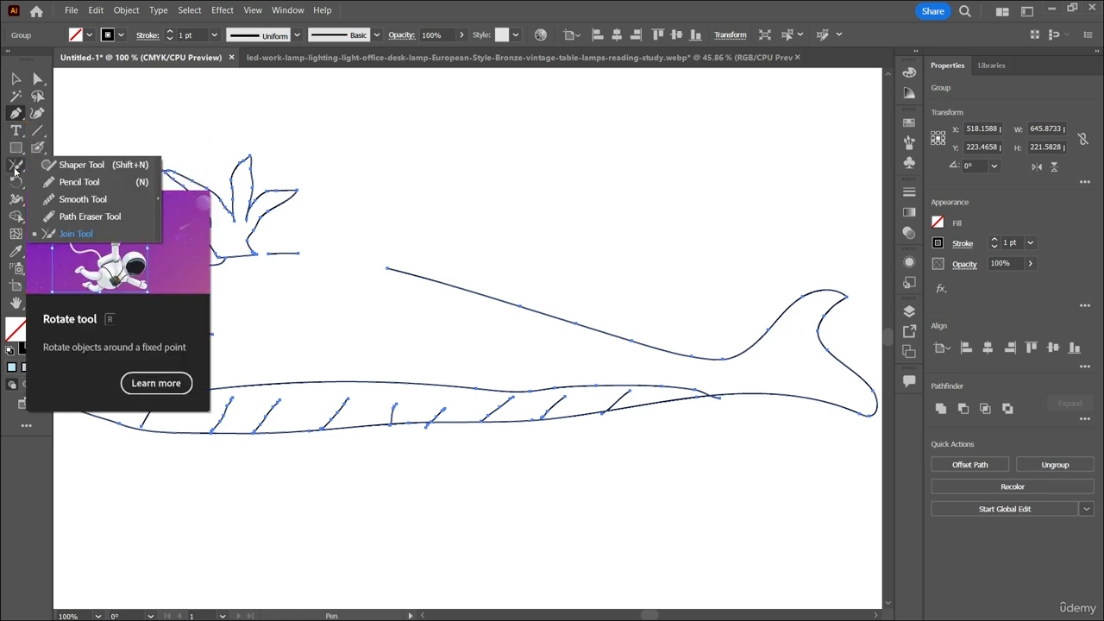
pyautogui.click(77, 182)
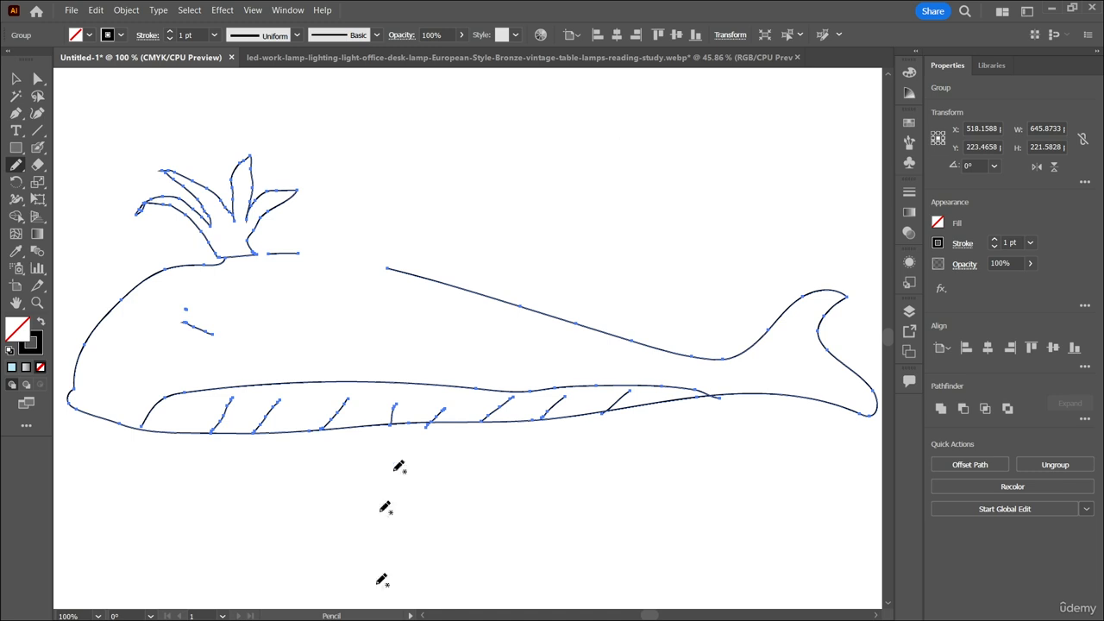
pyautogui.scroll(-3, 467, 398)
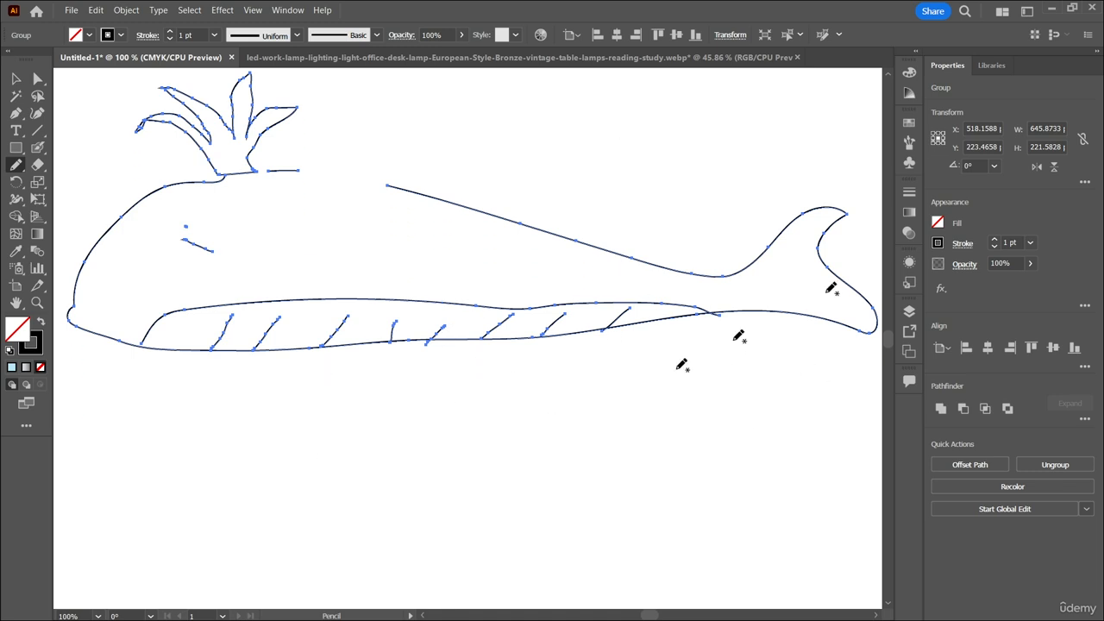
pyautogui.scroll(4, 1009, 241)
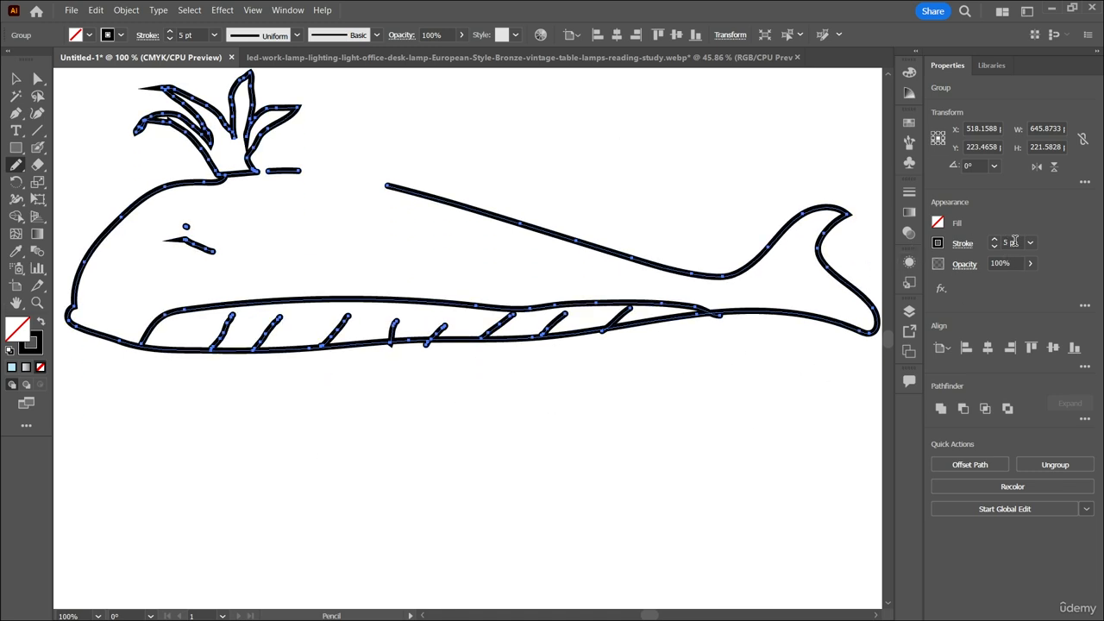
# Draw two freehand triangles below the whale, about 226 × 109 px and 116 × 93 px, the smaller one with an overshooting end.
pyautogui.moveTo(509, 414)
pyautogui.mouseDown()
pyautogui.moveTo(407, 515)
pyautogui.moveTo(691, 543)
pyautogui.moveTo(579, 439)
pyautogui.moveTo(512, 413)
pyautogui.mouseUp()
pyautogui.scroll(-1, 470, 455)
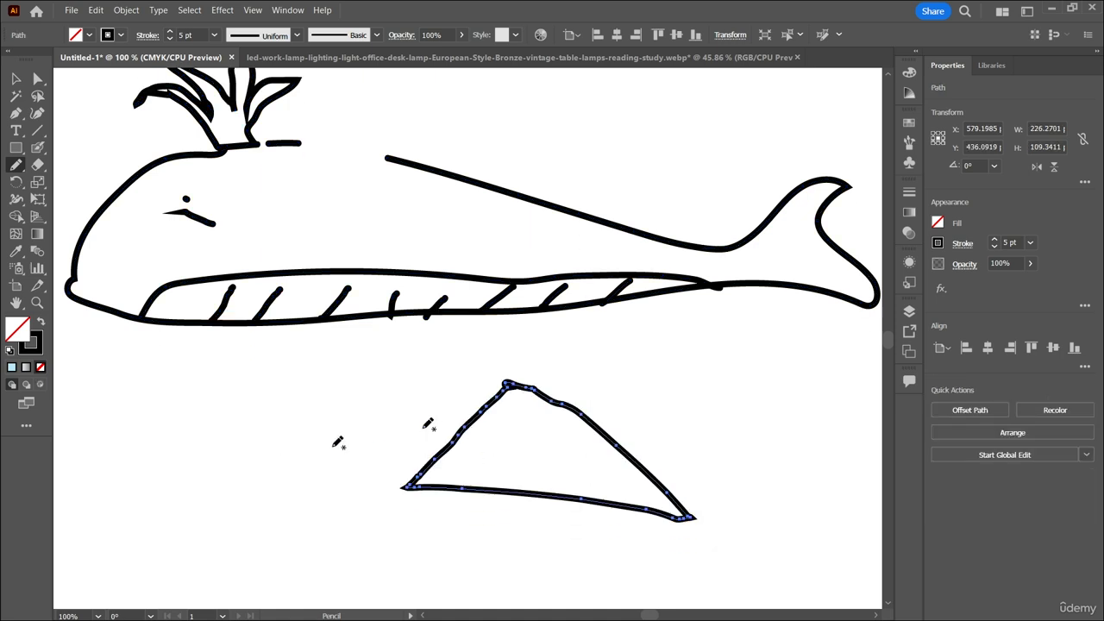
pyautogui.moveTo(262, 395)
pyautogui.mouseDown()
pyautogui.moveTo(351, 452)
pyautogui.moveTo(244, 344)
pyautogui.mouseUp()
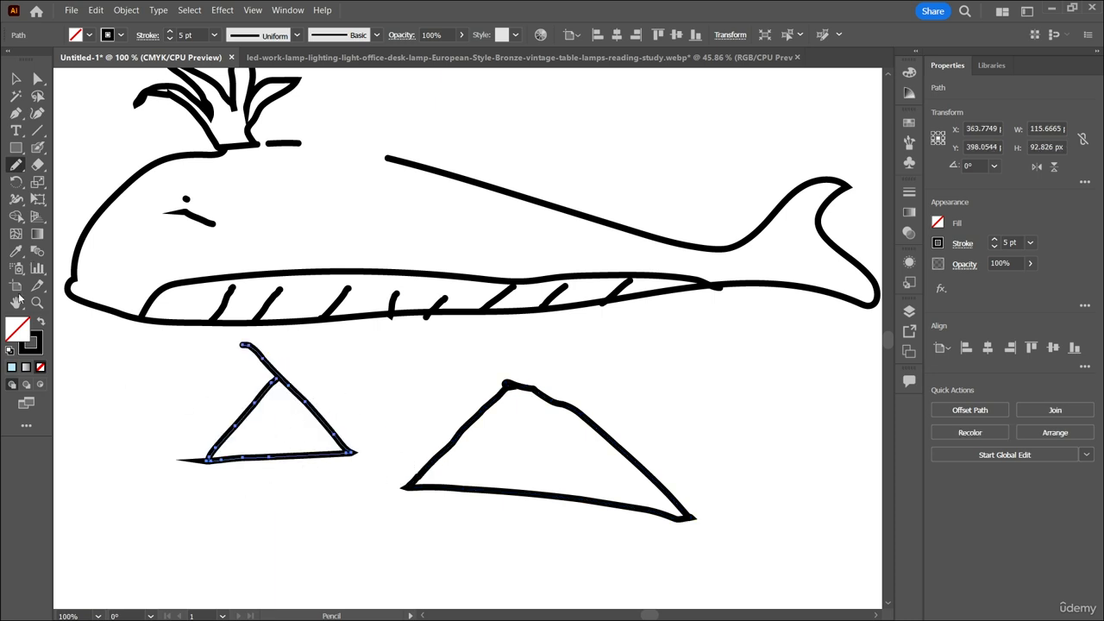
# Try to clean up the apexes of both freehand triangles with the Join tool.
pyautogui.click(16, 165)
pyautogui.click(87, 232)
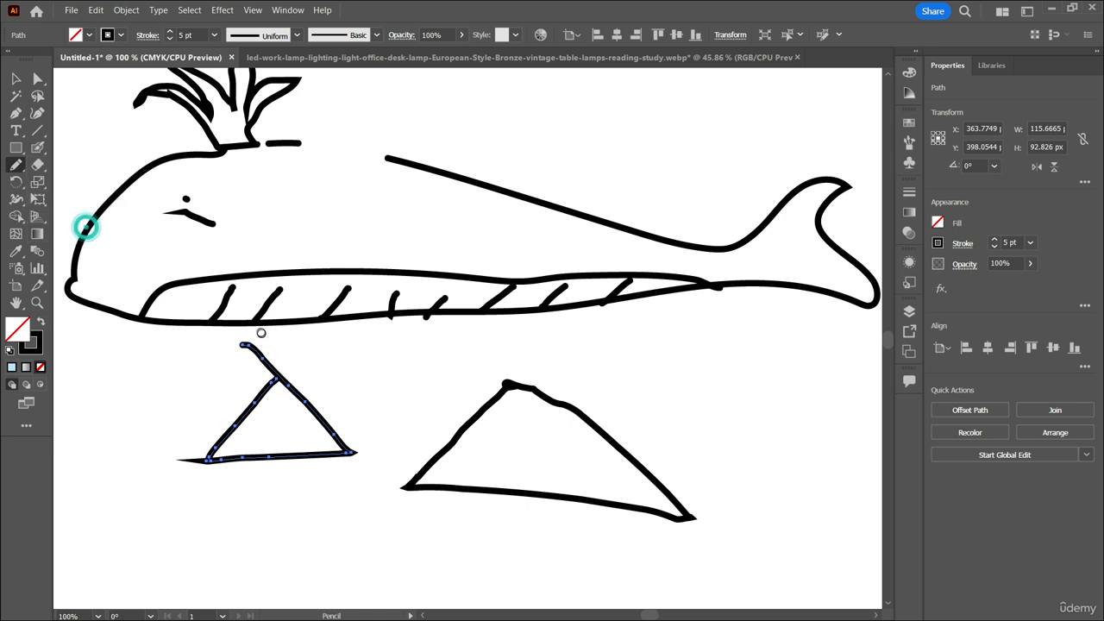
pyautogui.moveTo(245, 345)
pyautogui.mouseDown()
pyautogui.moveTo(269, 380)
pyautogui.moveTo(309, 401)
pyautogui.mouseUp()
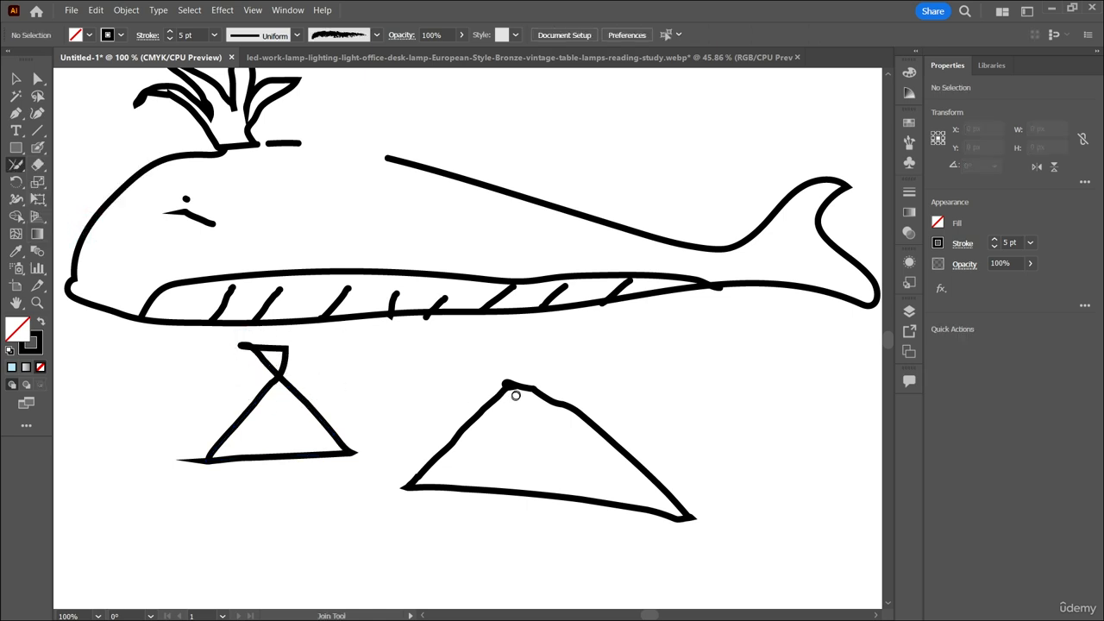
pyautogui.moveTo(516, 395)
pyautogui.mouseDown()
pyautogui.moveTo(462, 391)
pyautogui.moveTo(353, 453)
pyautogui.moveTo(400, 441)
pyautogui.moveTo(511, 386)
pyautogui.mouseUp()
# Undo the join attempts and both freehand triangles, leaving only the whale.
pyautogui.hotkey('ctrl', 'z')
pyautogui.hotkey('ctrl', 'z')
pyautogui.hotkey('ctrl', 'z')
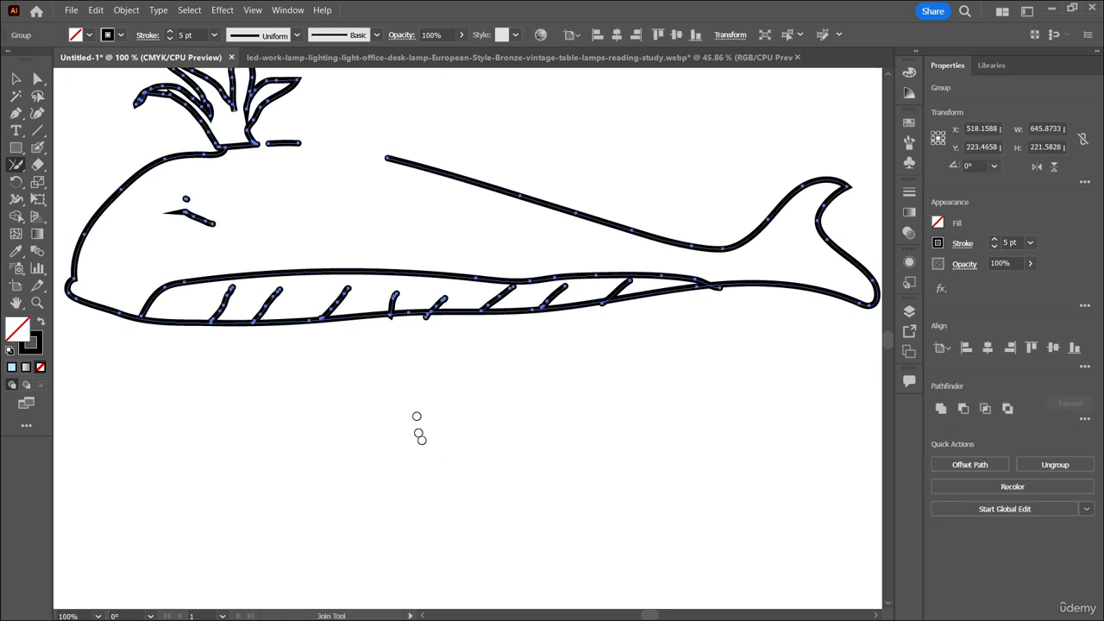
# Draw a freehand triangle with ends crossing at the apex, about 123 × 107 px, below the whale with the Pencil tool.
pyautogui.rightClick(17, 166)
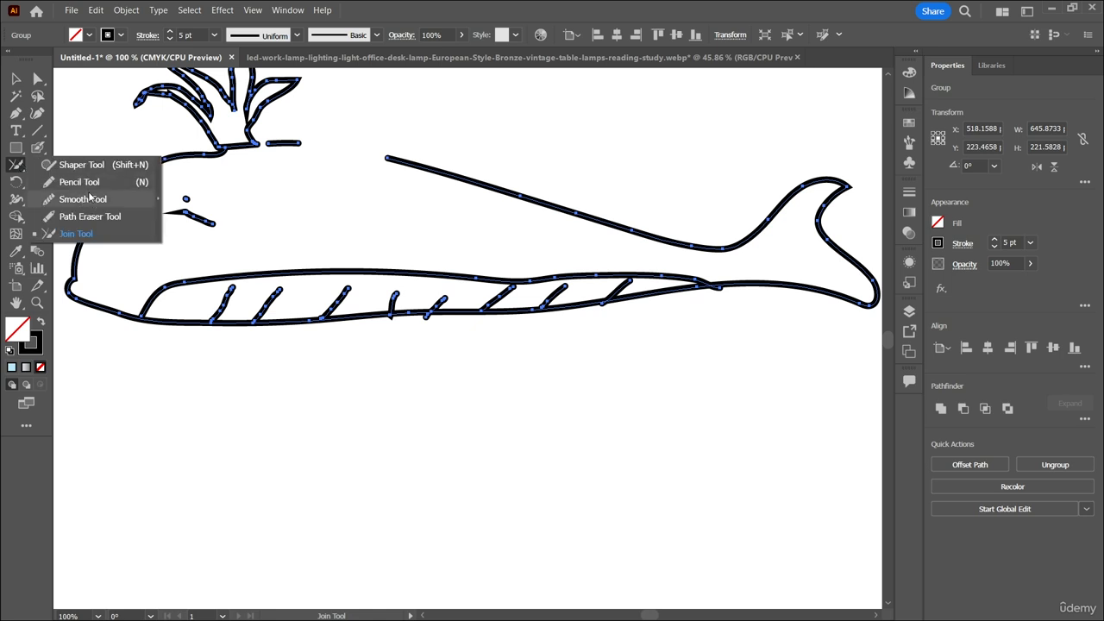
pyautogui.click(79, 182)
pyautogui.moveTo(358, 409)
pyautogui.mouseDown()
pyautogui.moveTo(235, 516)
pyautogui.moveTo(385, 504)
pyautogui.moveTo(234, 385)
pyautogui.mouseUp()
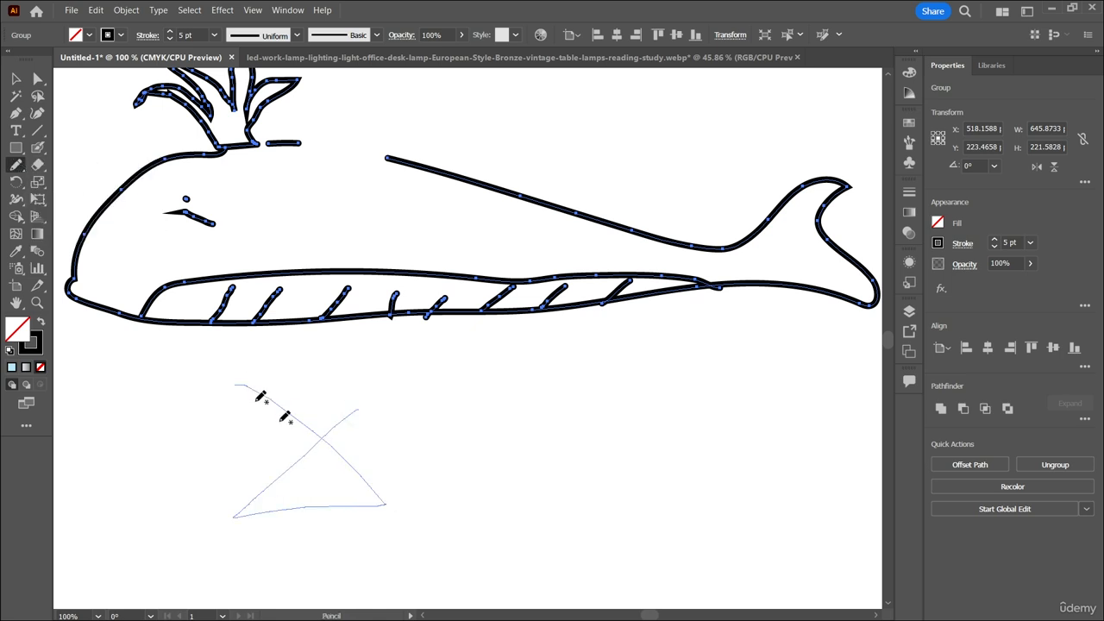
# Trim the triangle's crossing ends at its apex with the Join tool and try trimming the spike at its lower-right corner.
pyautogui.rightClick(16, 165)
pyautogui.click(70, 233)
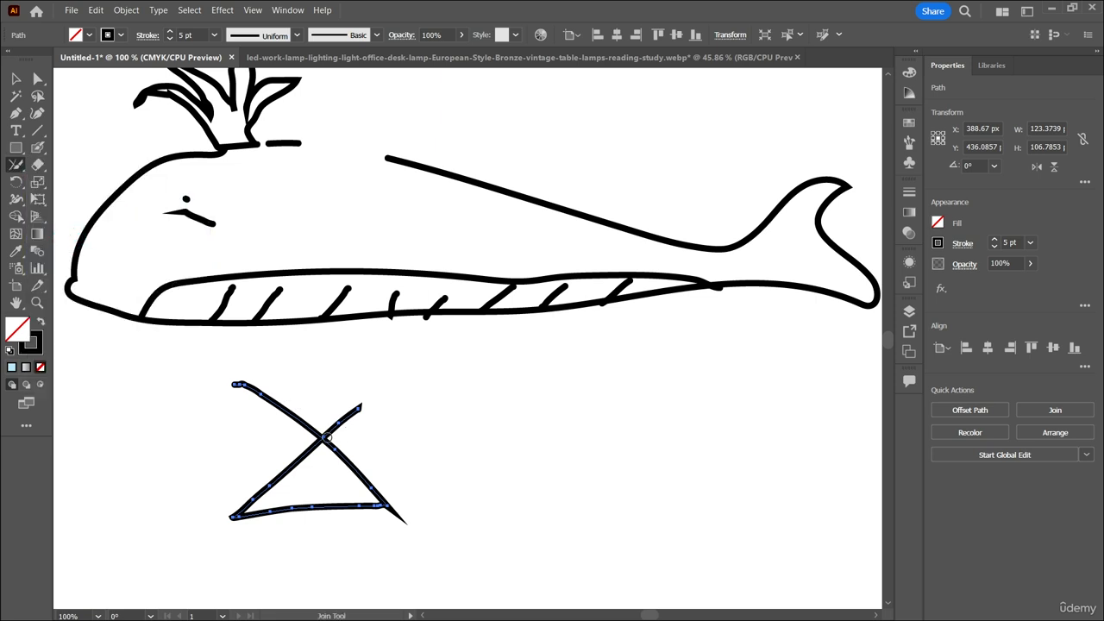
pyautogui.moveTo(320, 438)
pyautogui.mouseDown()
pyautogui.moveTo(359, 408)
pyautogui.moveTo(360, 438)
pyautogui.mouseUp()
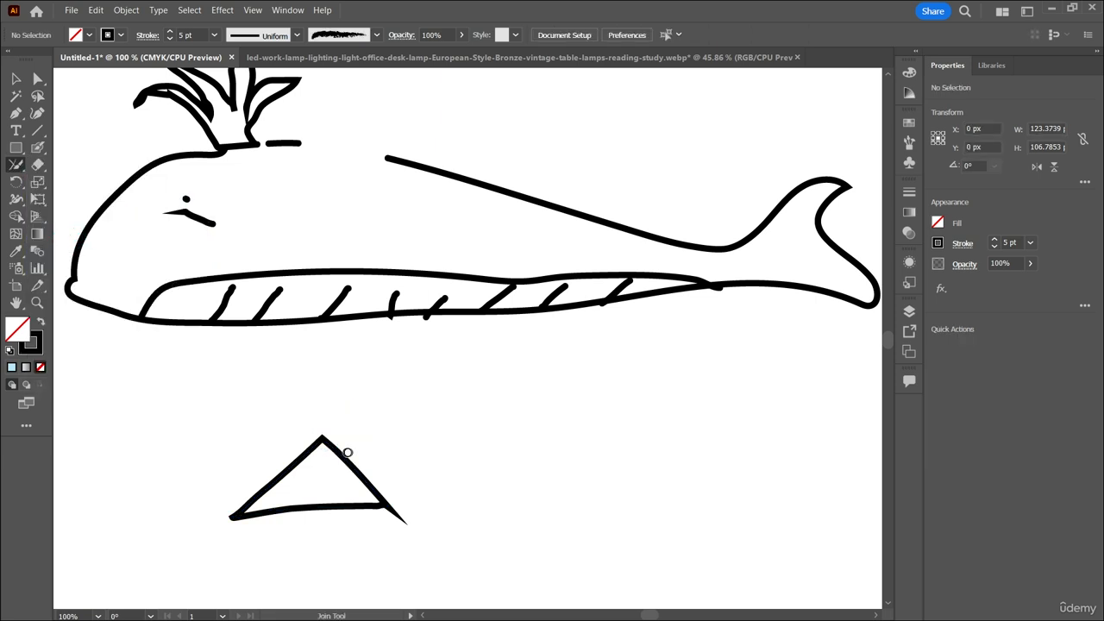
pyautogui.scroll(-1, 335, 448)
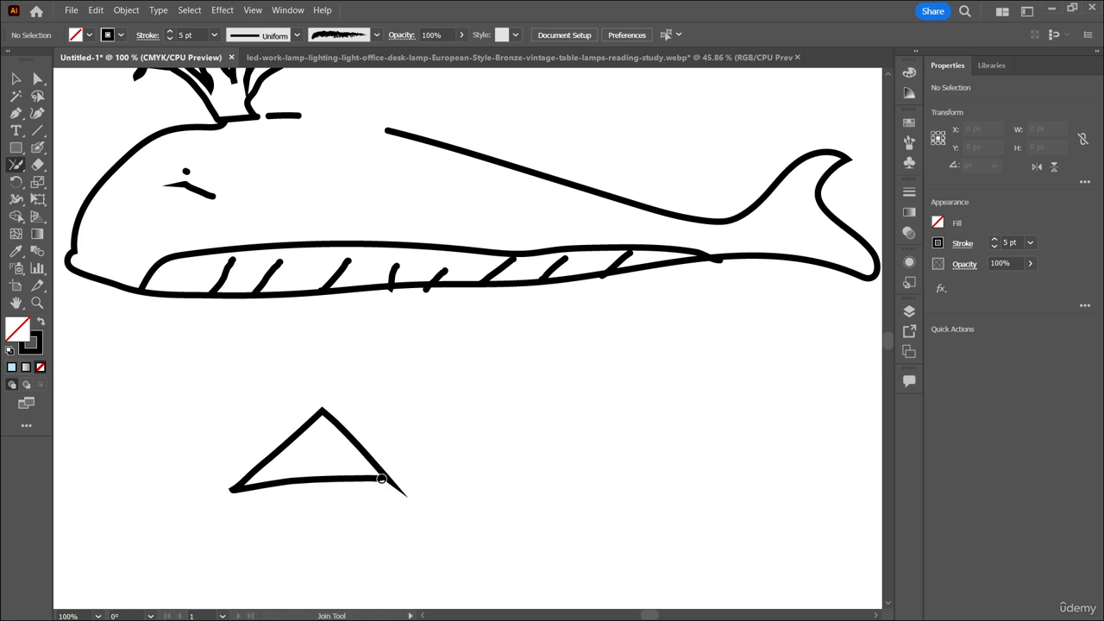
pyautogui.moveTo(380, 479); pyautogui.dragTo(409, 500)
# Draw a freehand oval loop with overshooting, crossing ends, about 114 × 82 px, beside the triangle with the Pencil tool.
pyautogui.click(16, 164)
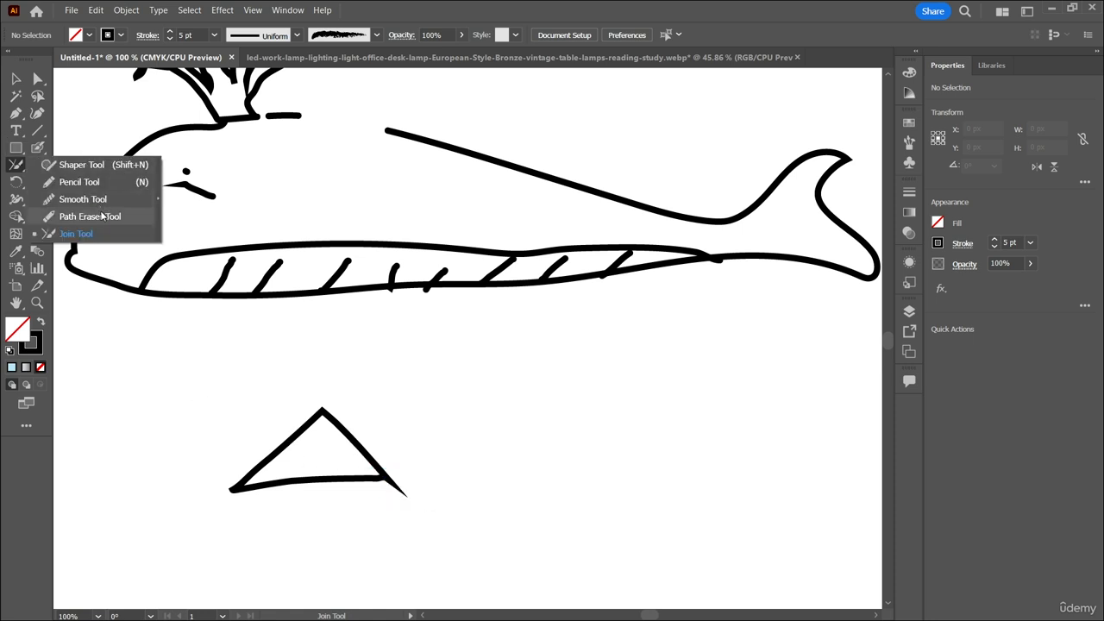
pyautogui.click(90, 183)
pyautogui.moveTo(557, 394)
pyautogui.mouseDown()
pyautogui.moveTo(529, 439)
pyautogui.moveTo(586, 496)
pyautogui.moveTo(534, 393)
pyautogui.moveTo(470, 394)
pyautogui.mouseUp()
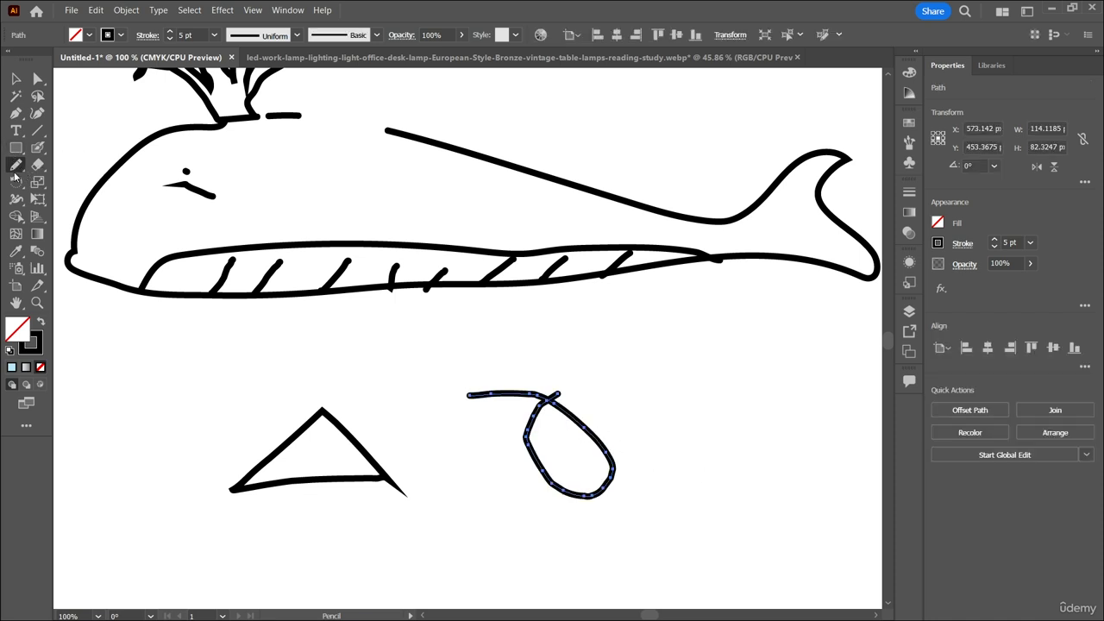
# Trim the overshooting ends of the oval loop with the Join tool so it forms a closed shape.
pyautogui.click(15, 166)
pyautogui.click(91, 229)
pyautogui.moveTo(553, 401)
pyautogui.mouseDown()
pyautogui.moveTo(552, 392)
pyautogui.moveTo(473, 395)
pyautogui.mouseUp()
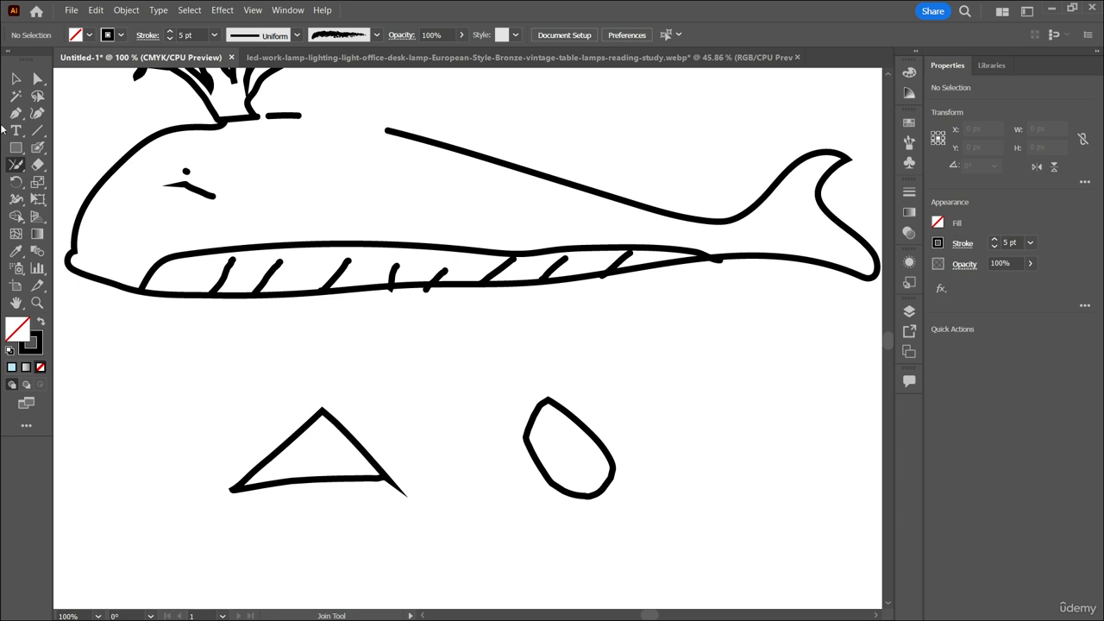
pyautogui.click(12, 165)
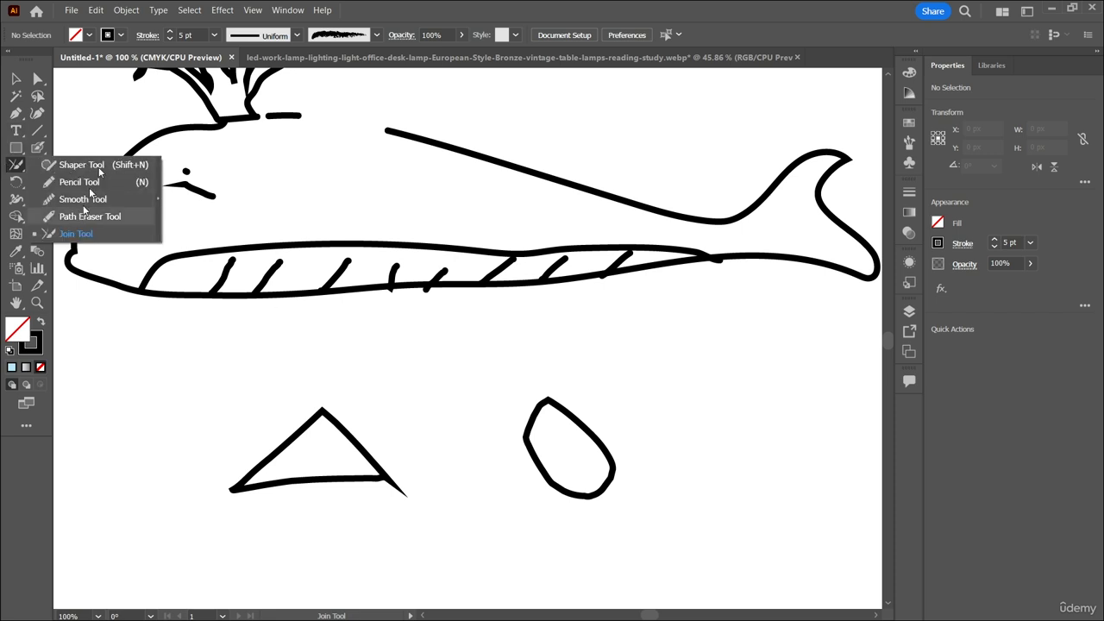